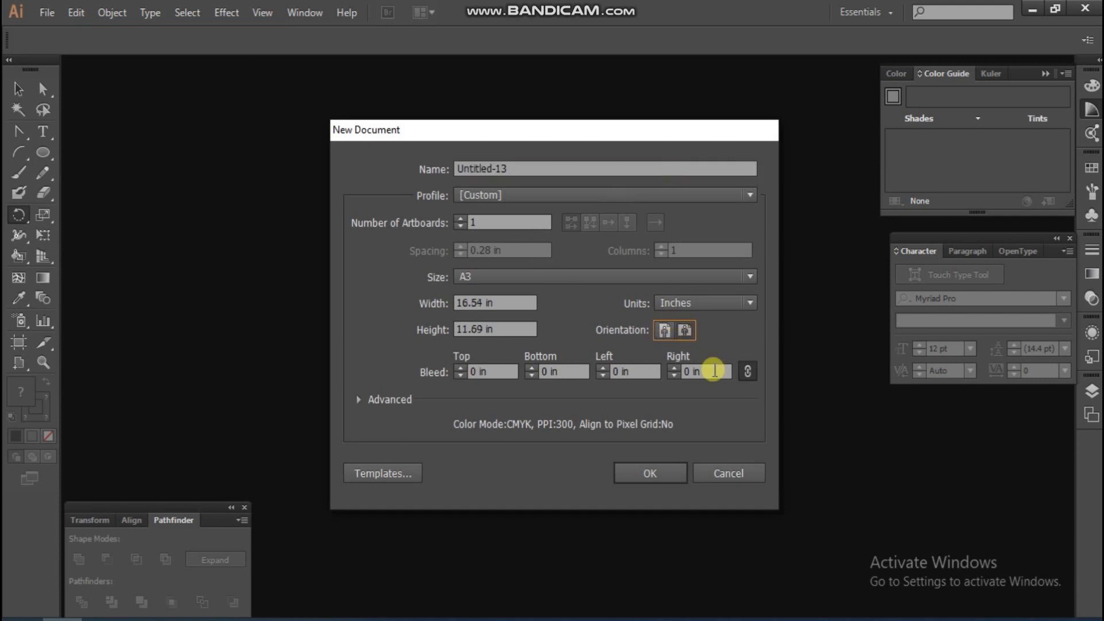
- Create an A3 landscape document in inches and draw a circle in the upper-left area of the artboard
{"action": "left_click", "coordinate": [650, 473]}
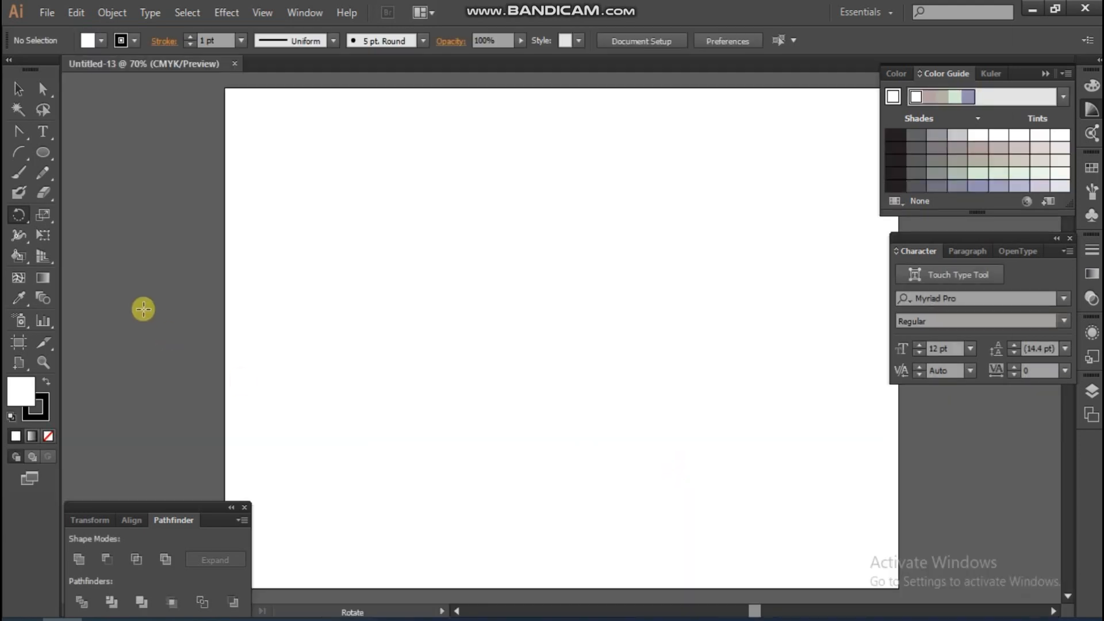
{"action": "left_click", "coordinate": [38, 153]}
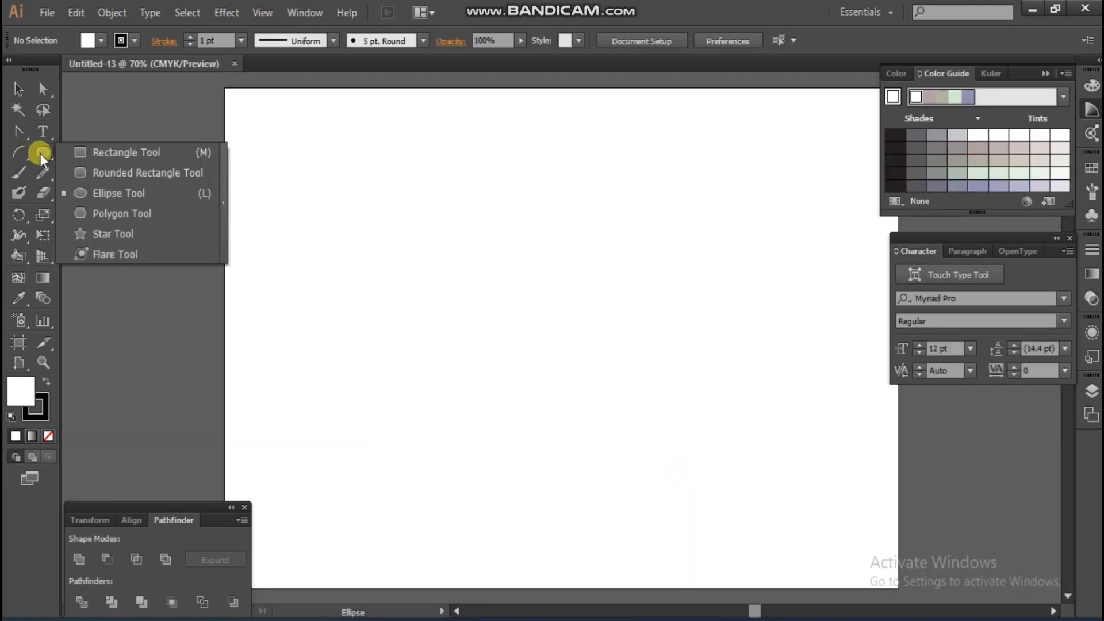
{"action": "left_click_drag", "start_coordinate": [385, 235], "coordinate": [426, 324]}
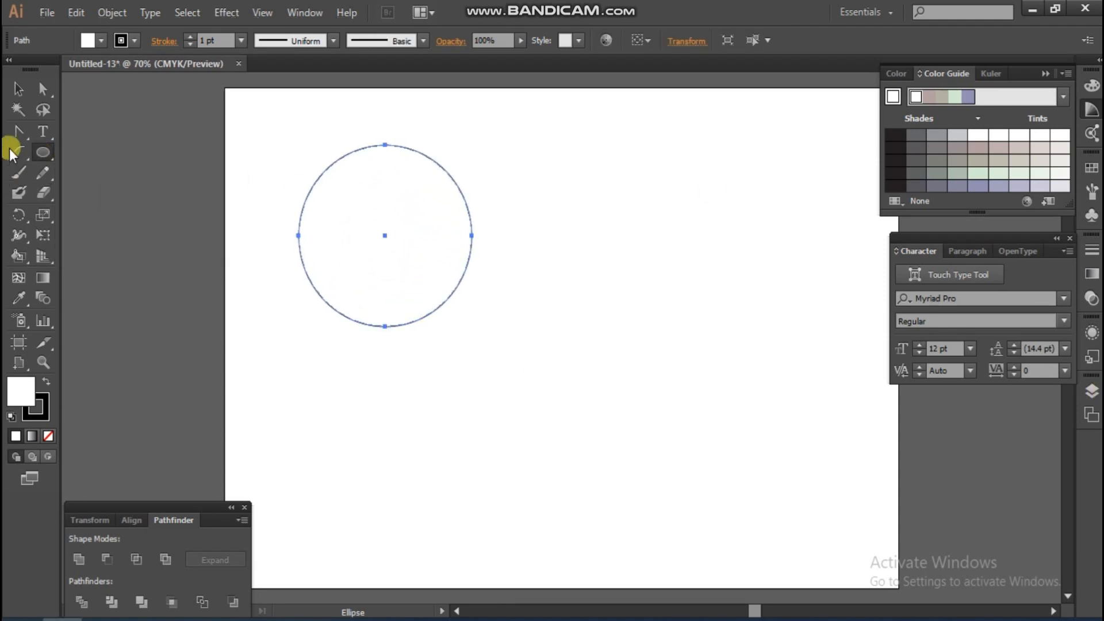
- Give the circle a solid black fill and remove its stroke
{"action": "left_click", "coordinate": [24, 88]}
{"action": "left_click", "coordinate": [46, 381]}
{"action": "left_click", "coordinate": [44, 415]}
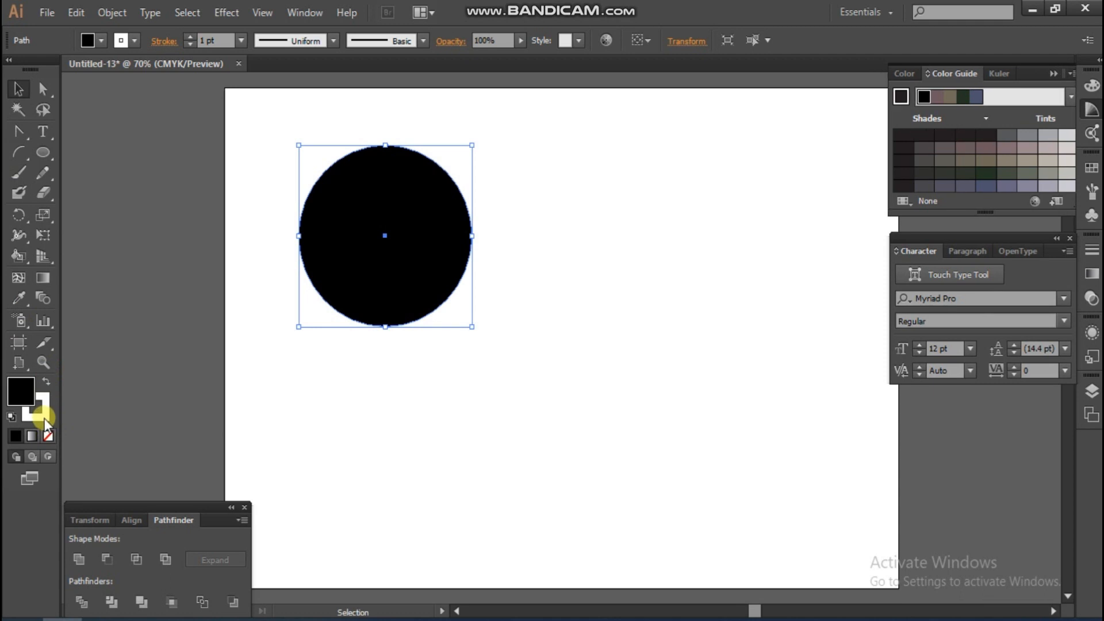
{"action": "left_click", "coordinate": [49, 436]}
{"action": "left_click", "coordinate": [259, 320]}
- Copy the black circle, paste it in front, and move the copy straight down about 0.15 in
{"action": "left_click_drag", "start_coordinate": [298, 110], "coordinate": [493, 266]}
{"action": "left_click", "coordinate": [76, 13]}
{"action": "left_click", "coordinate": [101, 93]}
{"action": "left_click", "coordinate": [77, 12]}
{"action": "left_click", "coordinate": [124, 132]}
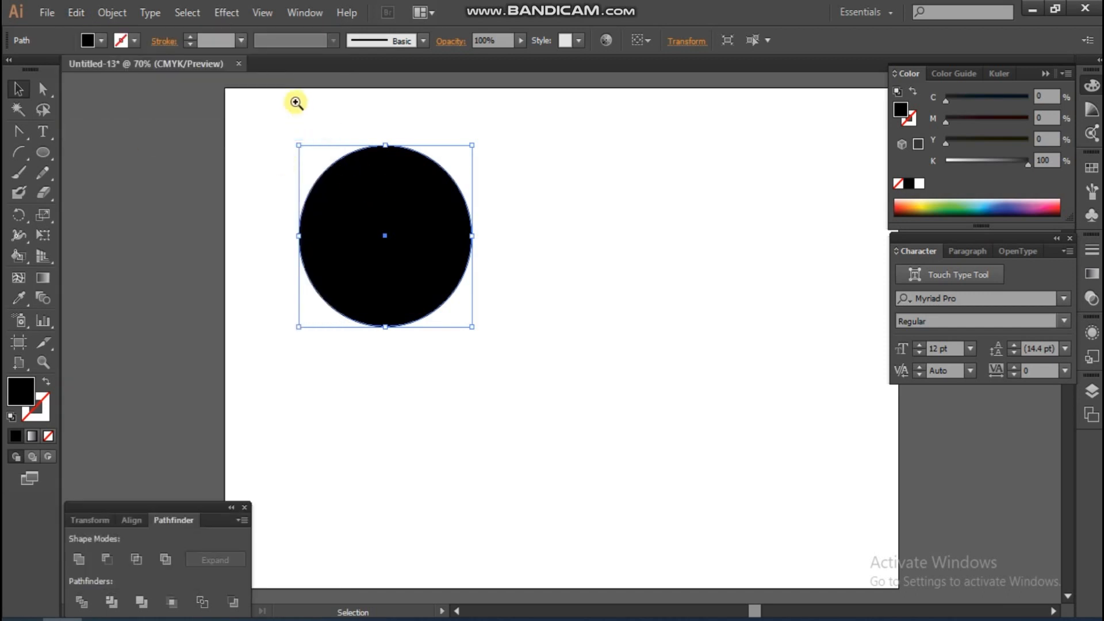
{"action": "key", "text": "ctrl+0"}
{"action": "left_click_drag", "start_coordinate": [505, 240], "coordinate": [505, 250]}
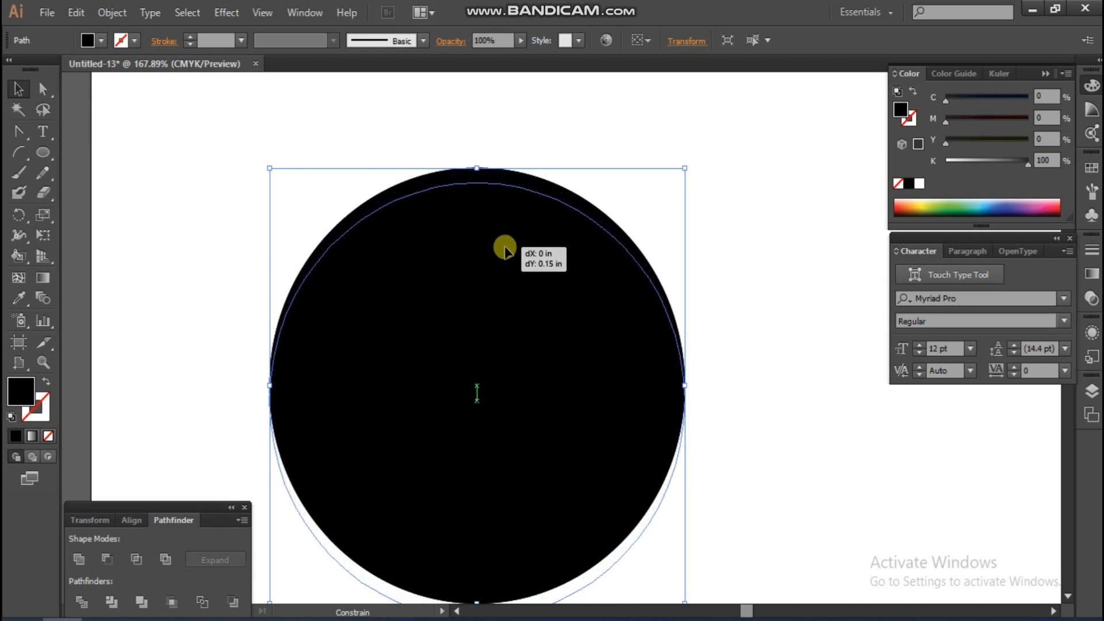
{"action": "left_click_drag", "start_coordinate": [505, 249], "coordinate": [505, 249]}
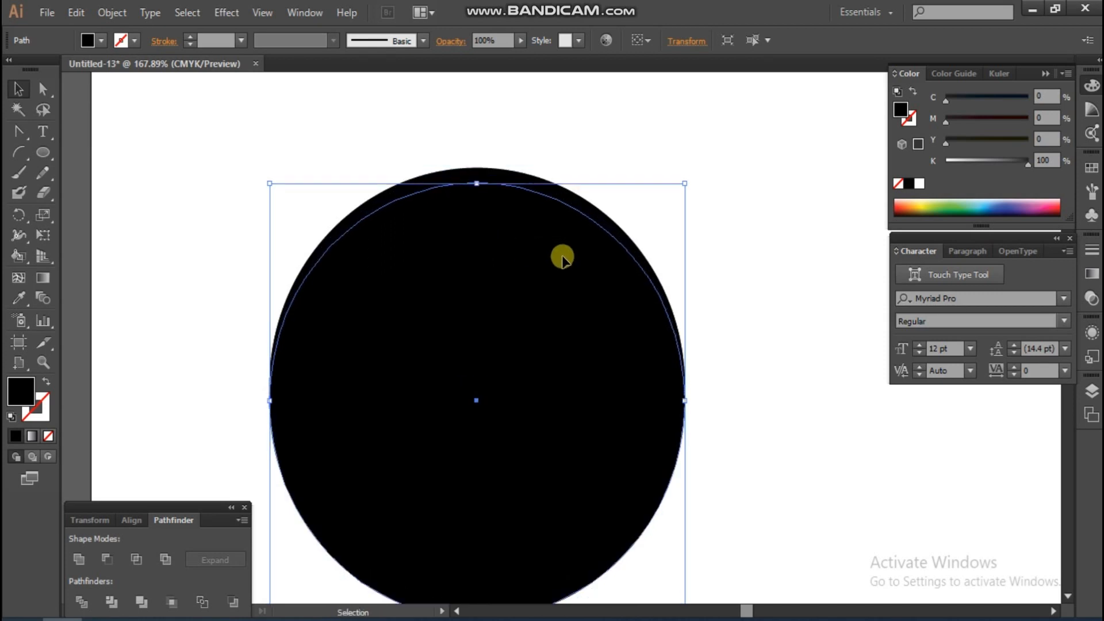
- Exclude the overlap of the two circles with Pathfinder and ungroup the resulting crescents
{"action": "left_click_drag", "start_coordinate": [559, 277], "coordinate": [549, 275]}
{"action": "left_click", "coordinate": [557, 310], "text": "ctrl+alt"}
{"action": "left_click", "coordinate": [559, 312], "text": "ctrl+alt"}
{"action": "left_click_drag", "start_coordinate": [375, 236], "coordinate": [749, 477]}
{"action": "left_click", "coordinate": [164, 558]}
{"action": "right_click", "coordinate": [471, 370]}
{"action": "left_click", "coordinate": [526, 468]}
- Delete the lower crescent, keeping only the upper one
{"action": "left_click_drag", "start_coordinate": [555, 442], "coordinate": [638, 530]}
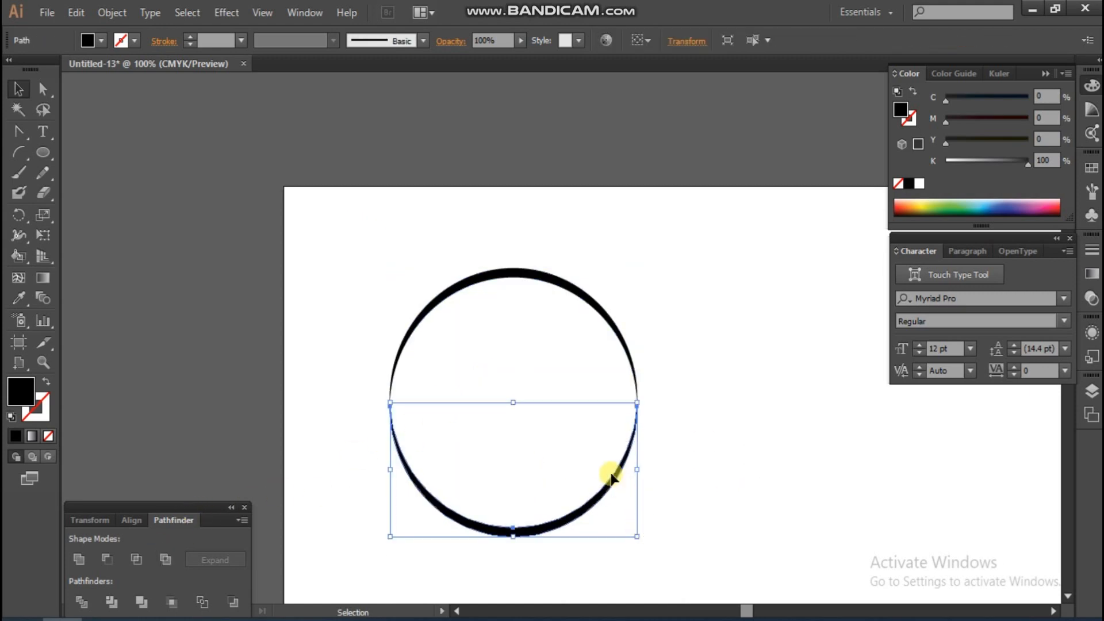
{"action": "left_click", "coordinate": [76, 12]}
{"action": "left_click", "coordinate": [107, 207]}
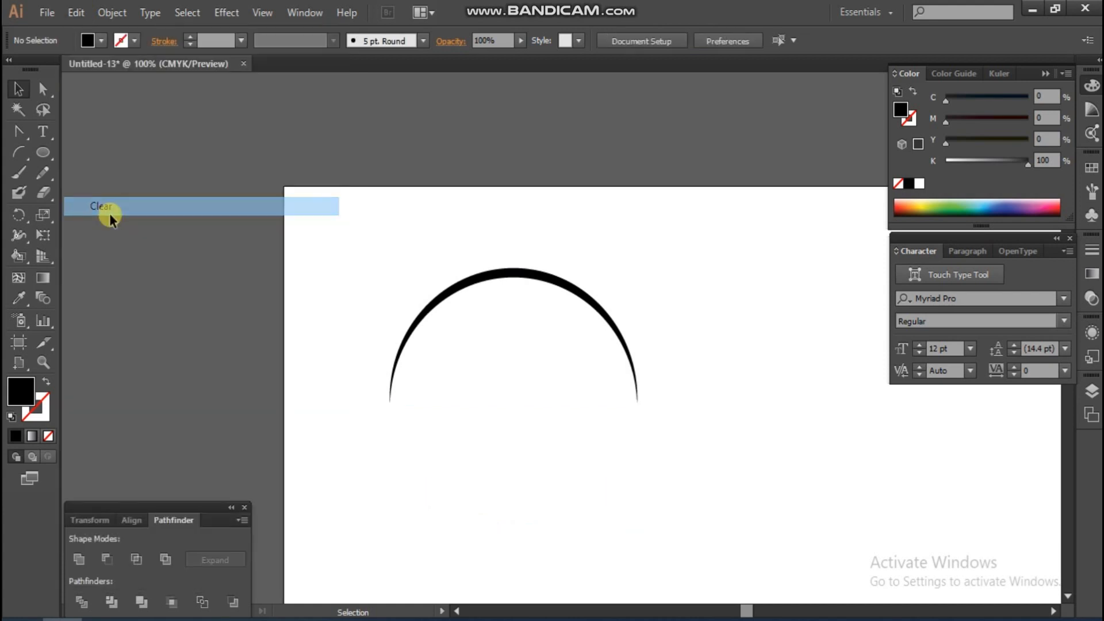
- Make a rotated copy of the upper crescent, pivoting on the anchor point at its right tip
{"action": "key", "text": "ctrl+a"}
{"action": "key", "text": "ctrl+minus"}
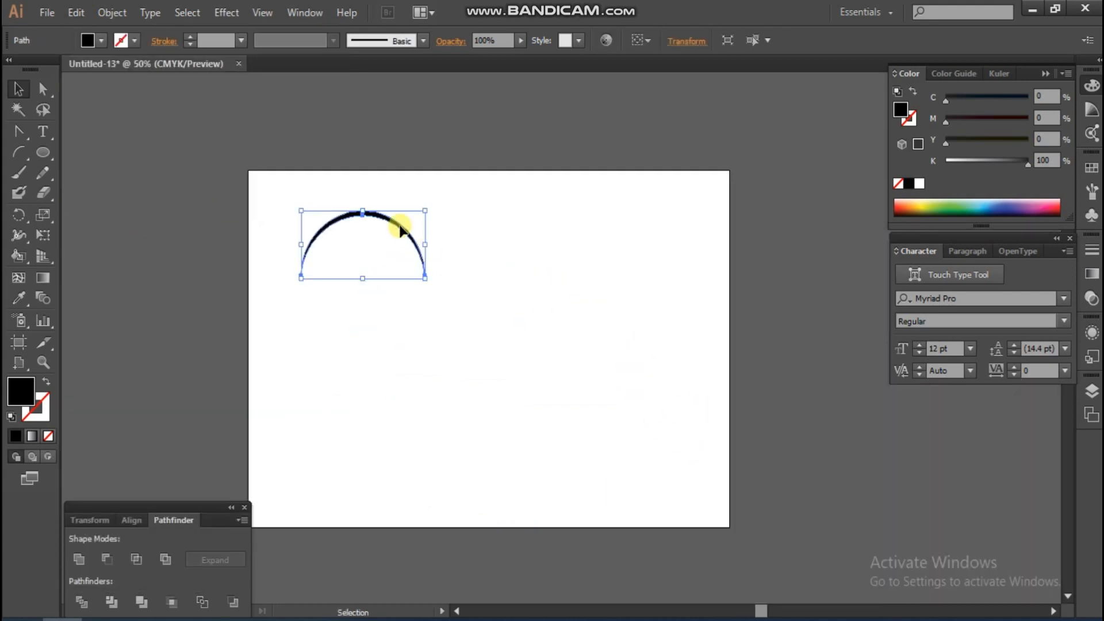
{"action": "left_click_drag", "start_coordinate": [435, 283], "coordinate": [445, 327]}
{"action": "left_click", "coordinate": [481, 347]}
{"action": "key", "text": "ctrl+space"}
{"action": "left_click_drag", "start_coordinate": [330, 236], "coordinate": [587, 450]}
{"action": "left_click_drag", "start_coordinate": [219, 188], "coordinate": [516, 381]}
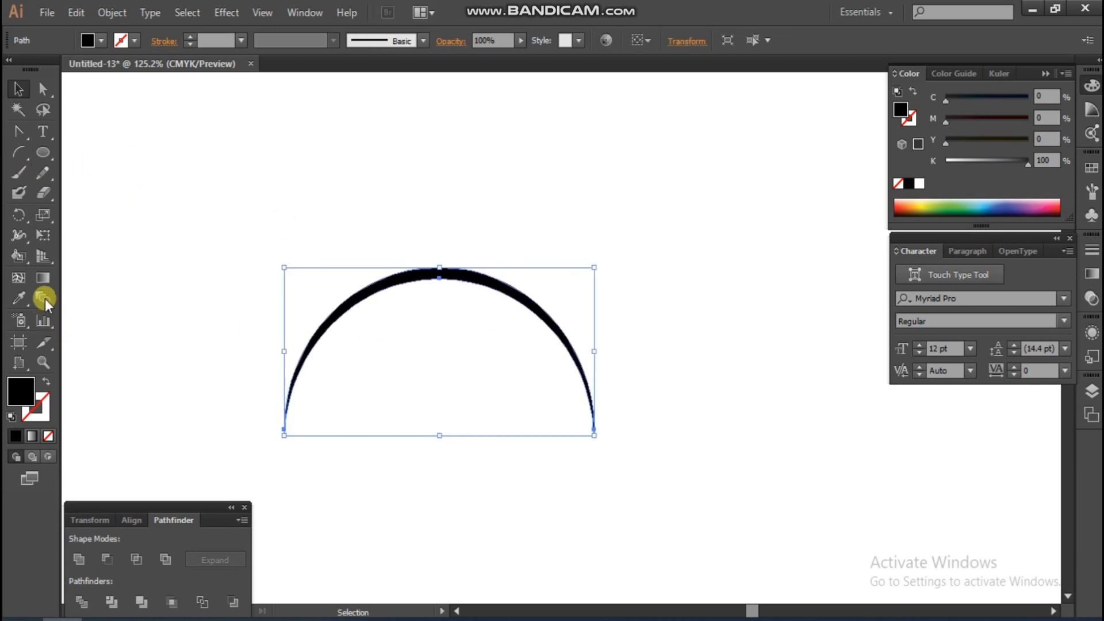
{"action": "left_click", "coordinate": [19, 217]}
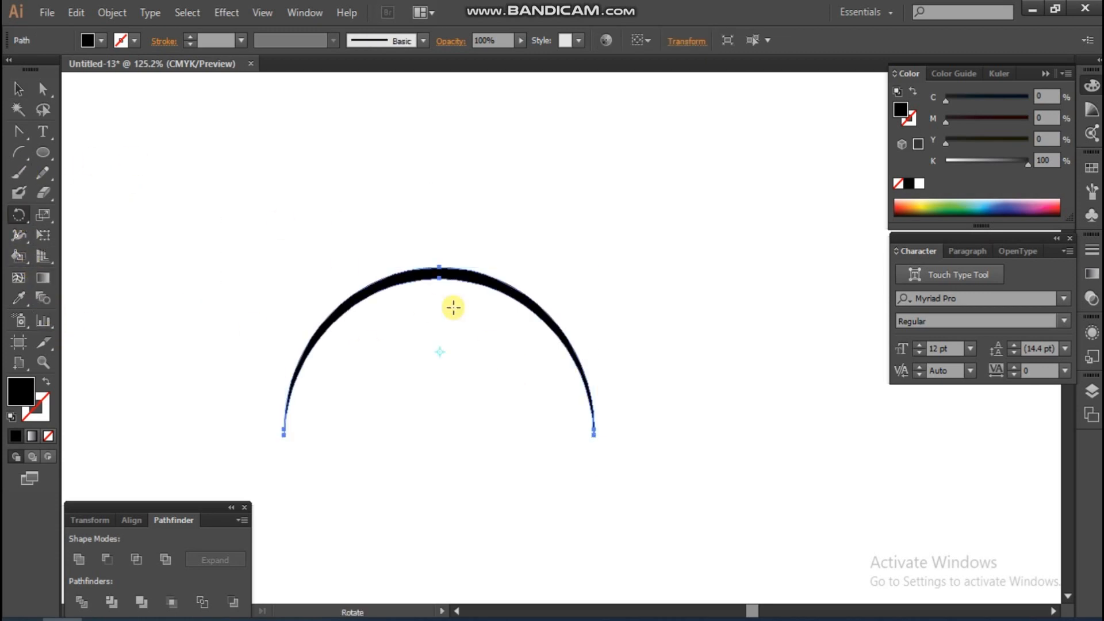
{"action": "left_click", "coordinate": [594, 434], "text": "alt"}
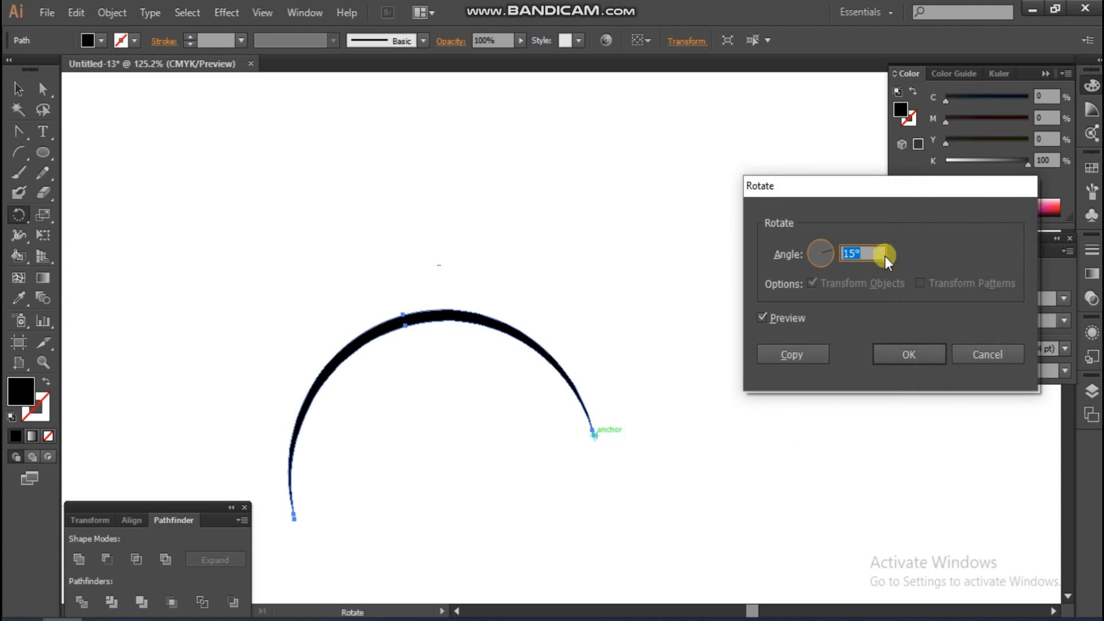
{"action": "type", "text": "1"}
{"action": "left_click", "coordinate": [805, 354]}
{"action": "key", "text": "v"}
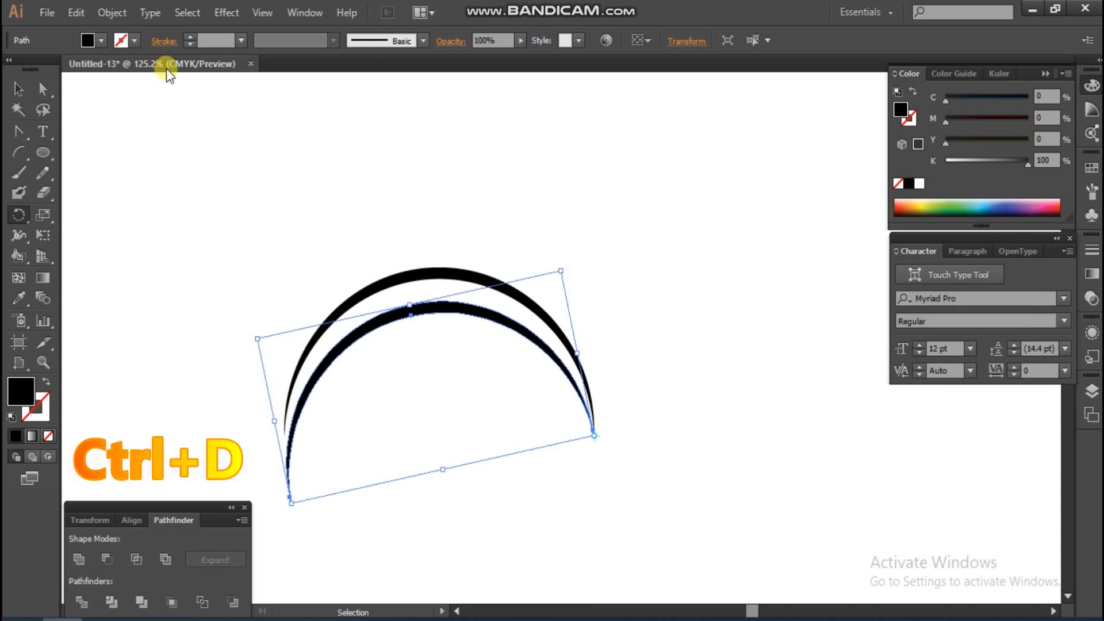
- Repeat the rotated copy around the same pivot until the crescents form a full circular swirl
{"action": "key", "text": "ctrl+d"}
{"action": "key", "text": "ctrl+d"}
{"action": "key", "text": "ctrl+d"}
{"action": "key", "text": "ctrl+d"}
{"action": "key", "text": "ctrl+d"}
{"action": "key", "text": "ctrl+d"}
{"action": "key", "text": "ctrl+d"}
{"action": "key", "text": "ctrl+d"}
{"action": "key", "text": "ctrl+d"}
{"action": "key", "text": "ctrl+d"}
{"action": "key", "text": "ctrl+d"}
{"action": "key", "text": "ctrl+d"}
{"action": "key", "text": "ctrl+d"}
{"action": "key", "text": "ctrl+d"}
{"action": "key", "text": "ctrl+d"}
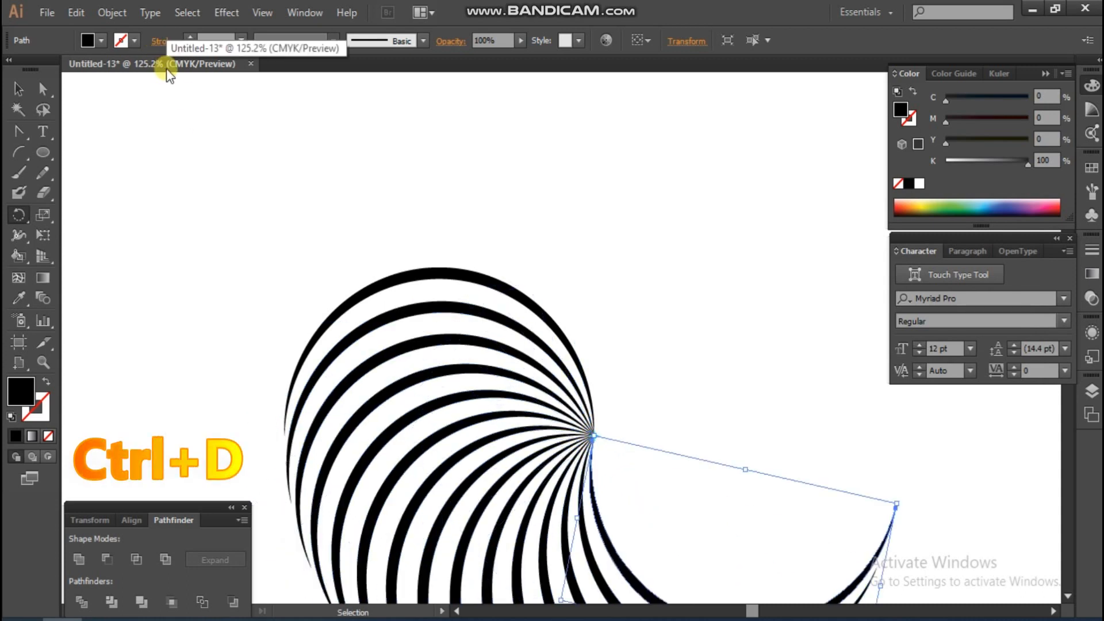
{"action": "key", "text": "ctrl+d"}
{"action": "key", "text": "ctrl+d"}
{"action": "key", "text": "ctrl+d"}
{"action": "key", "text": "ctrl+d"}
{"action": "key", "text": "ctrl+d"}
{"action": "key", "text": "ctrl+d"}
{"action": "key", "text": "ctrl+d"}
{"action": "key", "text": "ctrl+d"}
{"action": "key", "text": "ctrl+d"}
{"action": "key", "text": "ctrl+d"}
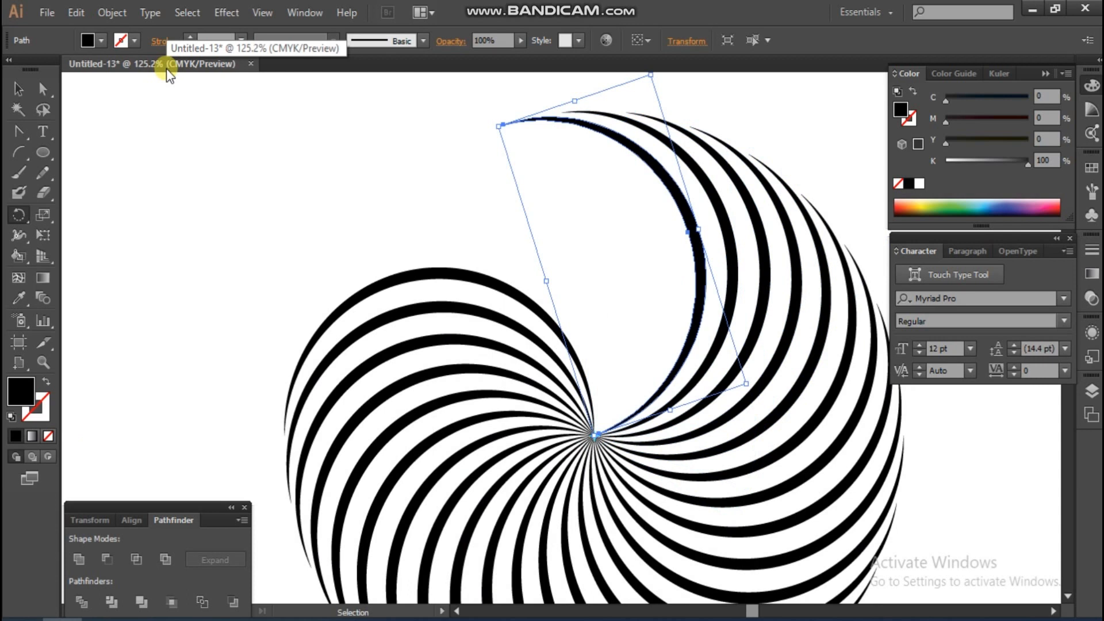
{"action": "key", "text": "ctrl+d"}
{"action": "key", "text": "ctrl+d"}
{"action": "key", "text": "ctrl+d"}
{"action": "key", "text": "ctrl+d"}
{"action": "key", "text": "ctrl+d"}
{"action": "key", "text": "ctrl+d"}
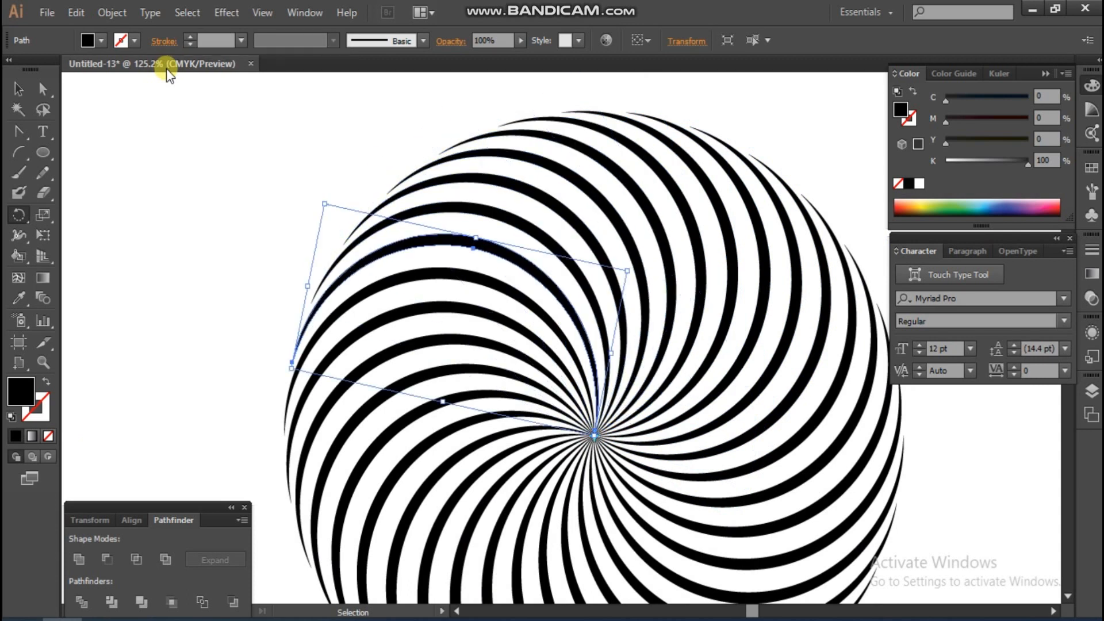
- Select all crescents of the swirl and move them toward the artboard's upper-left corner
{"action": "key", "text": "ctrl+alt+space"}
{"action": "left_click", "coordinate": [484, 300], "text": "ctrl+alt"}
{"action": "left_click", "coordinate": [485, 300], "text": "ctrl+alt"}
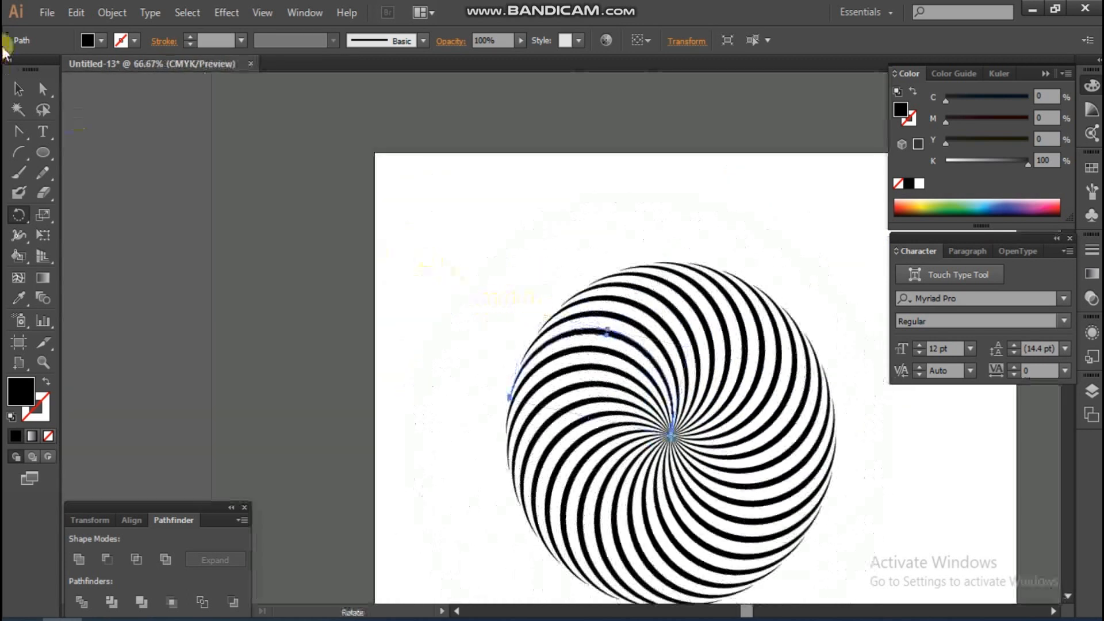
{"action": "left_click", "coordinate": [14, 85]}
{"action": "key", "text": "space"}
{"action": "left_click_drag", "start_coordinate": [382, 309], "coordinate": [308, 216]}
{"action": "left_click", "coordinate": [320, 209]}
{"action": "left_click_drag", "start_coordinate": [322, 115], "coordinate": [837, 514]}
{"action": "left_click_drag", "start_coordinate": [629, 362], "coordinate": [525, 283]}
- Copy the complete selected swirl of crescents
{"action": "key", "text": "ctrl+minus"}
{"action": "key", "text": "space"}
{"action": "key", "text": "ctrl+space"}
{"action": "left_click_drag", "start_coordinate": [334, 164], "coordinate": [628, 515]}
{"action": "left_click", "coordinate": [121, 13]}
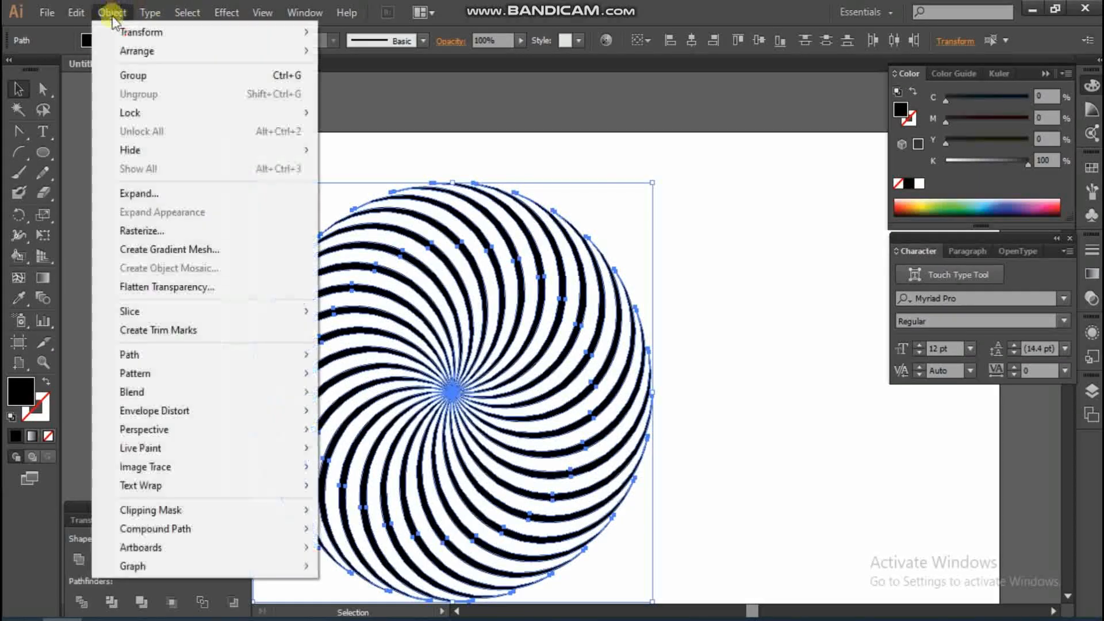
{"action": "mouse_move", "coordinate": [79, 12]}
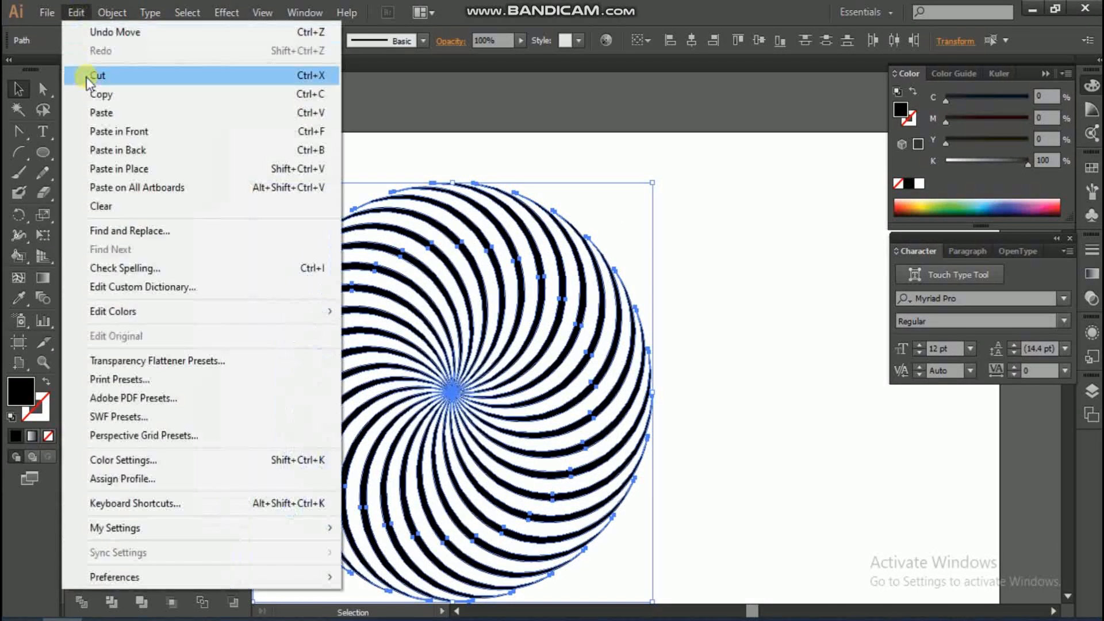
{"action": "left_click", "coordinate": [95, 97]}
{"action": "left_click", "coordinate": [84, 15]}
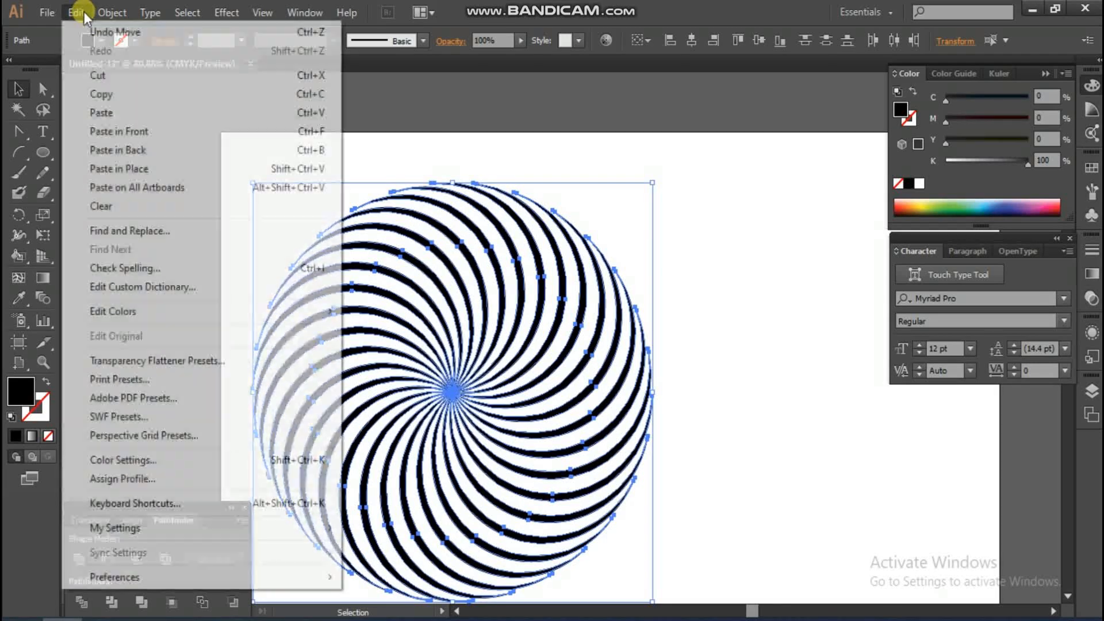
{"action": "left_click", "coordinate": [106, 109]}
{"action": "right_click", "coordinate": [429, 246]}
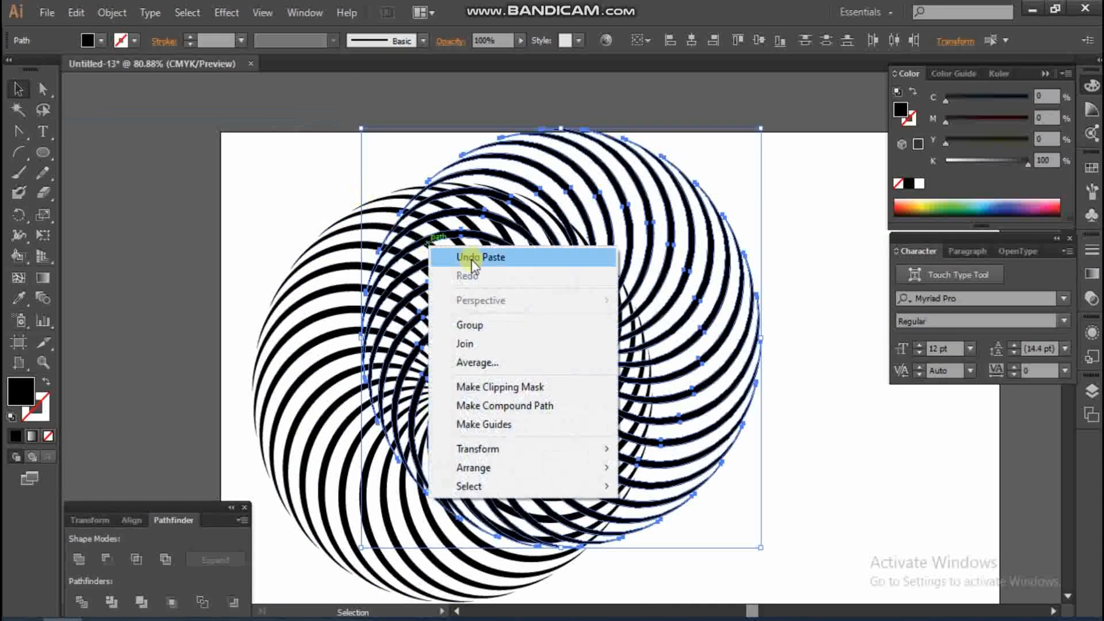
{"action": "left_click", "coordinate": [308, 165]}
{"action": "key", "text": "ctrl+z"}
- Paste the copied swirl in front of the original and group the pasted crescents
{"action": "left_click", "coordinate": [76, 13]}
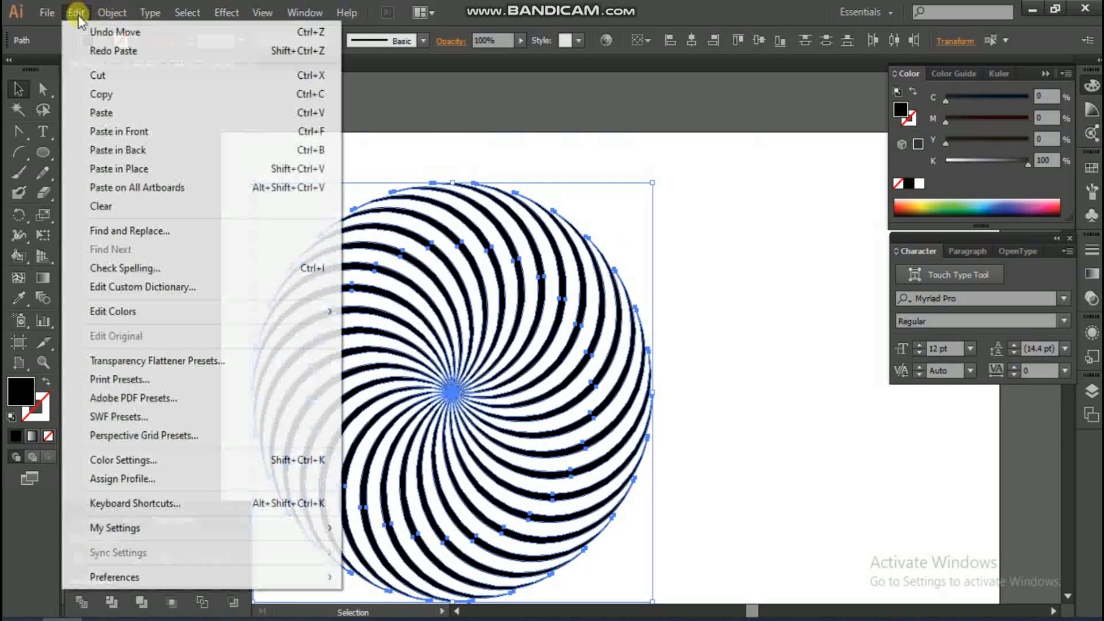
{"action": "left_click", "coordinate": [125, 132]}
{"action": "right_click", "coordinate": [437, 229]}
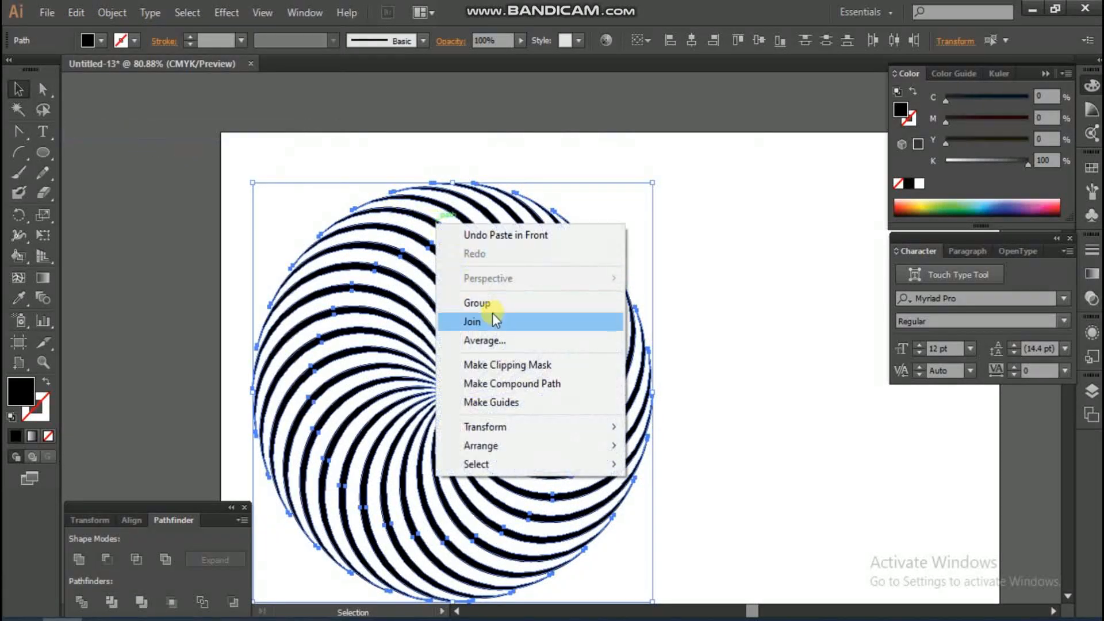
{"action": "left_click", "coordinate": [468, 301]}
- Try rotating the grouped copy slightly against the original swirl, and undo the rotation
{"action": "left_click_drag", "start_coordinate": [660, 178], "coordinate": [638, 164]}
{"action": "left_click", "coordinate": [760, 253], "text": "ctrl"}
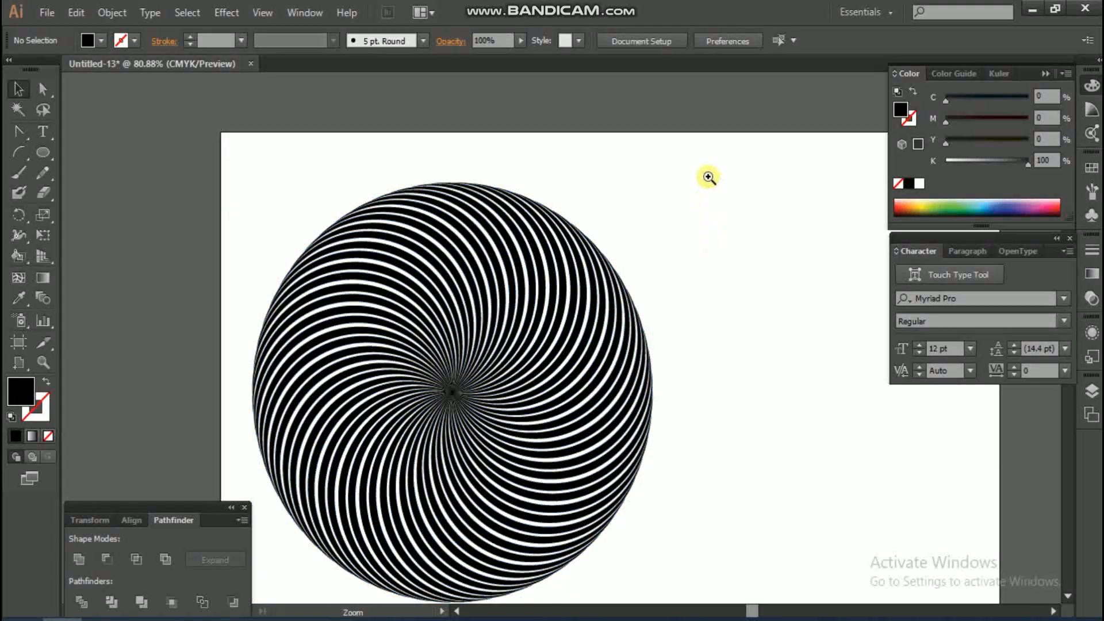
{"action": "left_click", "coordinate": [436, 517], "text": "ctrl"}
{"action": "left_click", "coordinate": [475, 334], "text": "ctrl+alt"}
{"action": "left_click_drag", "start_coordinate": [424, 189], "coordinate": [699, 365]}
{"action": "left_click", "coordinate": [611, 436], "text": "ctrl+alt"}
{"action": "left_click", "coordinate": [611, 436], "text": "ctrl+alt"}
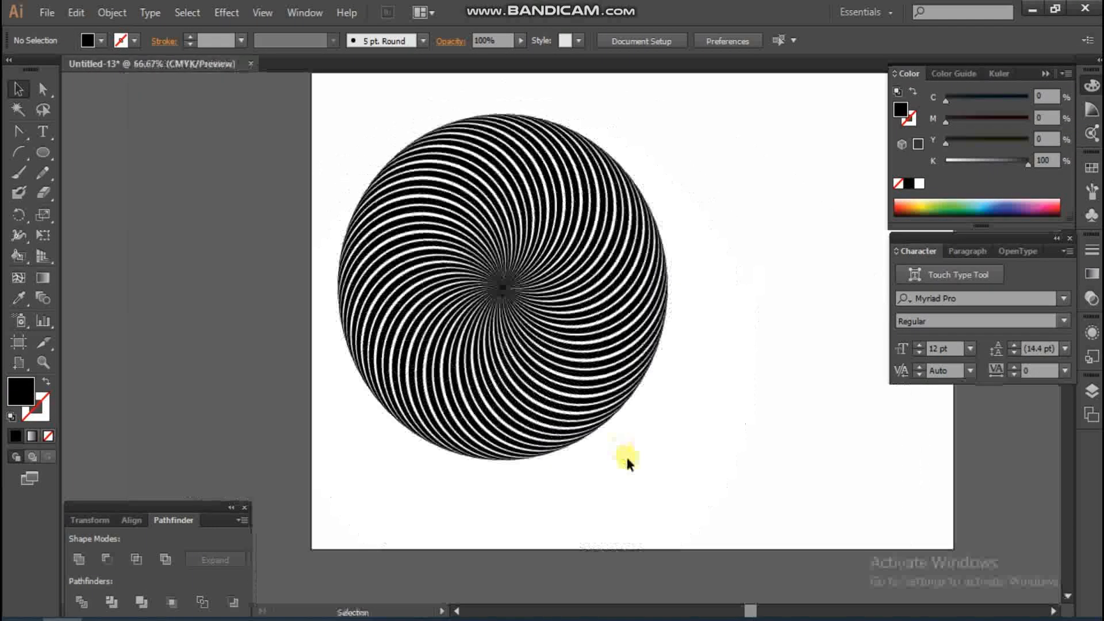
{"action": "left_click_drag", "start_coordinate": [361, 137], "coordinate": [636, 357]}
{"action": "left_click", "coordinate": [576, 245], "text": "ctrl"}
{"action": "left_click", "coordinate": [611, 370], "text": "ctrl+alt"}
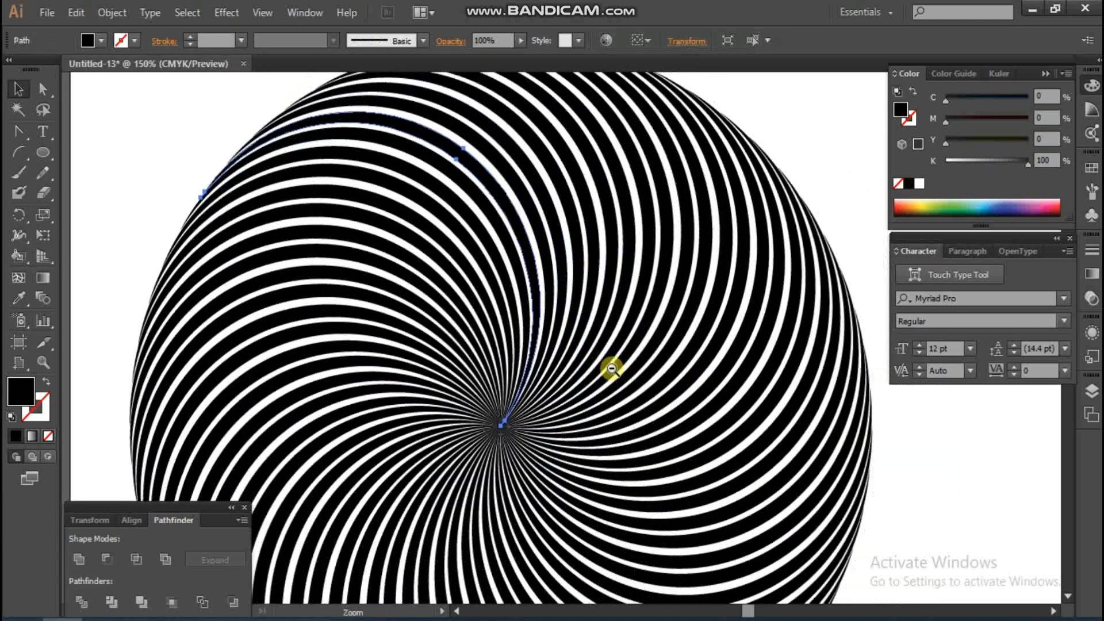
{"action": "left_click", "coordinate": [613, 371], "text": "ctrl+alt"}
{"action": "left_click", "coordinate": [613, 371], "text": "ctrl+alt"}
{"action": "key", "text": "ctrl+z"}
{"action": "key", "text": "ctrl+z"}
- Select the grouped copy and rotate it slightly so its stripes fall between those of the original swirl
{"action": "left_click", "coordinate": [284, 180]}
{"action": "left_click_drag", "start_coordinate": [289, 152], "coordinate": [694, 441]}
{"action": "left_click", "coordinate": [611, 241]}
{"action": "key", "text": "a"}
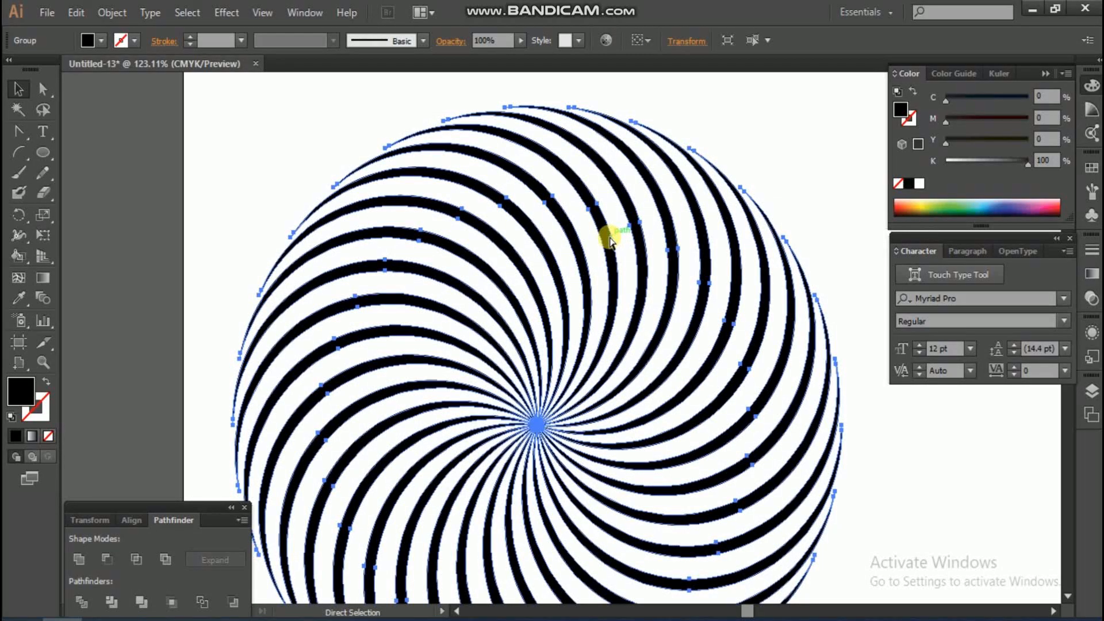
{"action": "key", "text": "v"}
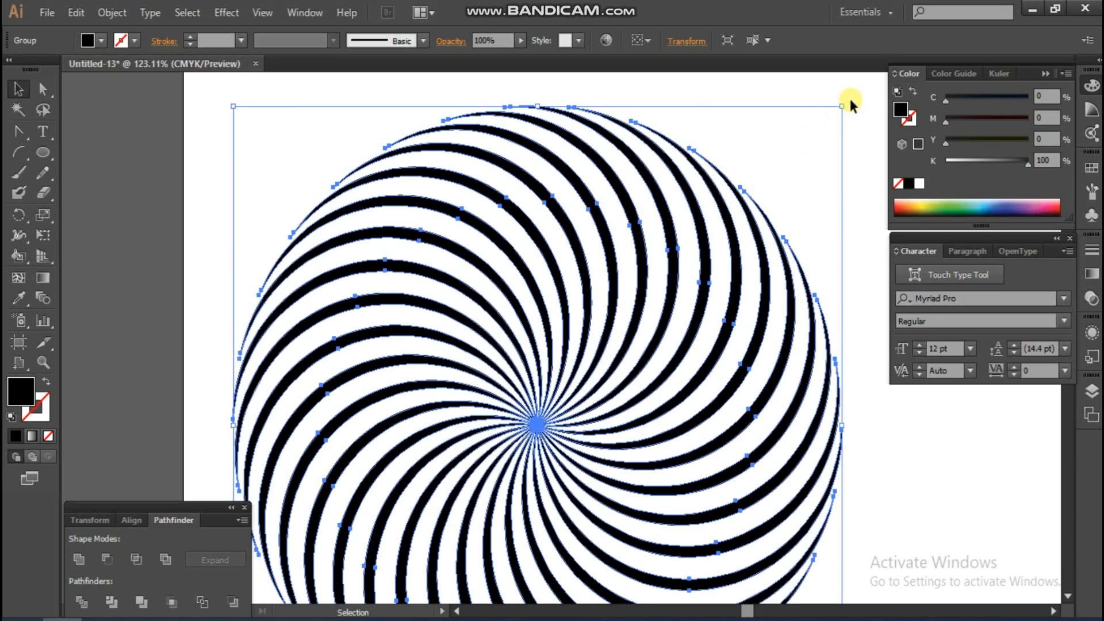
{"action": "left_click_drag", "start_coordinate": [847, 97], "coordinate": [851, 126]}
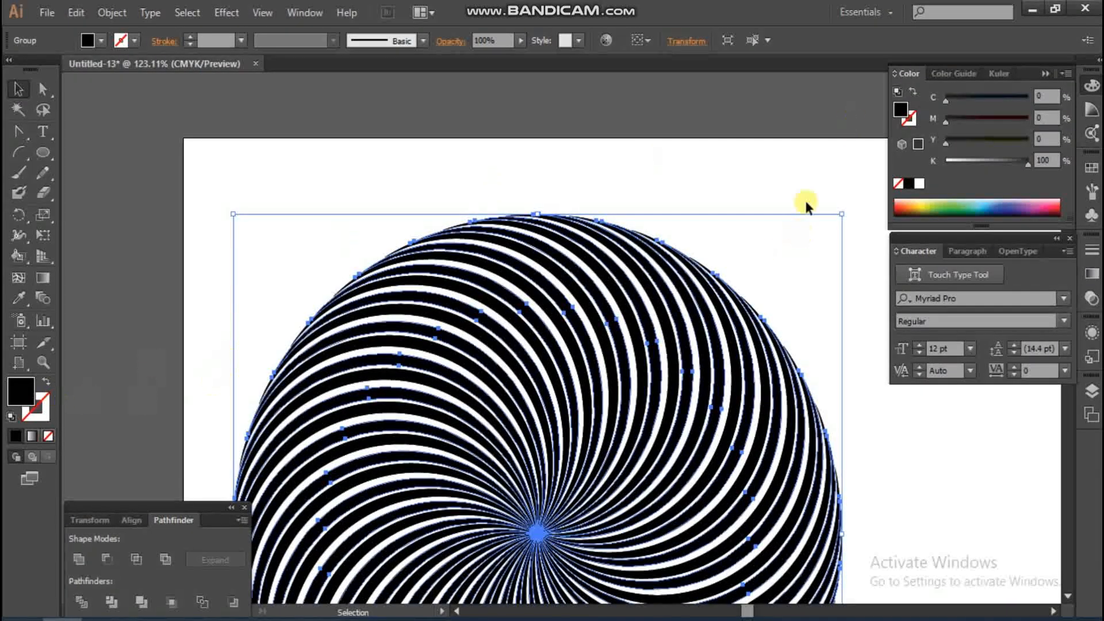
- Fill the grouped copy with red (C 11.37, M 100, Y 98.82, K 3.14) and fine-tune its rotation between the black stripes
{"action": "left_click", "coordinate": [1055, 206]}
{"action": "key", "text": "ctrl+space"}
{"action": "left_click_drag", "start_coordinate": [779, 183], "coordinate": [832, 416]}
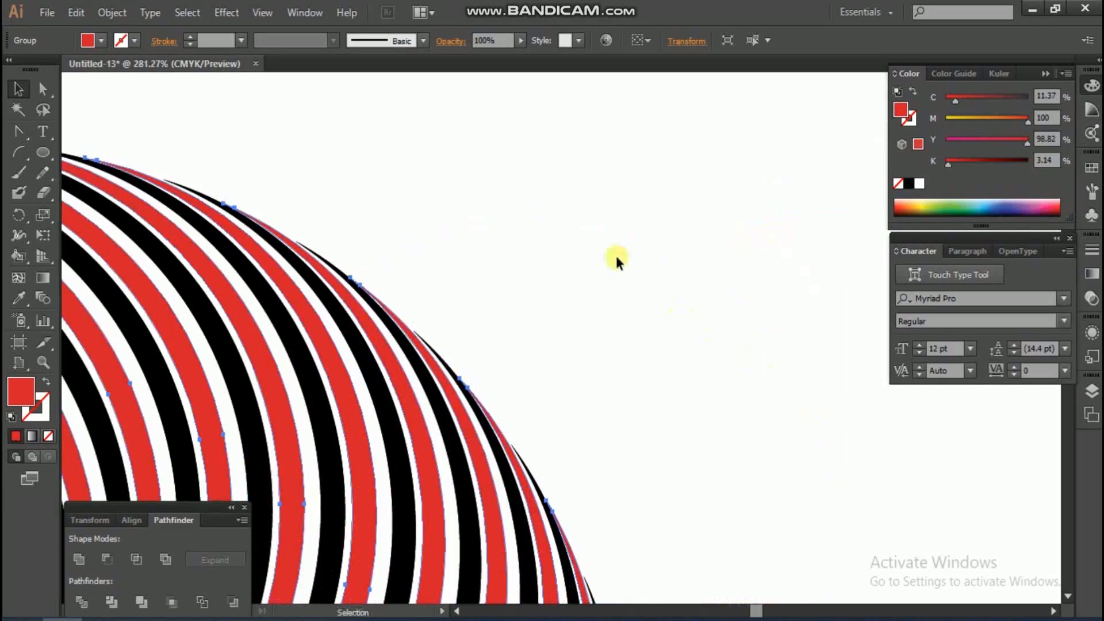
{"action": "left_click_drag", "start_coordinate": [652, 141], "coordinate": [658, 144]}
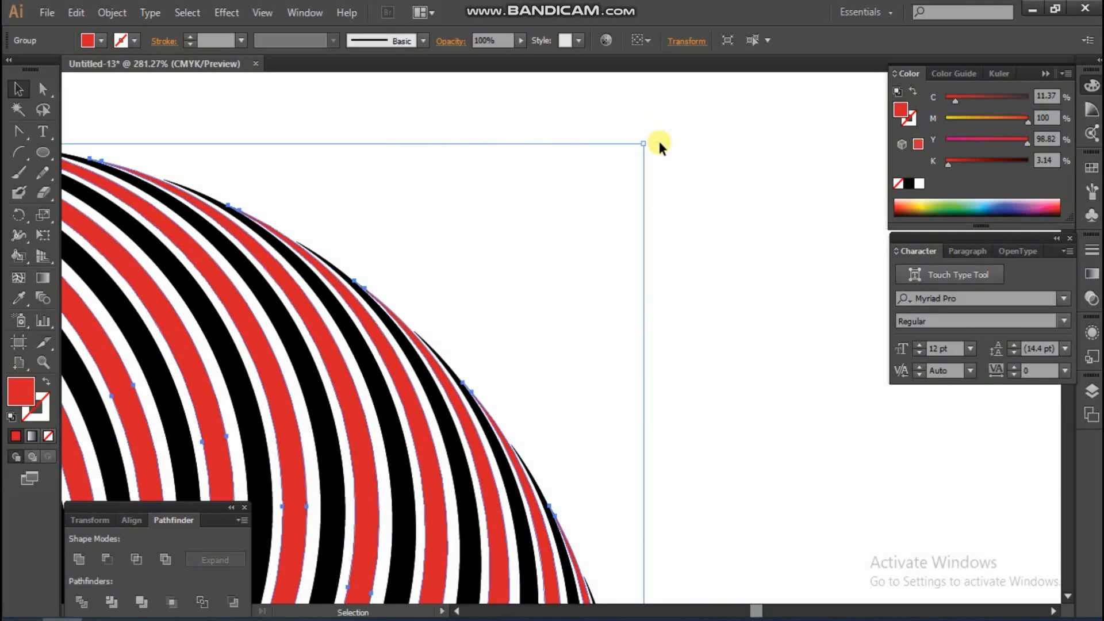
- Give the red group a white stroke with a weight of 4 pt
{"action": "key", "text": "ctrl+minus"}
{"action": "key", "text": "ctrl+minus"}
{"action": "left_click", "coordinate": [43, 409]}
{"action": "left_click", "coordinate": [918, 183]}
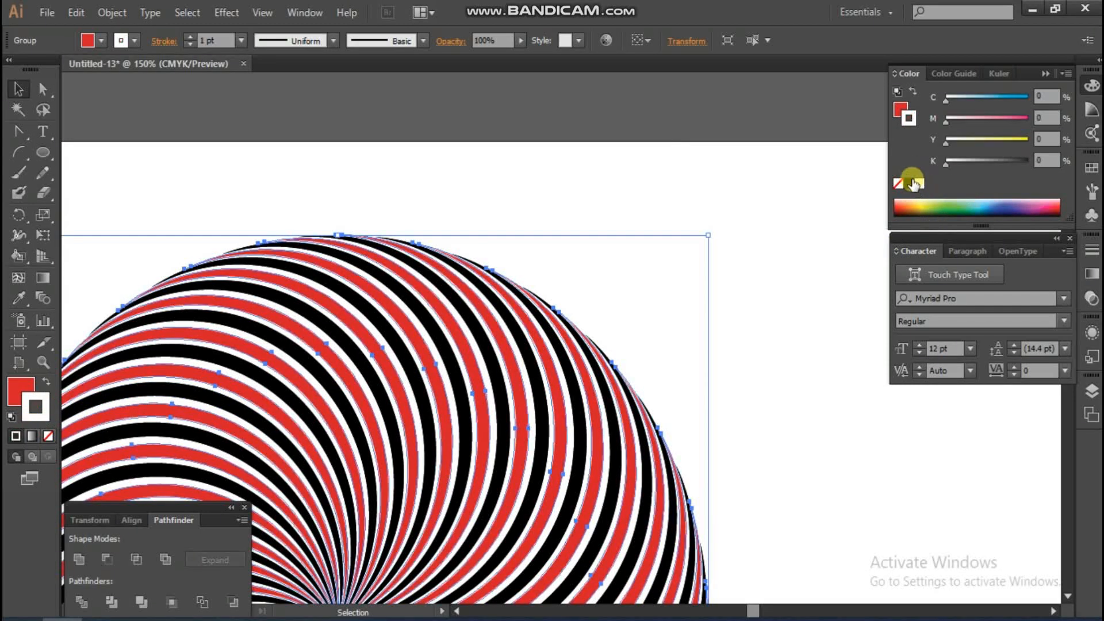
{"action": "left_click", "coordinate": [1091, 251]}
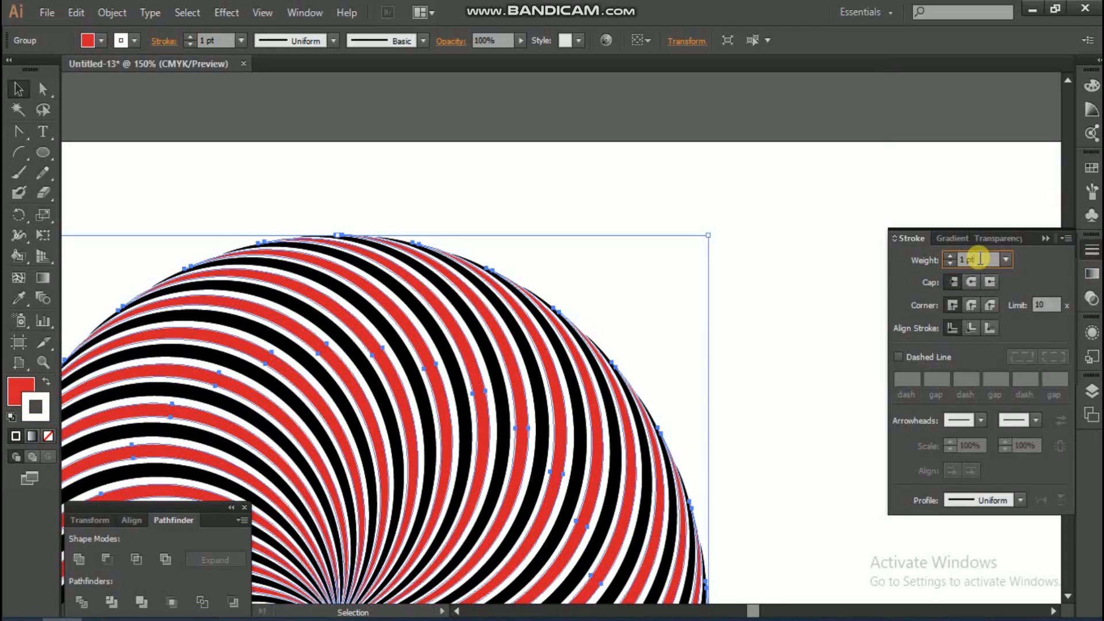
{"action": "scroll", "coordinate": [980, 260], "scroll_direction": "up", "scroll_amount": 2}
{"action": "scroll", "coordinate": [980, 259], "scroll_direction": "up", "scroll_amount": 1}
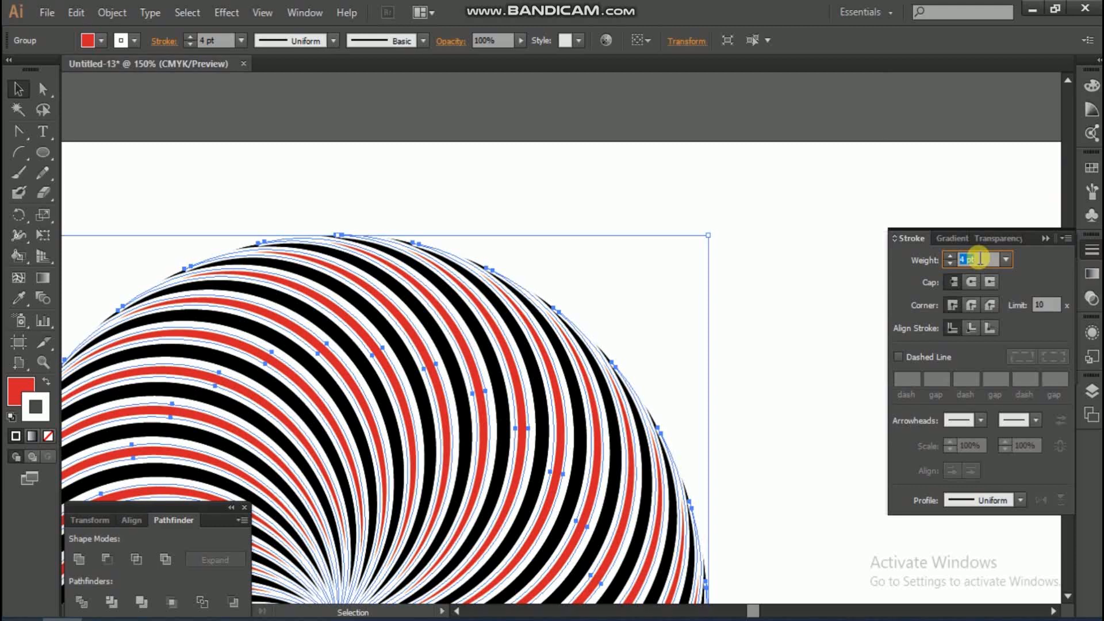
- Expand the red group's fills and white strokes into separate shapes, and ungroup the result
{"action": "left_click", "coordinate": [112, 13]}
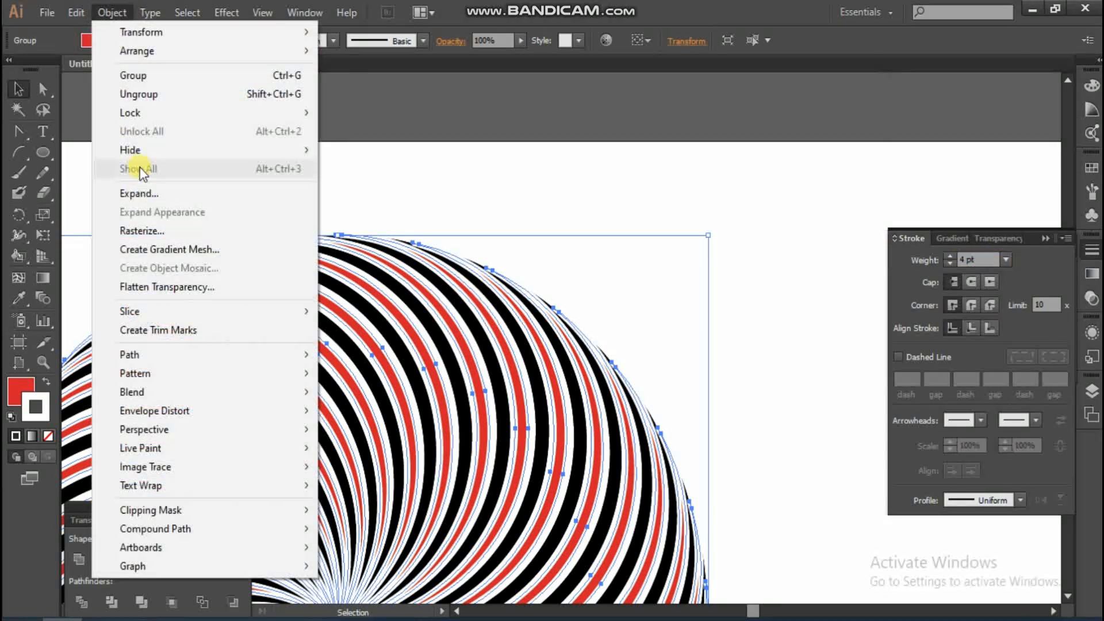
{"action": "left_click", "coordinate": [144, 190]}
{"action": "left_click", "coordinate": [551, 423]}
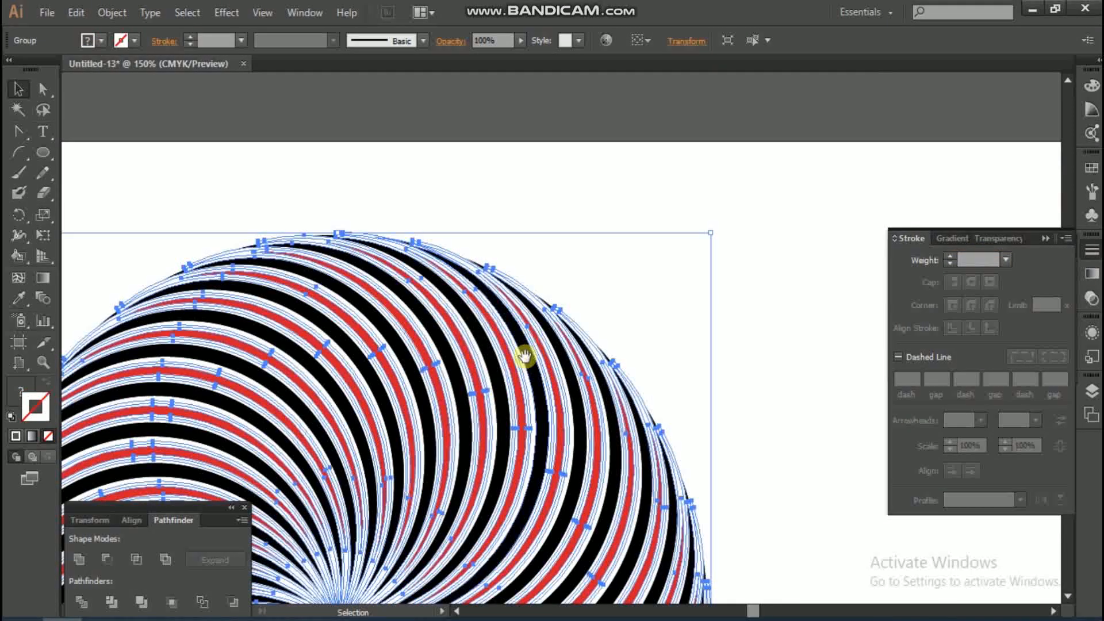
{"action": "key", "text": "ctrl+minus"}
{"action": "key", "text": "ctrl+minus"}
{"action": "right_click", "coordinate": [424, 352]}
{"action": "left_click", "coordinate": [466, 451]}
{"action": "left_click", "coordinate": [809, 404]}
- Select one red stripe and all objects matching it, and hide all the red stripes
{"action": "scroll", "coordinate": [509, 318], "scroll_direction": "up", "scroll_amount": 5}
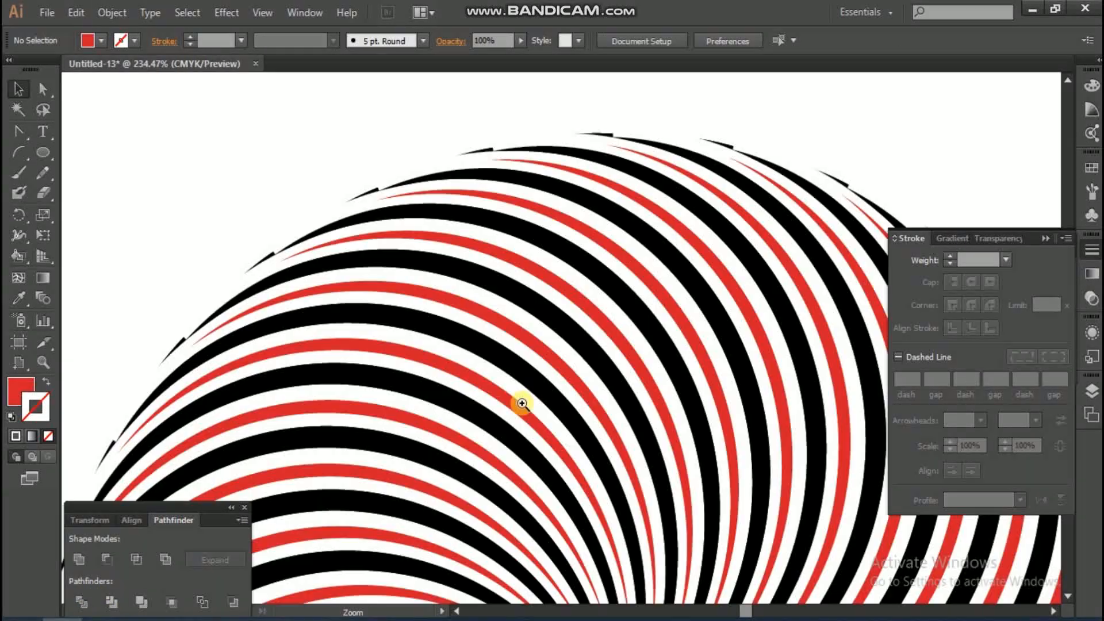
{"action": "left_click", "coordinate": [557, 290]}
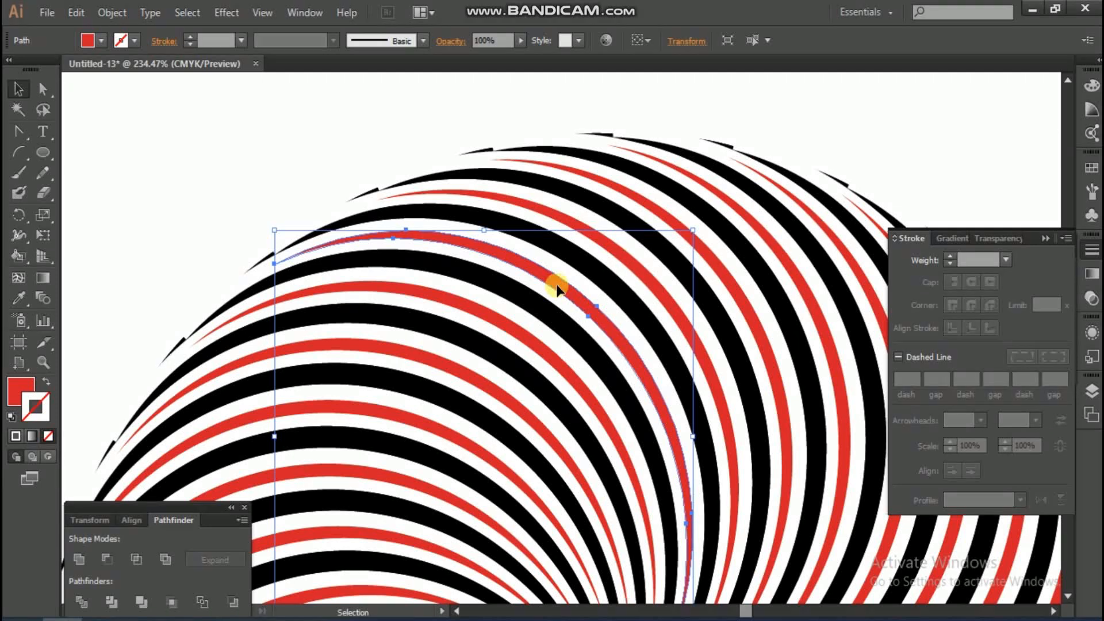
{"action": "left_click", "coordinate": [195, 12]}
{"action": "mouse_move", "coordinate": [226, 176]}
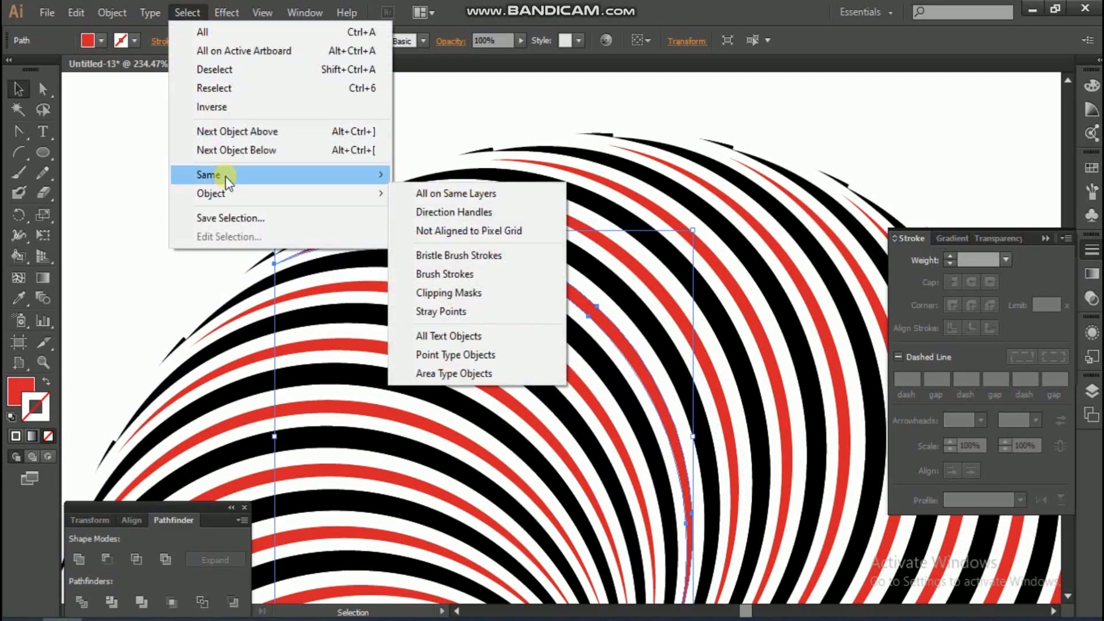
{"action": "left_click", "coordinate": [450, 234]}
{"action": "left_click", "coordinate": [76, 12]}
{"action": "mouse_move", "coordinate": [105, 14]}
{"action": "mouse_move", "coordinate": [212, 152]}
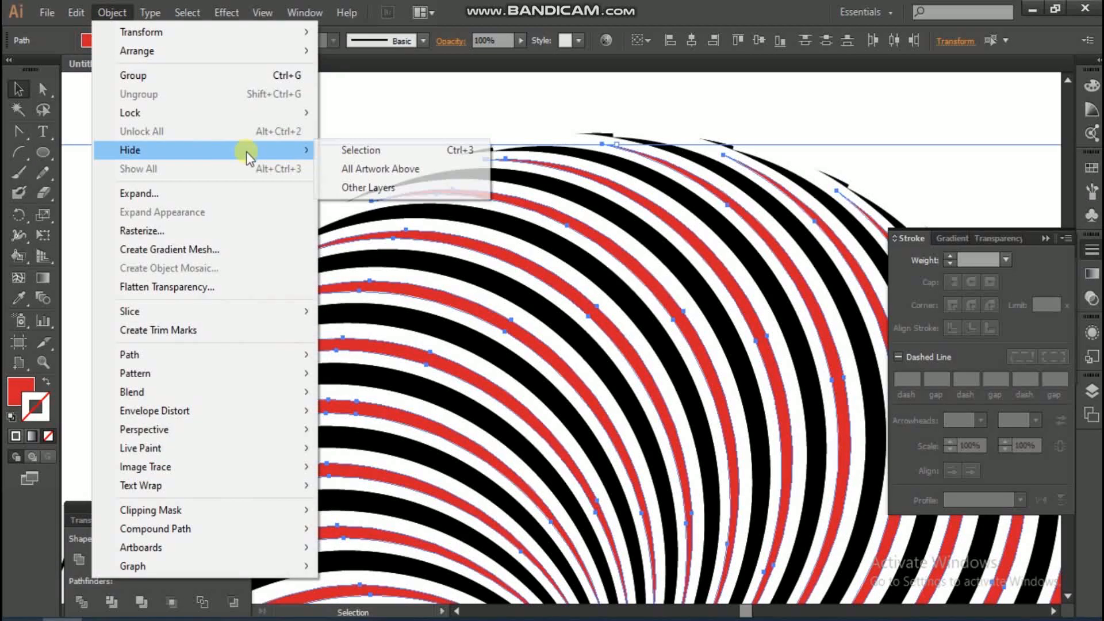
{"action": "left_click", "coordinate": [361, 151]}
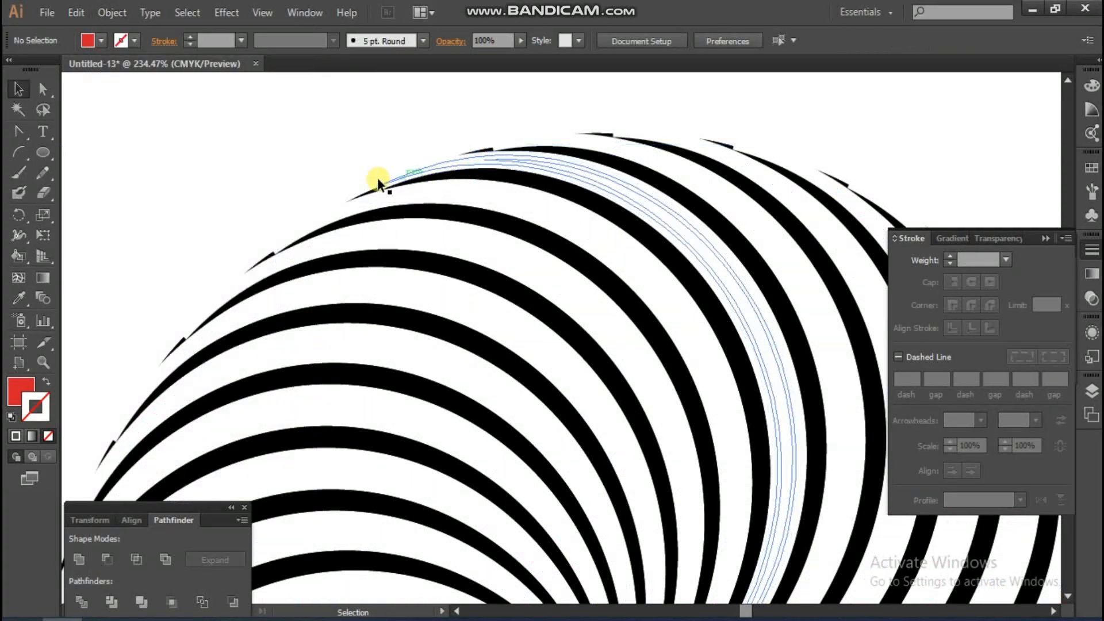
- Select the black stripes together with everything sharing their appearance, and hide them
{"action": "scroll", "coordinate": [368, 218], "scroll_direction": "up", "scroll_amount": 5}
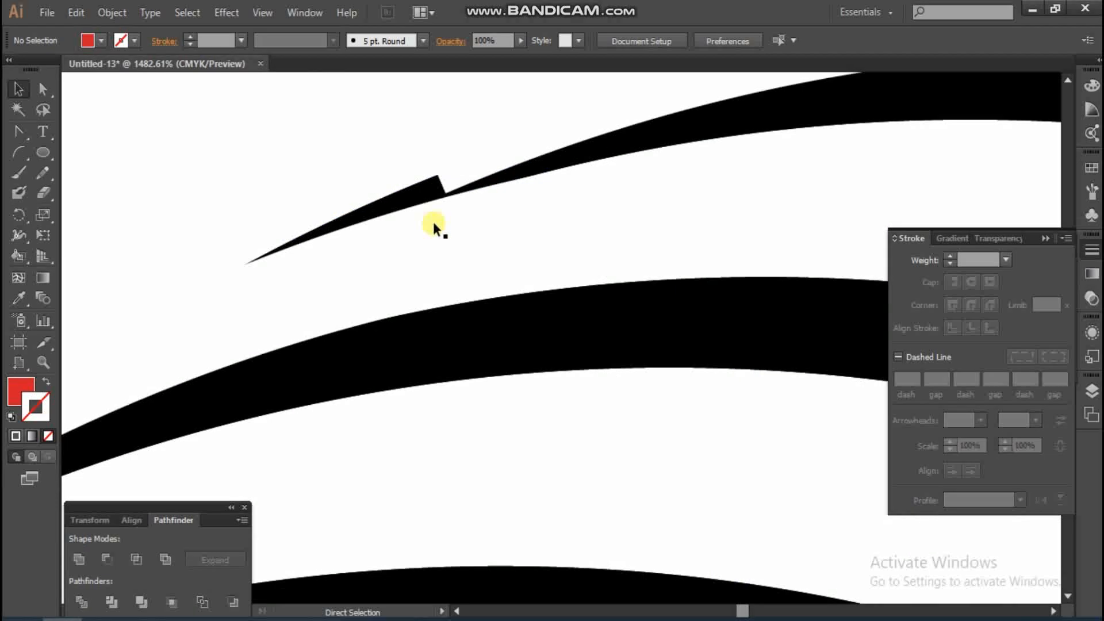
{"action": "left_click", "coordinate": [496, 182]}
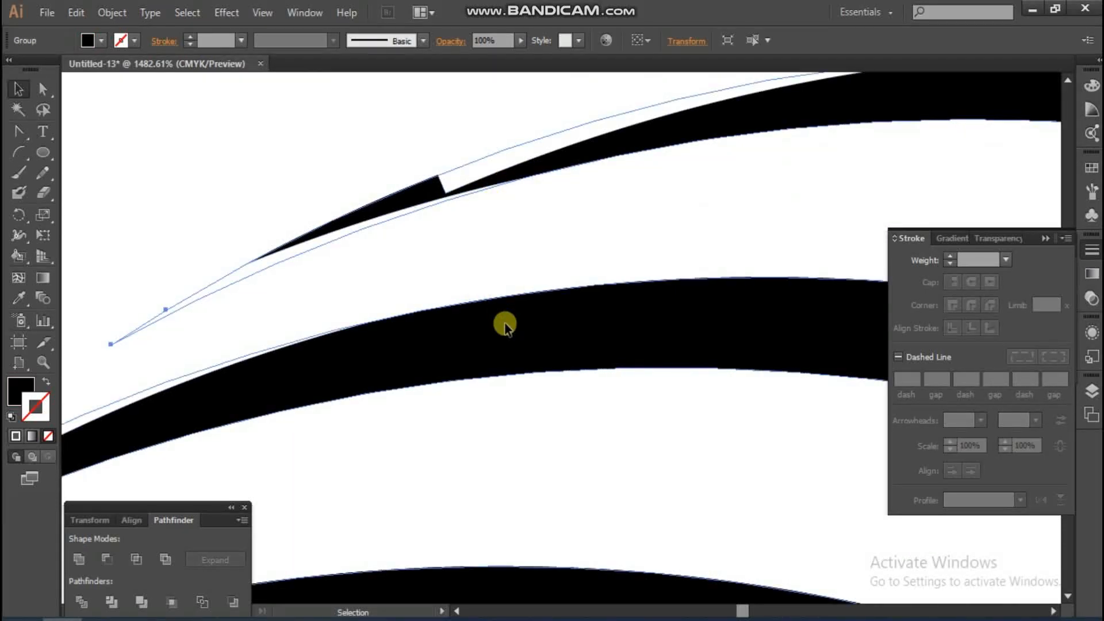
{"action": "left_click", "coordinate": [175, 10]}
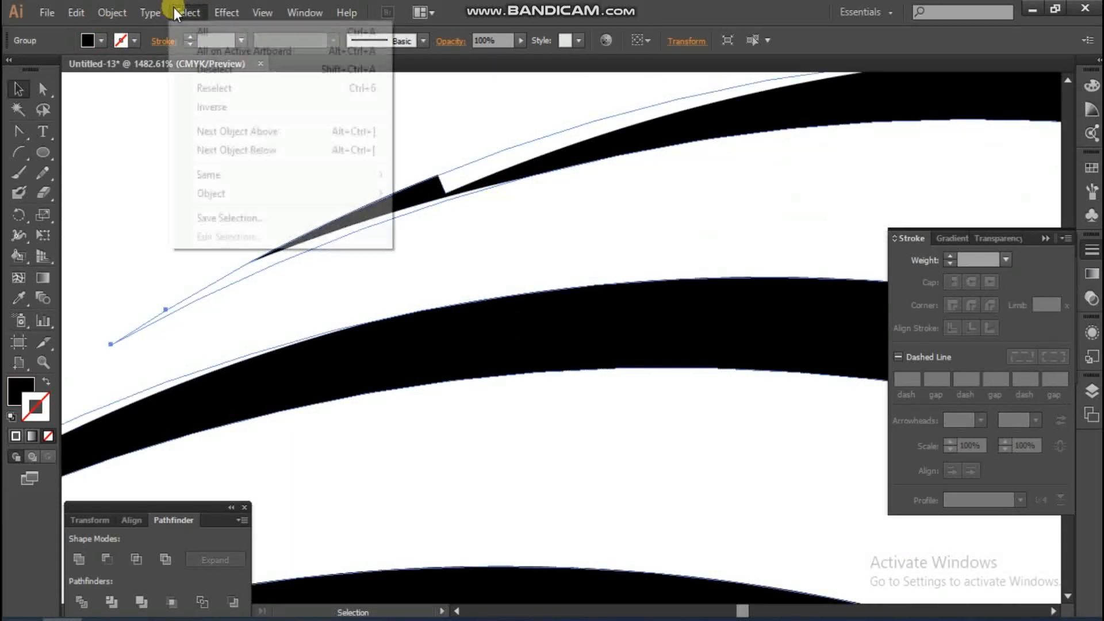
{"action": "mouse_move", "coordinate": [237, 181]}
{"action": "left_click", "coordinate": [452, 248]}
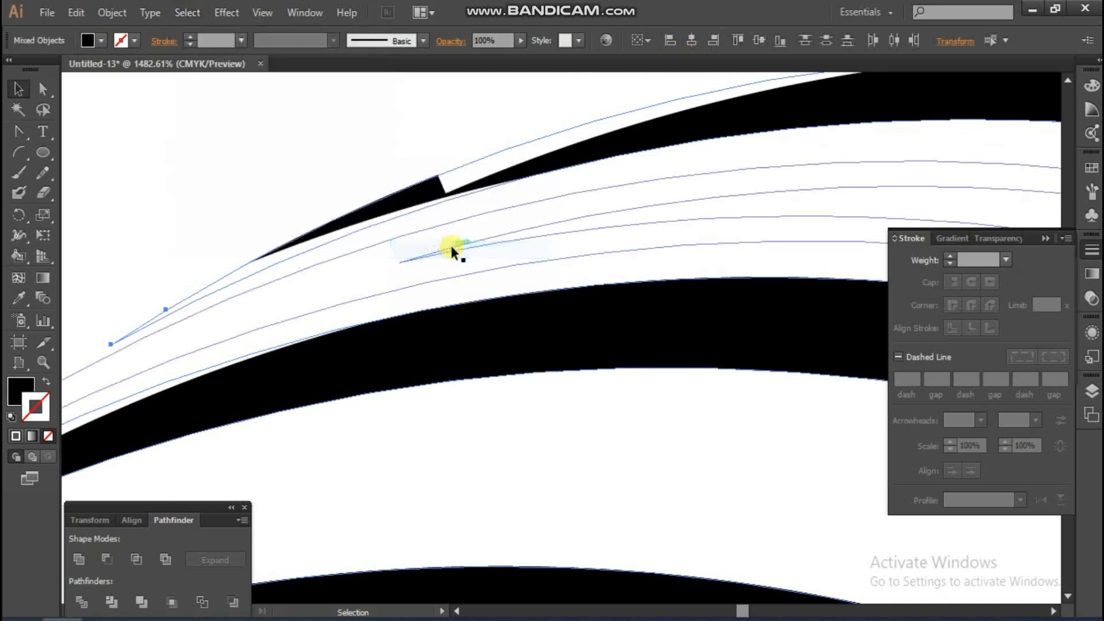
{"action": "left_click", "coordinate": [179, 13]}
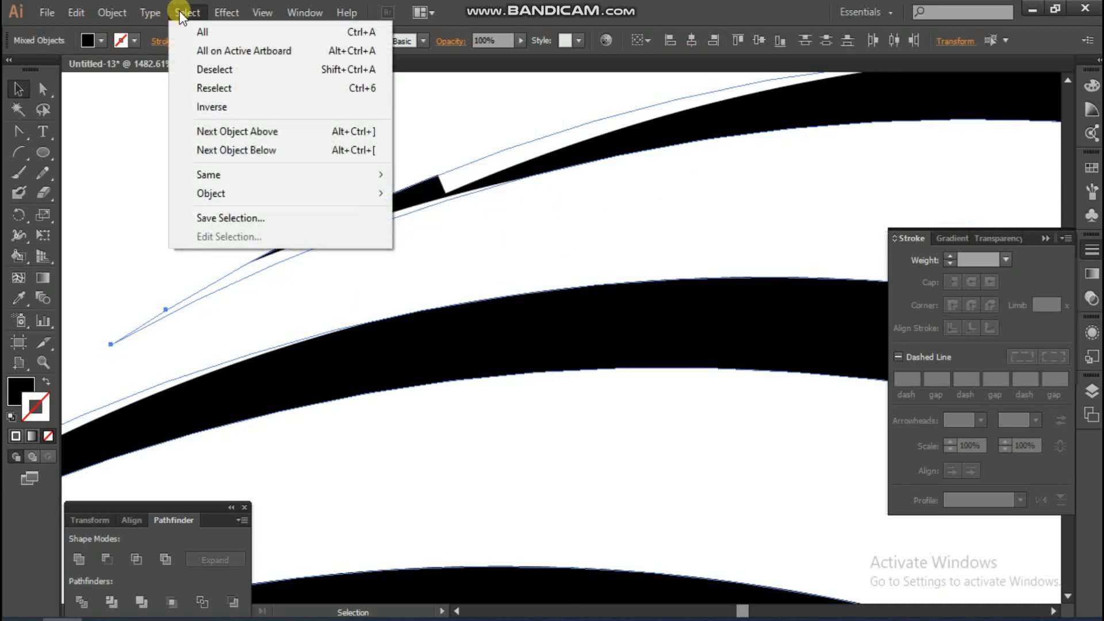
{"action": "mouse_move", "coordinate": [112, 12]}
{"action": "mouse_move", "coordinate": [272, 152]}
{"action": "left_click", "coordinate": [365, 150]}
- Select all the leftover white outline pieces on the artboard and delete them
{"action": "left_click", "coordinate": [744, 351], "text": "ctrl+alt"}
{"action": "left_click", "coordinate": [744, 351], "text": "ctrl+alt"}
{"action": "left_click", "coordinate": [743, 351], "text": "ctrl+alt"}
{"action": "left_click", "coordinate": [744, 351], "text": "ctrl+alt"}
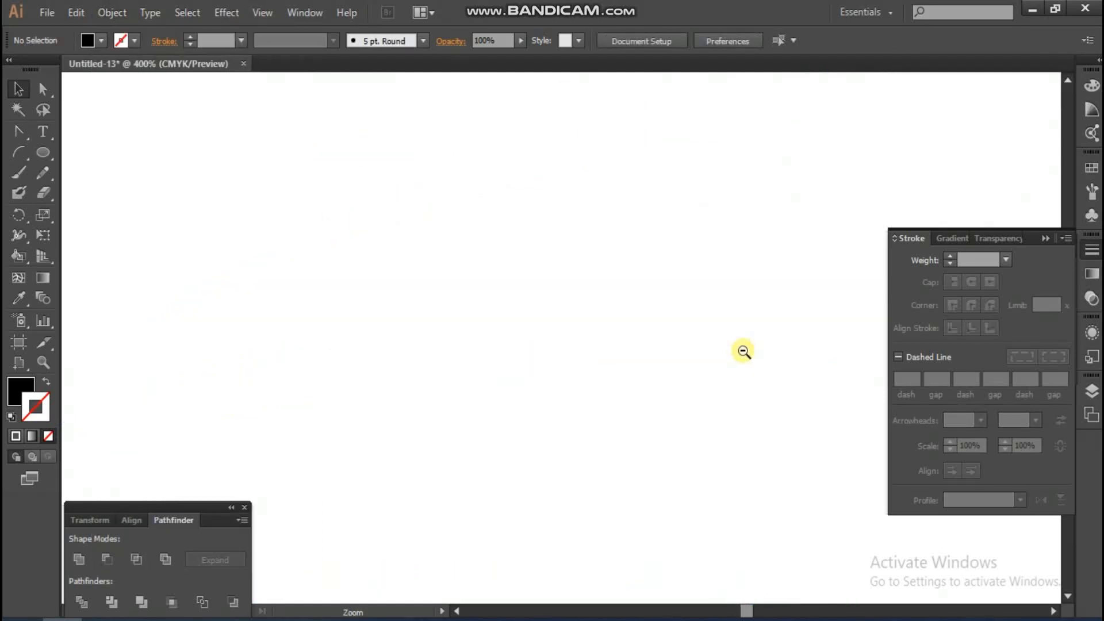
{"action": "left_click", "coordinate": [743, 352], "text": "ctrl+alt"}
{"action": "left_click", "coordinate": [743, 352], "text": "ctrl+alt"}
{"action": "left_click", "coordinate": [743, 351], "text": "ctrl+alt"}
{"action": "left_click", "coordinate": [743, 351], "text": "ctrl+alt"}
{"action": "left_click", "coordinate": [743, 351], "text": "ctrl+alt"}
{"action": "left_click", "coordinate": [743, 351], "text": "ctrl+alt"}
{"action": "left_click_drag", "start_coordinate": [413, 353], "coordinate": [532, 322]}
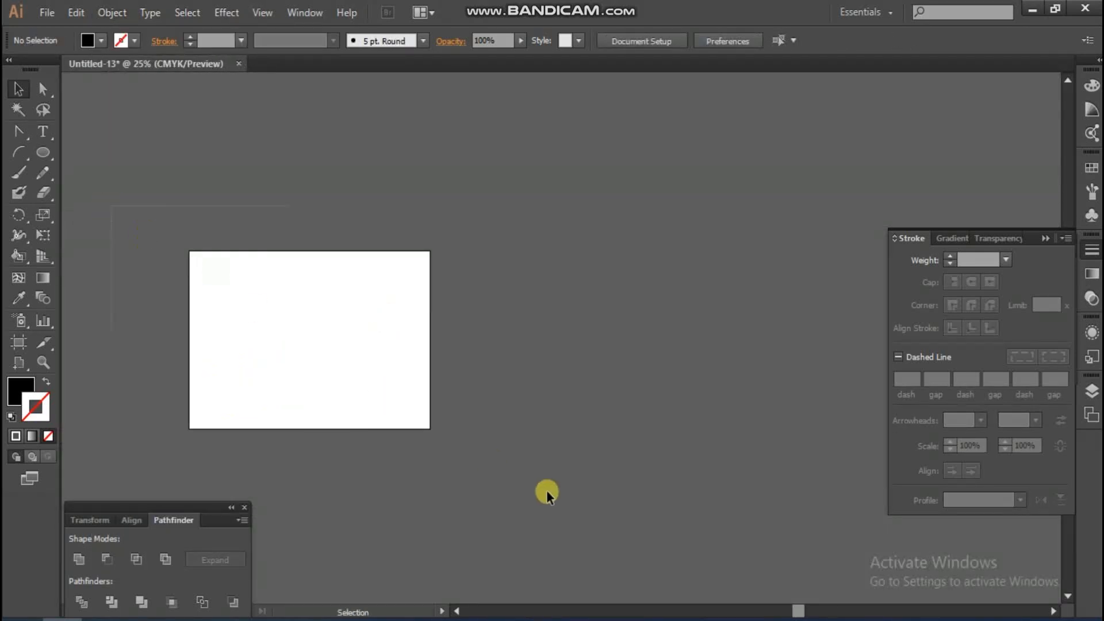
{"action": "key", "text": "ctrl+alt+3"}
{"action": "left_click", "coordinate": [112, 11]}
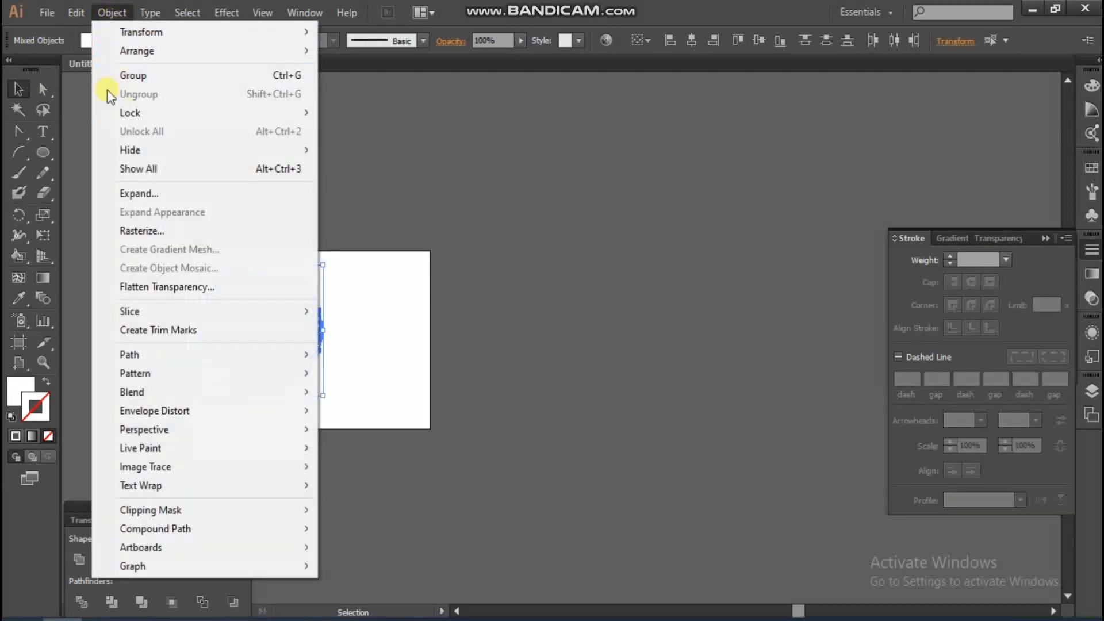
{"action": "mouse_move", "coordinate": [76, 13]}
{"action": "left_click", "coordinate": [115, 206]}
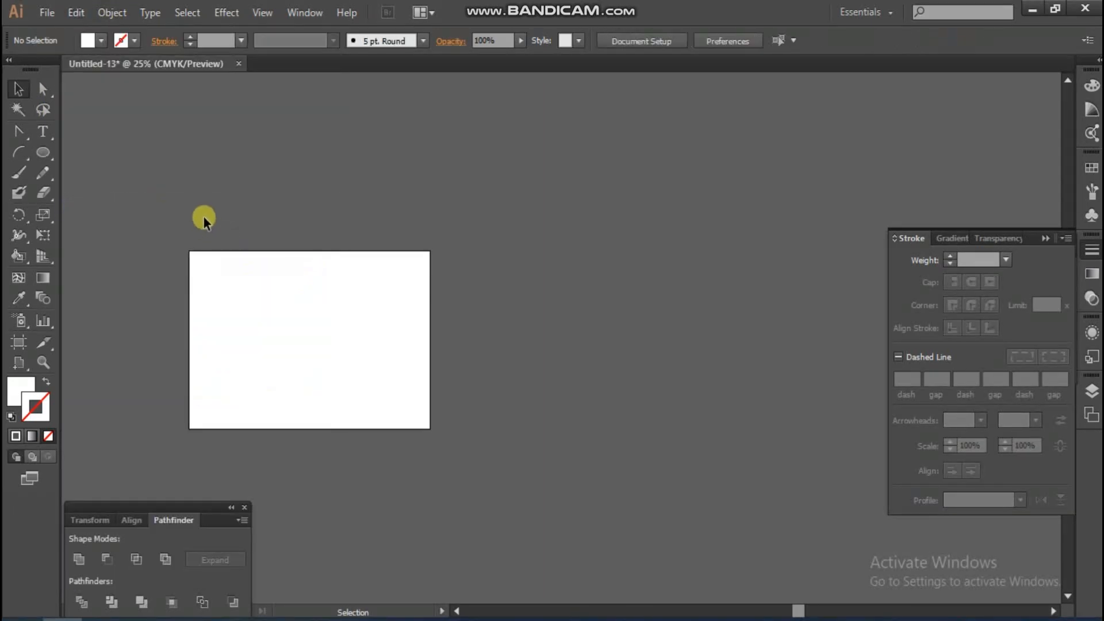
- Show all the hidden red and black stripes again and deselect them
{"action": "left_click", "coordinate": [95, 16]}
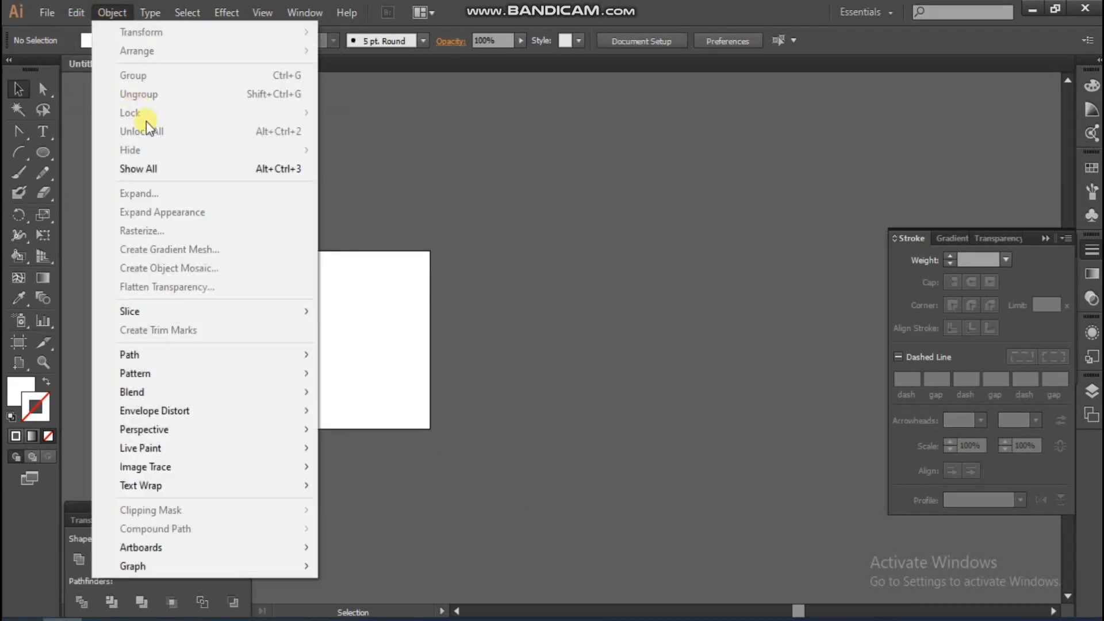
{"action": "left_click", "coordinate": [187, 172]}
{"action": "left_click", "coordinate": [438, 249]}
{"action": "left_click_drag", "start_coordinate": [237, 252], "coordinate": [384, 375]}
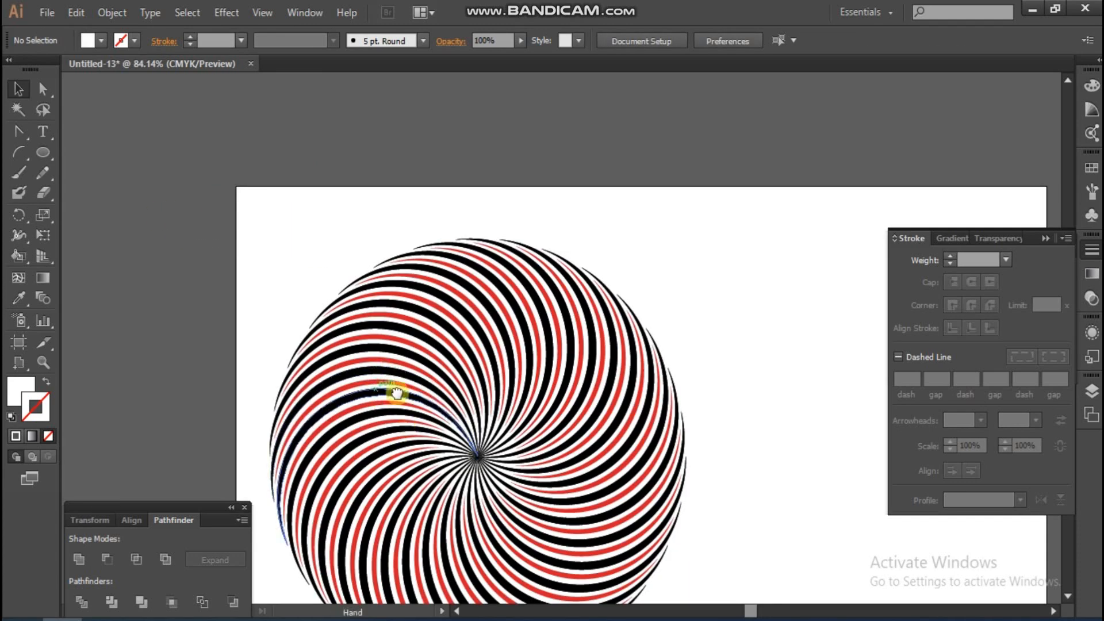
{"action": "left_click_drag", "start_coordinate": [405, 423], "coordinate": [387, 334]}
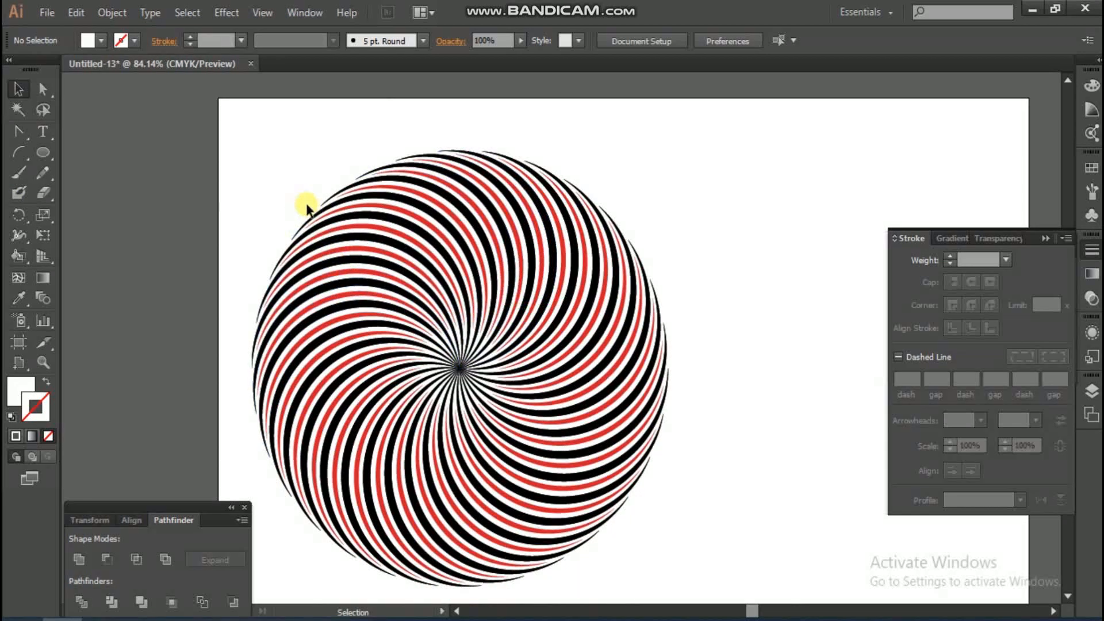
{"action": "left_click_drag", "start_coordinate": [248, 193], "coordinate": [693, 463]}
{"action": "left_click", "coordinate": [609, 353], "text": "ctrl+alt"}
{"action": "left_click", "coordinate": [609, 353], "text": "ctrl+alt"}
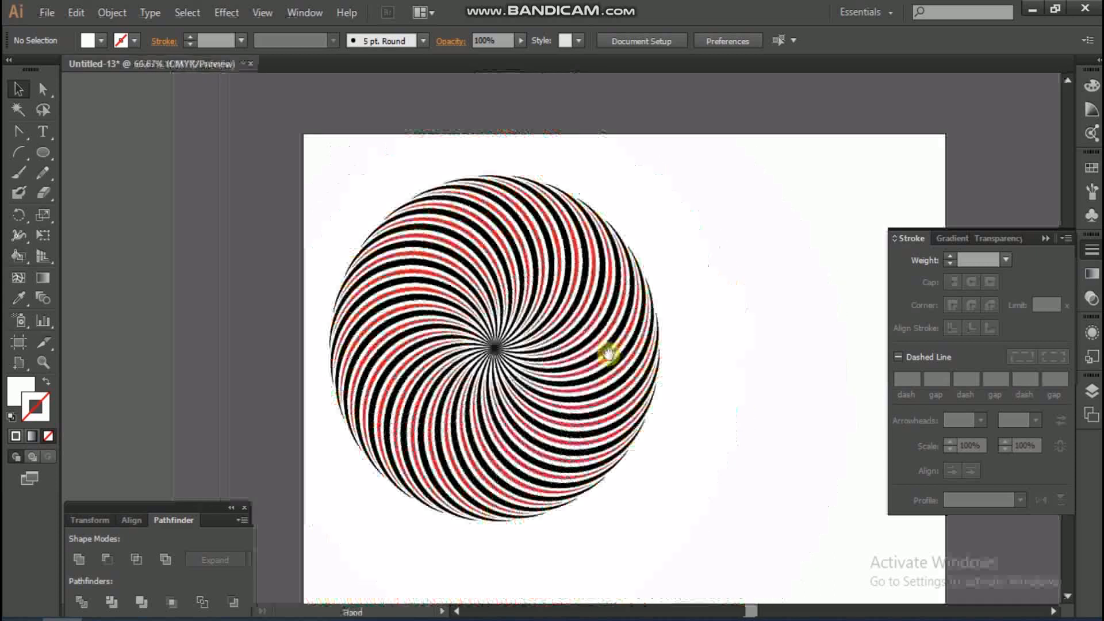
- Draw a white circle from the swirl's centre, about two-thirds of the swirl's diameter, covering its middle
{"action": "left_click", "coordinate": [36, 152]}
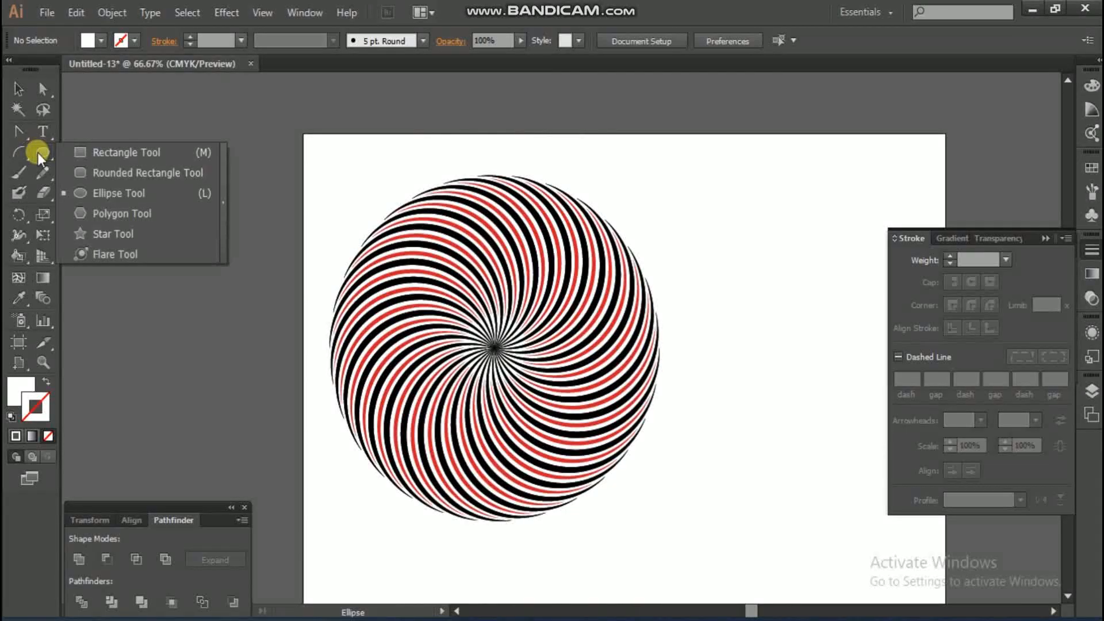
{"action": "left_click", "coordinate": [24, 377]}
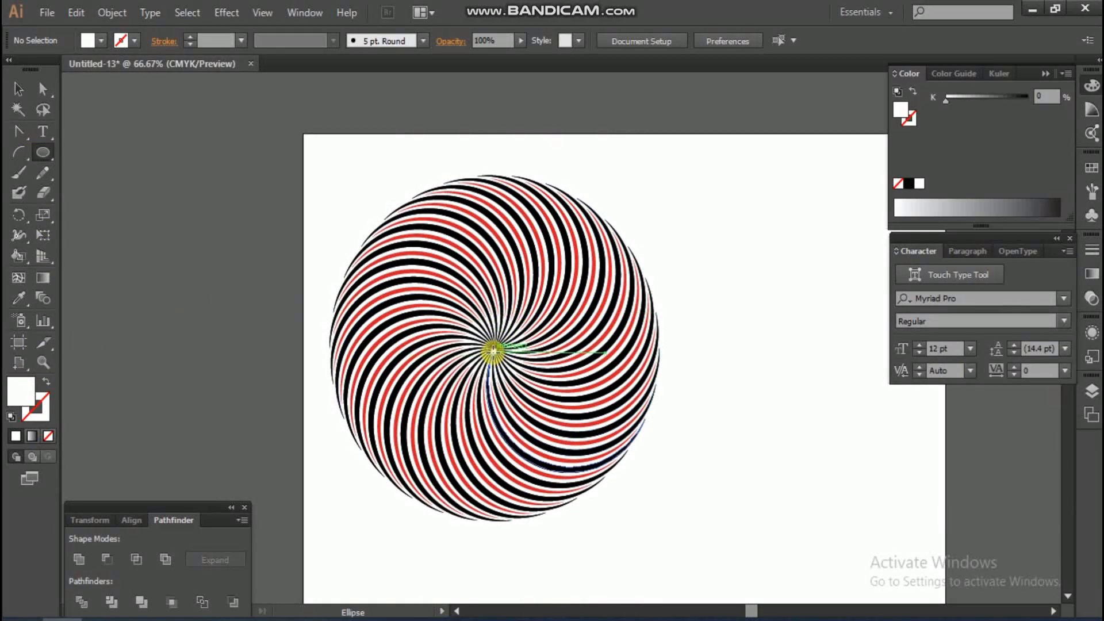
{"action": "left_click_drag", "start_coordinate": [494, 348], "coordinate": [525, 461]}
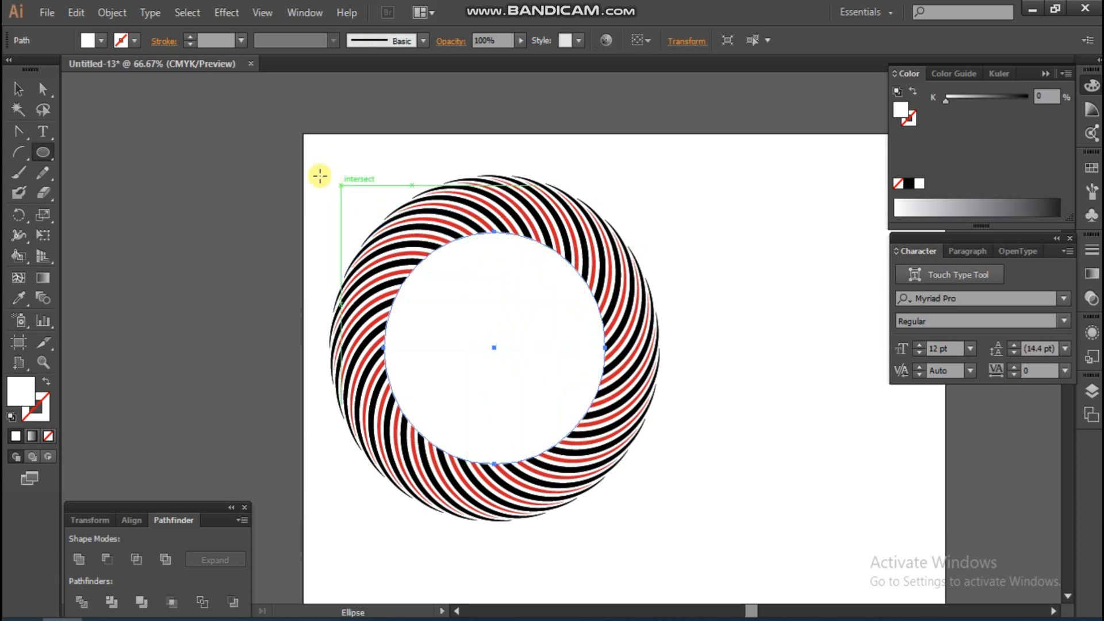
- Select only the white circle over the swirl and hide it
{"action": "left_click_drag", "start_coordinate": [318, 152], "coordinate": [650, 489]}
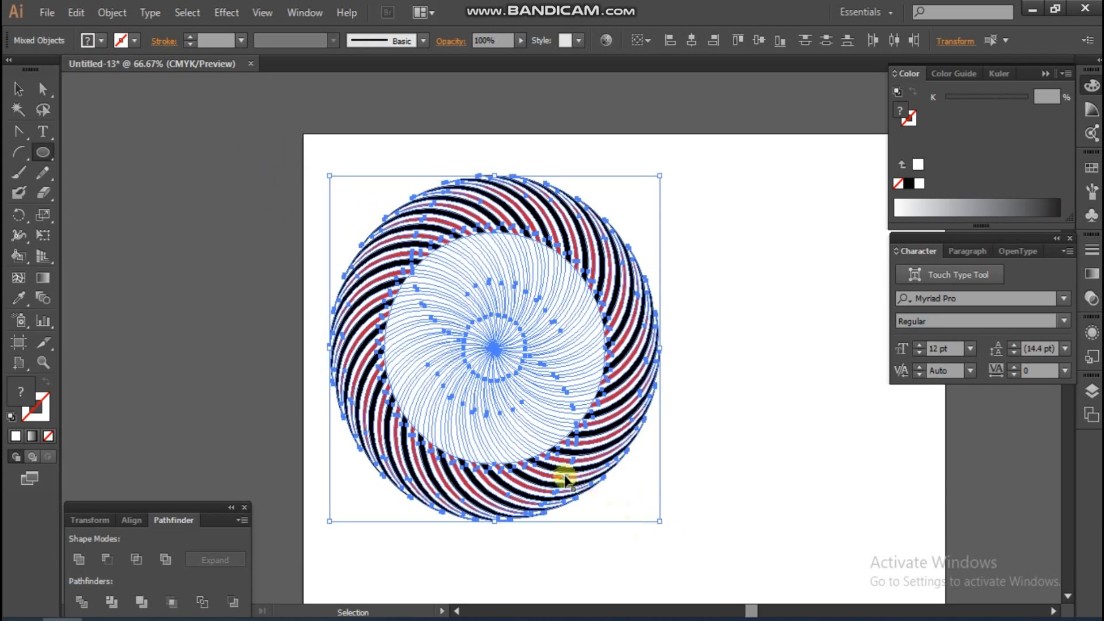
{"action": "left_click", "coordinate": [546, 249]}
{"action": "left_click", "coordinate": [511, 258]}
{"action": "key", "text": "l"}
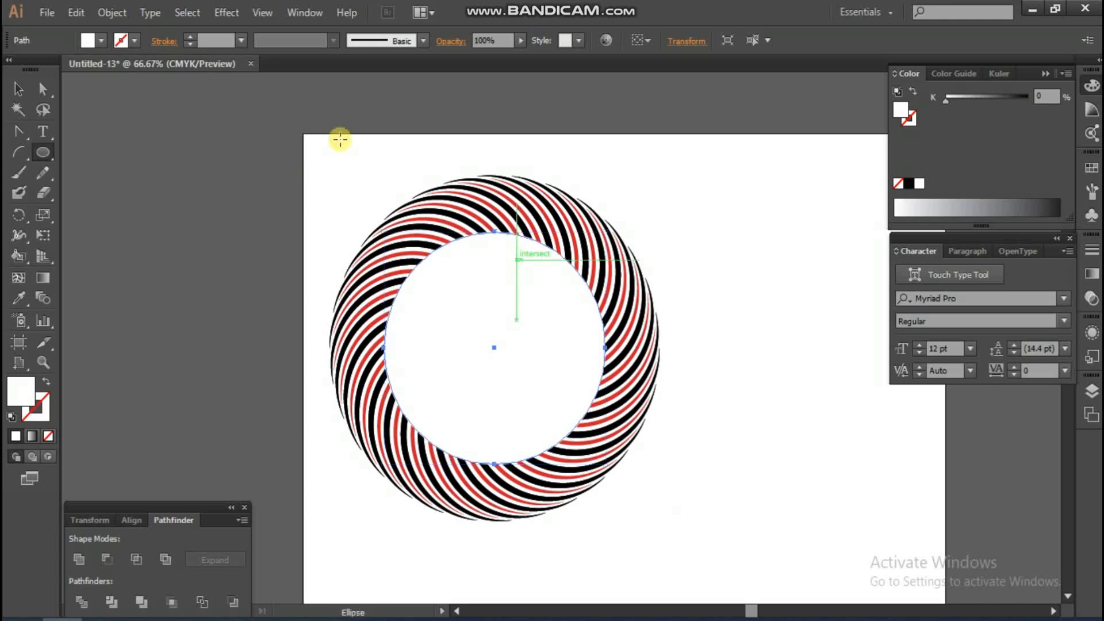
{"action": "left_click", "coordinate": [111, 13]}
{"action": "mouse_move", "coordinate": [190, 150]}
{"action": "left_click", "coordinate": [454, 151]}
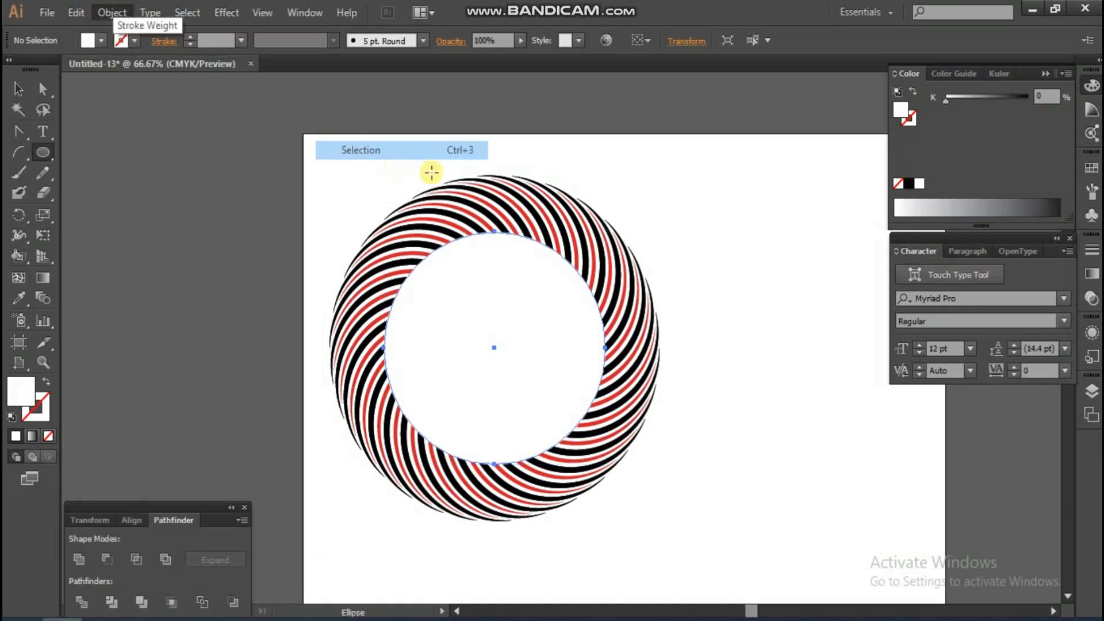
- Group all the red and black stripes, and show the hidden white circle again
{"action": "key", "text": "ctrl+a"}
{"action": "right_click", "coordinate": [519, 291]}
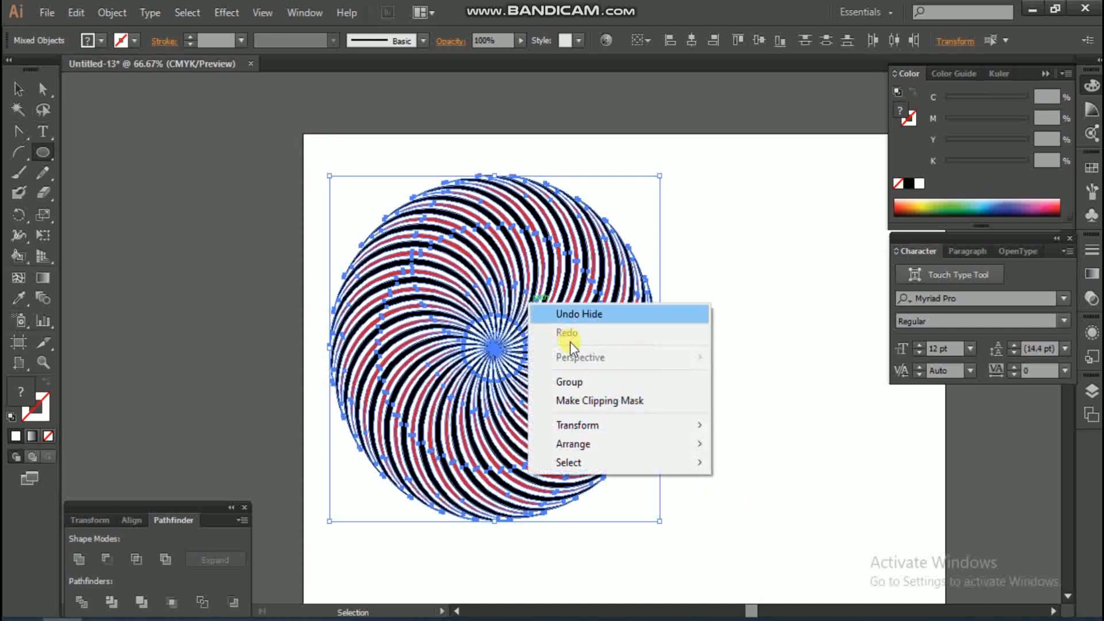
{"action": "left_click", "coordinate": [571, 381]}
{"action": "left_click", "coordinate": [220, 205]}
{"action": "key", "text": "ctrl+alt+3"}
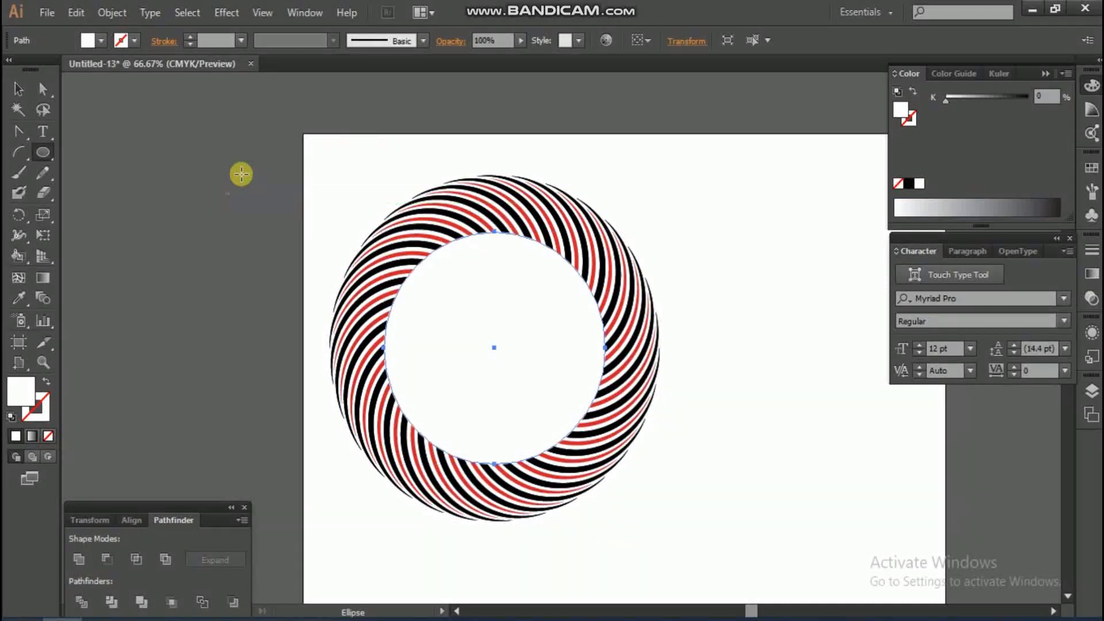
- Align the stripe group and the white circle to each other's horizontal and vertical centres
{"action": "left_click", "coordinate": [18, 89]}
{"action": "key", "text": "ctrl+a"}
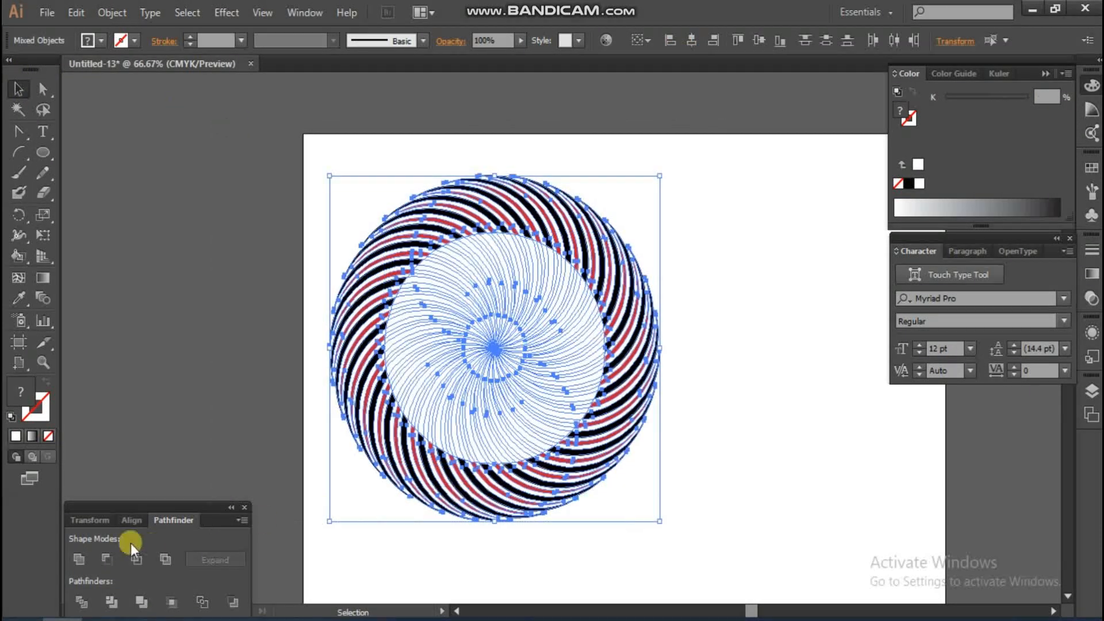
{"action": "left_click", "coordinate": [129, 521]}
{"action": "left_click", "coordinate": [114, 551]}
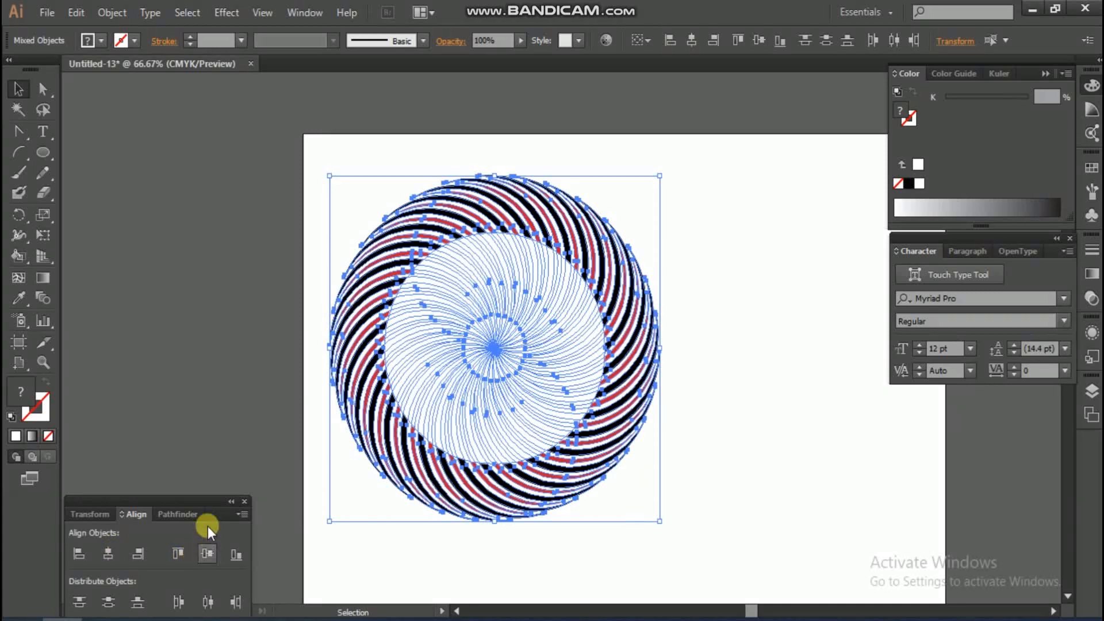
{"action": "key", "text": "ctrl+shift+a"}
- Divide the stripes with the white circle using Pathfinder, and ungroup the resulting pieces
{"action": "key", "text": "ctrl+a"}
{"action": "left_click", "coordinate": [175, 513]}
{"action": "left_click", "coordinate": [82, 602]}
{"action": "right_click", "coordinate": [412, 305]}
{"action": "left_click", "coordinate": [458, 404]}
- Select all the red ring pieces with the Magic Wand and group them
{"action": "left_click", "coordinate": [15, 109]}
{"action": "left_click", "coordinate": [163, 158]}
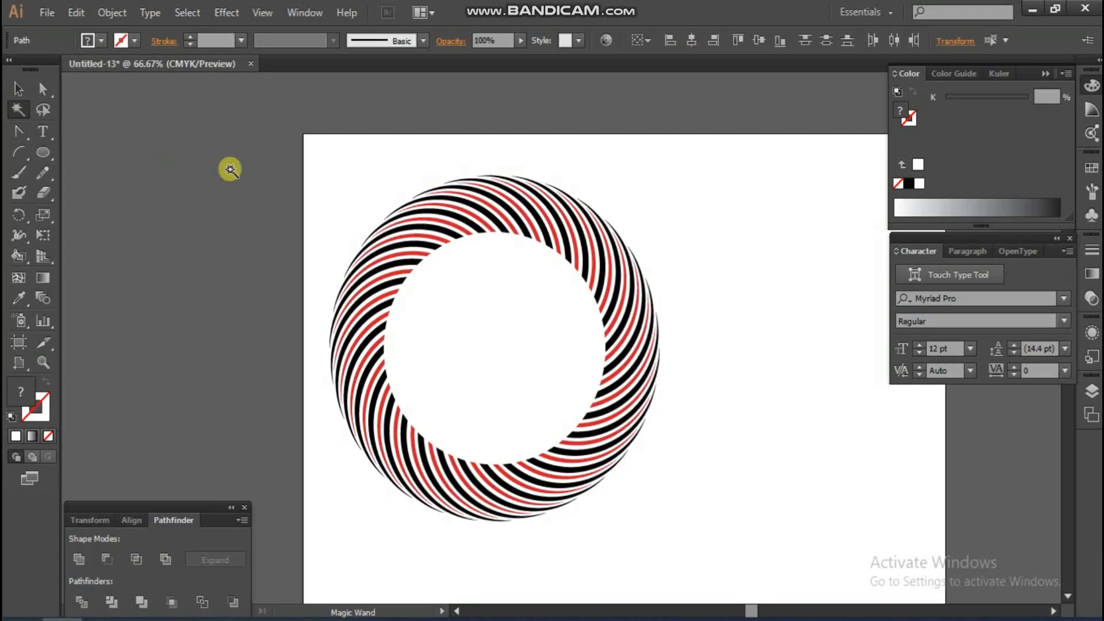
{"action": "left_click", "coordinate": [381, 232]}
{"action": "right_click", "coordinate": [233, 264]}
{"action": "left_click", "coordinate": [296, 346]}
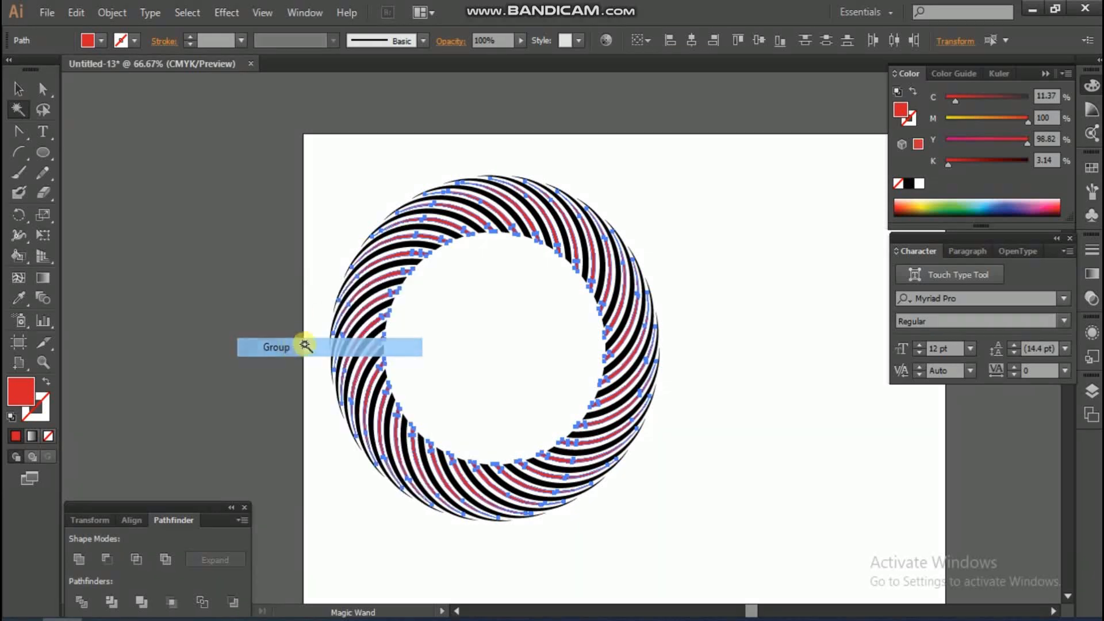
- Select all the black ring pieces with the Magic Wand and group them
{"action": "left_click", "coordinate": [382, 202]}
{"action": "key", "text": "ctrl+space"}
{"action": "left_click_drag", "start_coordinate": [374, 191], "coordinate": [440, 265]}
{"action": "left_click", "coordinate": [423, 294]}
{"action": "right_click", "coordinate": [424, 305]}
{"action": "left_click", "coordinate": [471, 381]}
{"action": "key", "text": "ctrl+minus"}
{"action": "key", "text": "ctrl+minus"}
- Cut the grouped red and black ring stripes, and clear all the leftover white pieces using the Magic Wand
{"action": "left_click", "coordinate": [425, 202]}
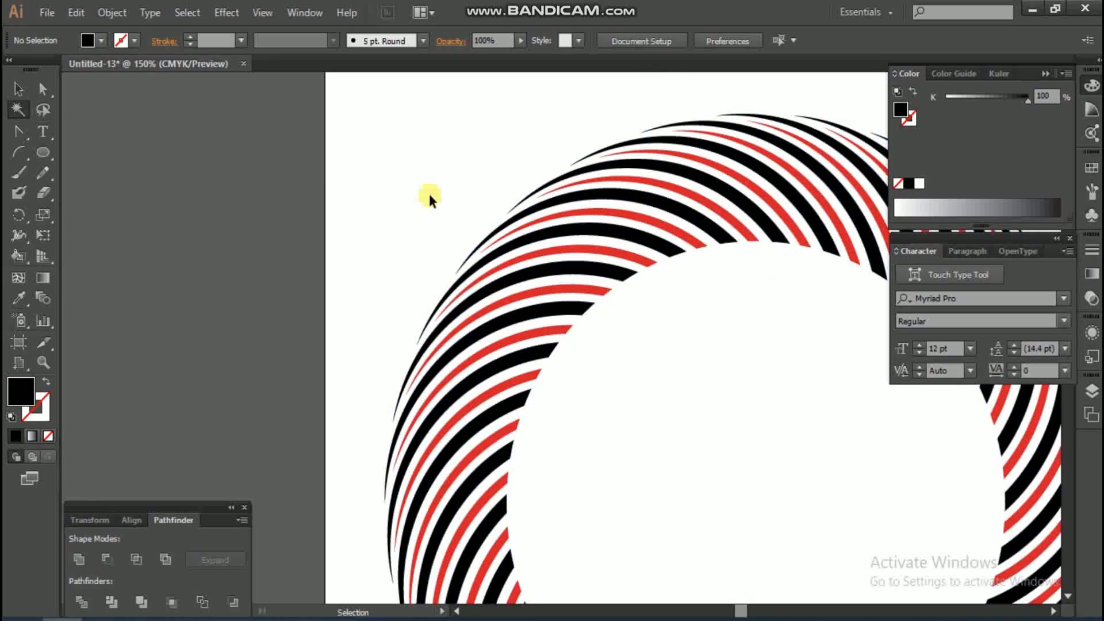
{"action": "left_click_drag", "start_coordinate": [495, 248], "coordinate": [495, 247]}
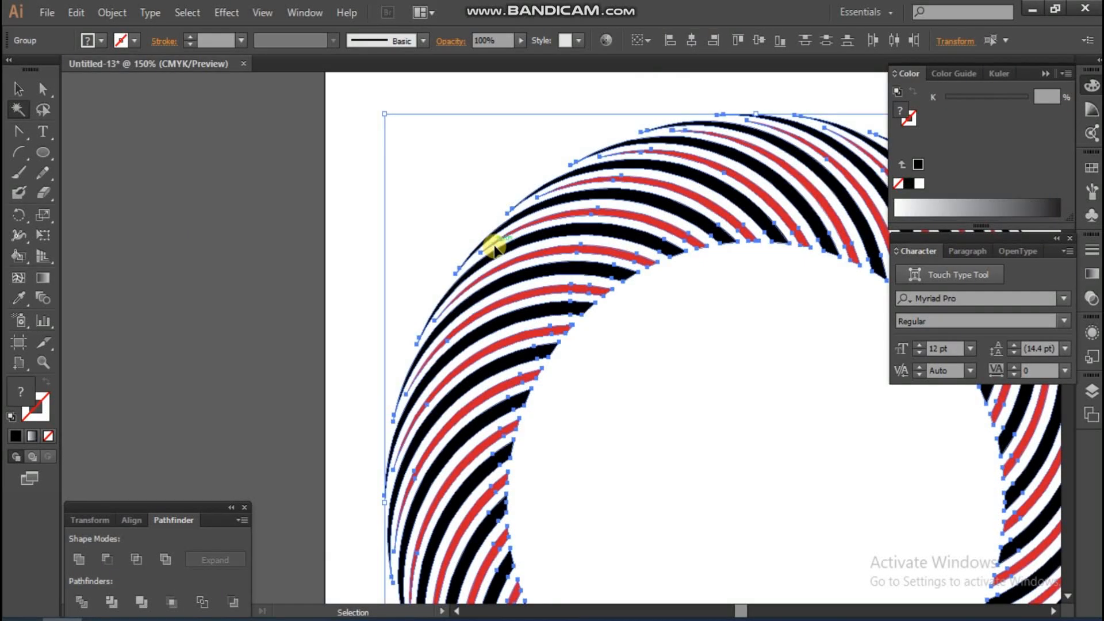
{"action": "key", "text": "Delete"}
{"action": "left_click", "coordinate": [498, 251]}
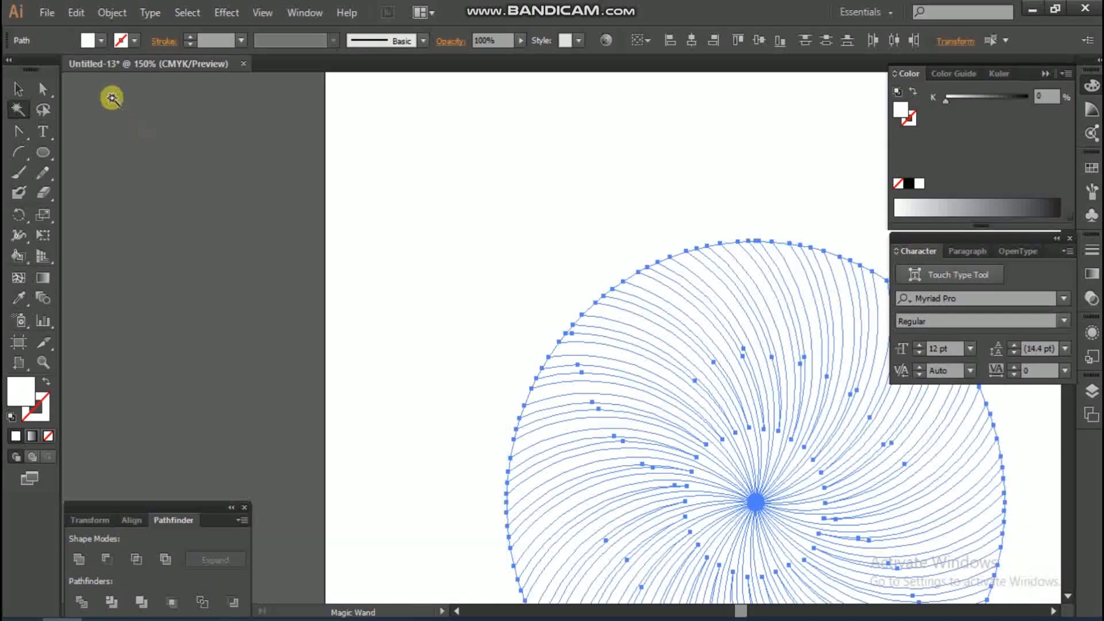
{"action": "left_click", "coordinate": [76, 13]}
{"action": "left_click", "coordinate": [123, 205]}
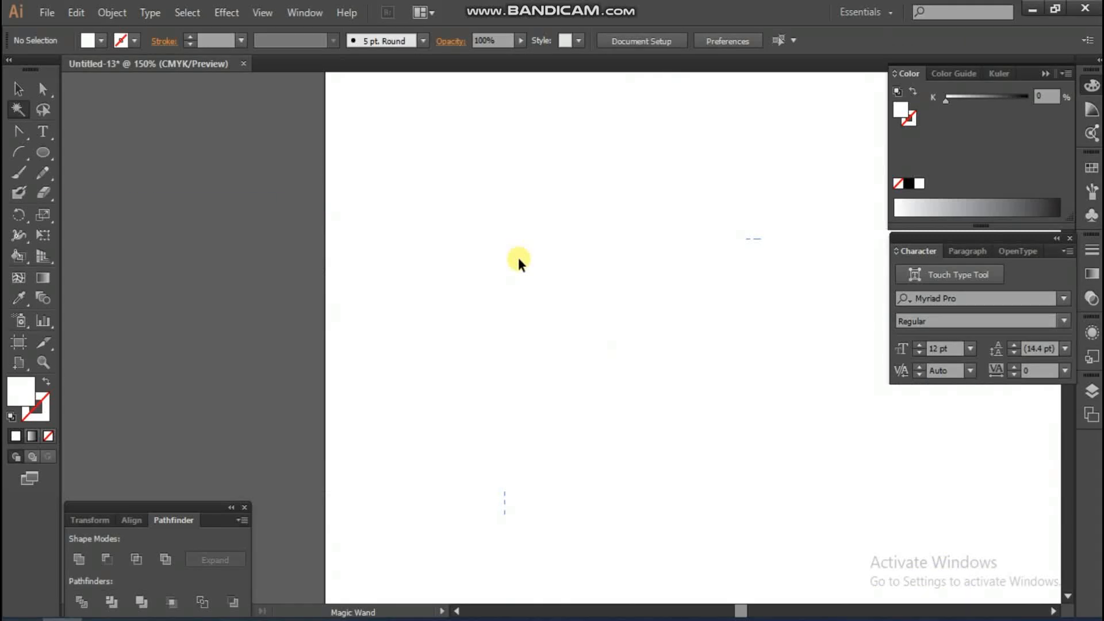
- Paste the striped ring back in front, and move it right, closer to the middle of the artboard
{"action": "key", "text": "ctrl+f"}
{"action": "key", "text": "ctrl+minus"}
{"action": "key", "text": "ctrl+minus"}
{"action": "key", "text": "ctrl+minus"}
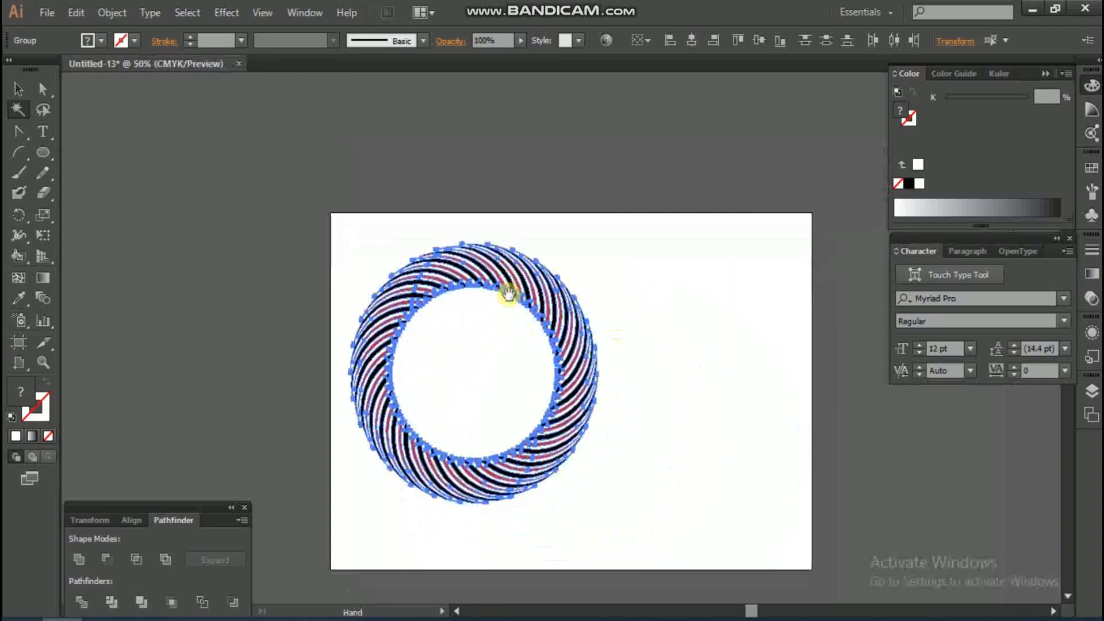
{"action": "left_click", "coordinate": [18, 89]}
{"action": "left_click_drag", "start_coordinate": [456, 246], "coordinate": [513, 247]}
{"action": "left_click", "coordinate": [422, 219]}
{"action": "key", "text": "ctrl+a"}
{"action": "key", "text": "ctrl+space"}
{"action": "left_click_drag", "start_coordinate": [345, 143], "coordinate": [787, 417]}
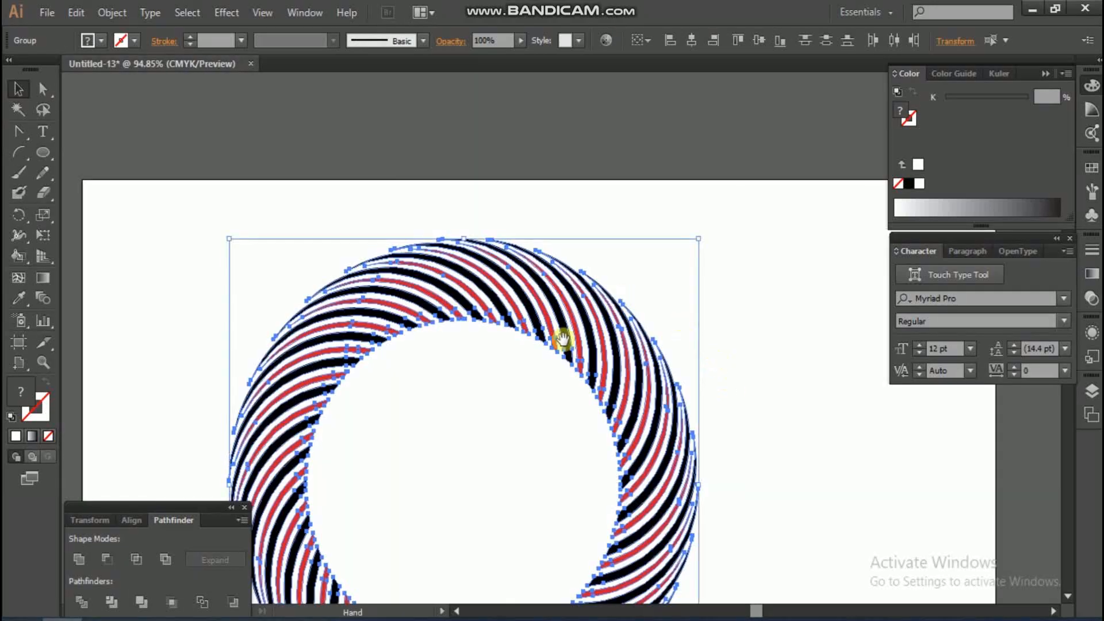
{"action": "left_click_drag", "start_coordinate": [596, 310], "coordinate": [582, 204]}
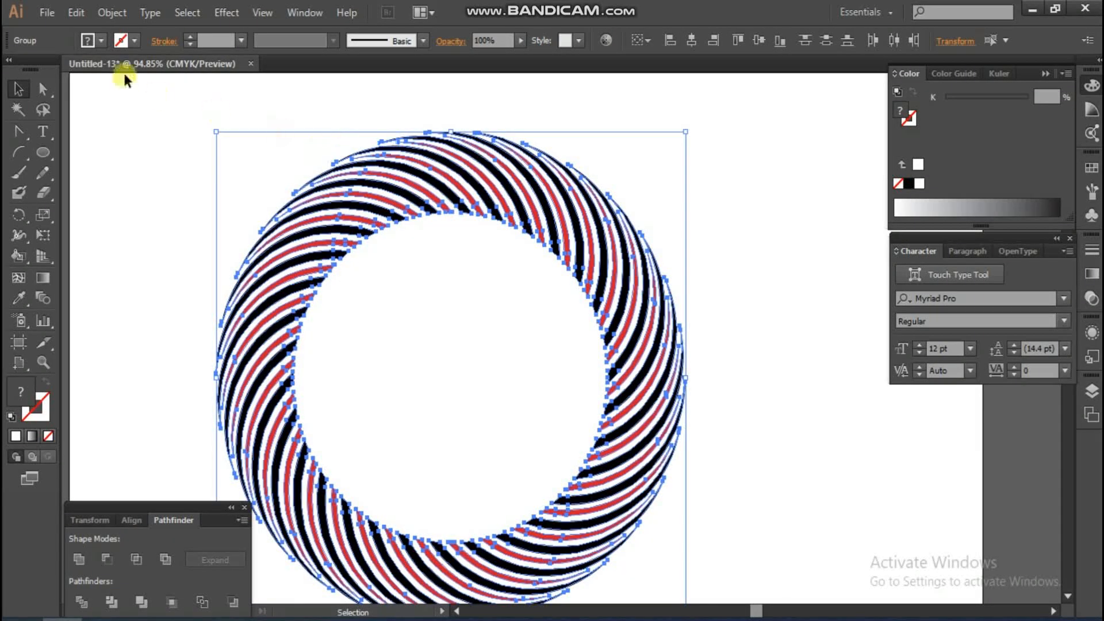
- Copy the ring, paste it in front, and scale the copy down about its centre to sit inside the original
{"action": "left_click", "coordinate": [76, 12]}
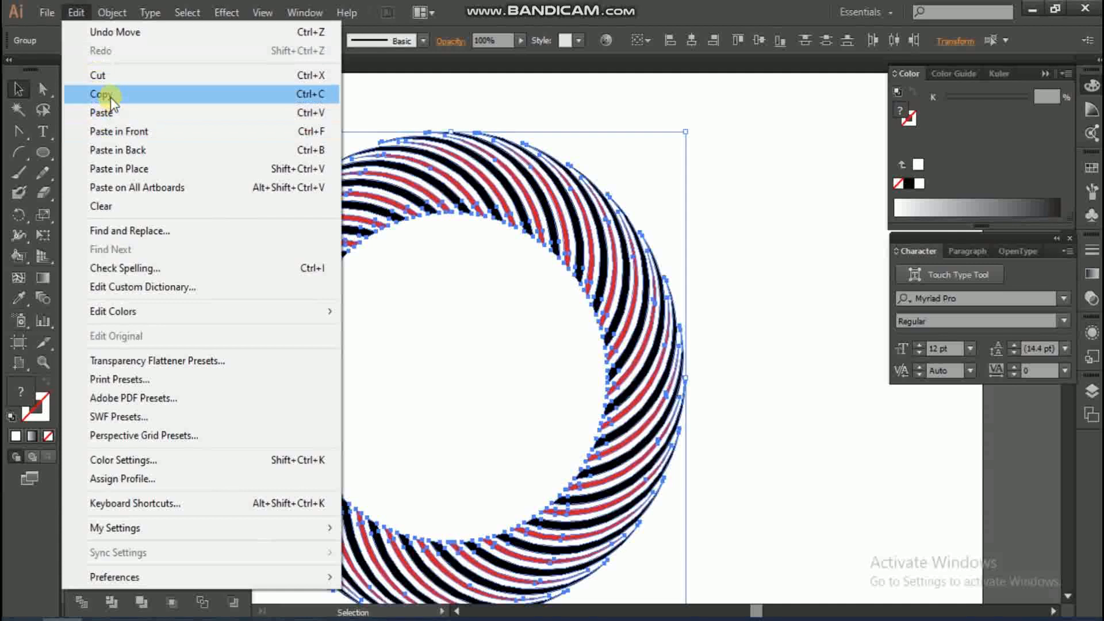
{"action": "left_click", "coordinate": [110, 98]}
{"action": "left_click", "coordinate": [76, 12]}
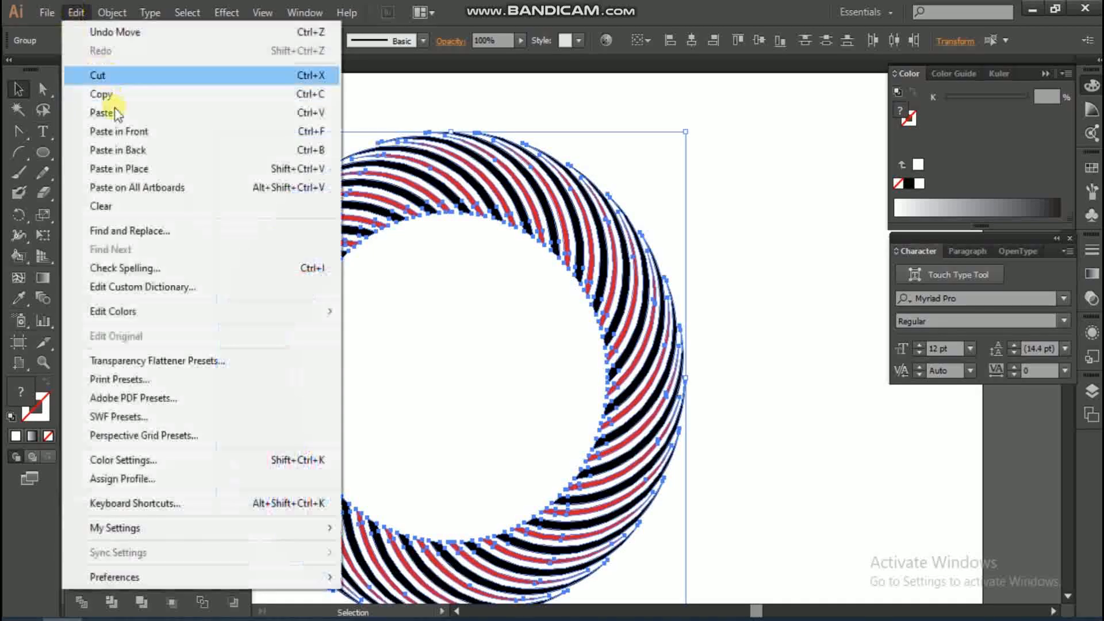
{"action": "left_click", "coordinate": [136, 138]}
{"action": "left_click_drag", "start_coordinate": [211, 129], "coordinate": [256, 214]}
{"action": "scroll", "coordinate": [592, 369], "scroll_direction": "up", "scroll_amount": 5}
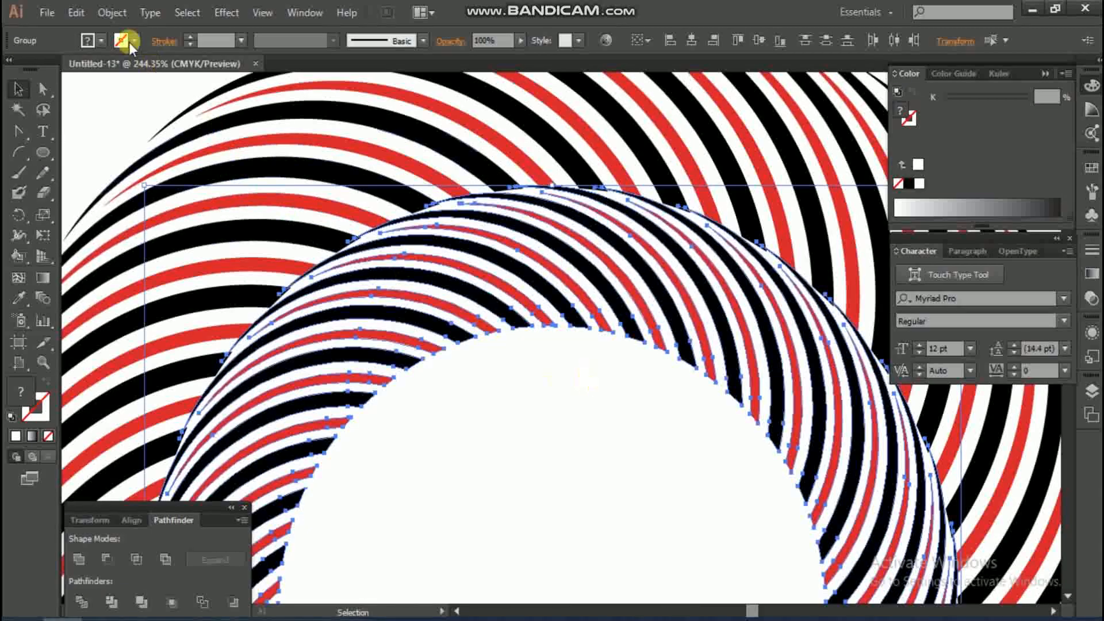
- Reflect the smaller inner ring across the vertical axis so its stripes swirl the opposite way
{"action": "double_click", "coordinate": [21, 220]}
{"action": "left_click", "coordinate": [966, 349]}
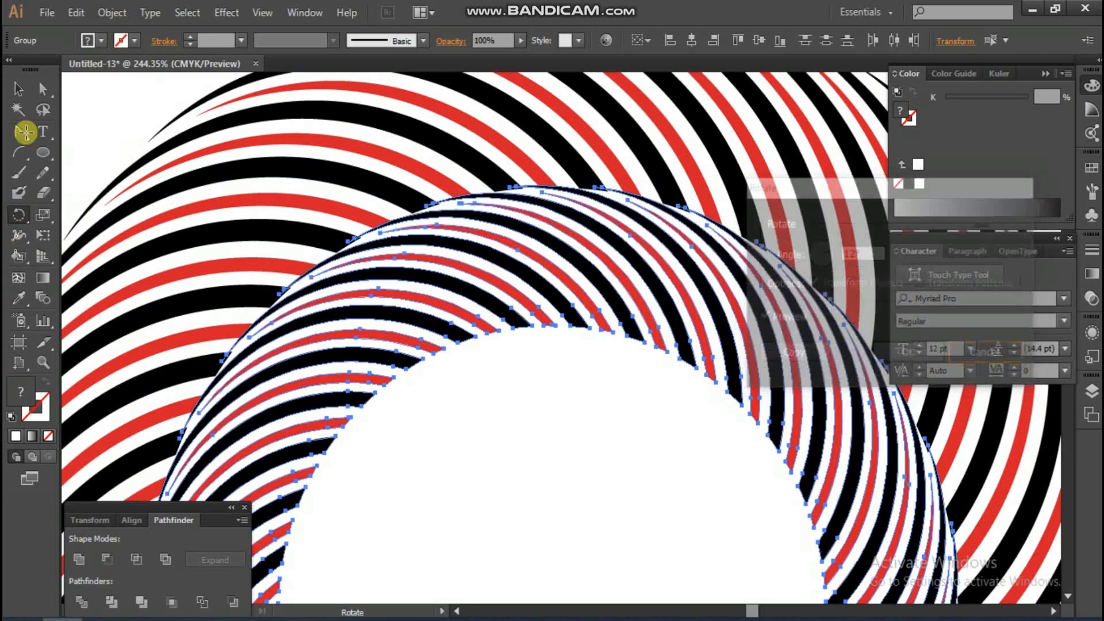
{"action": "left_click_drag", "start_coordinate": [23, 213], "coordinate": [58, 235]}
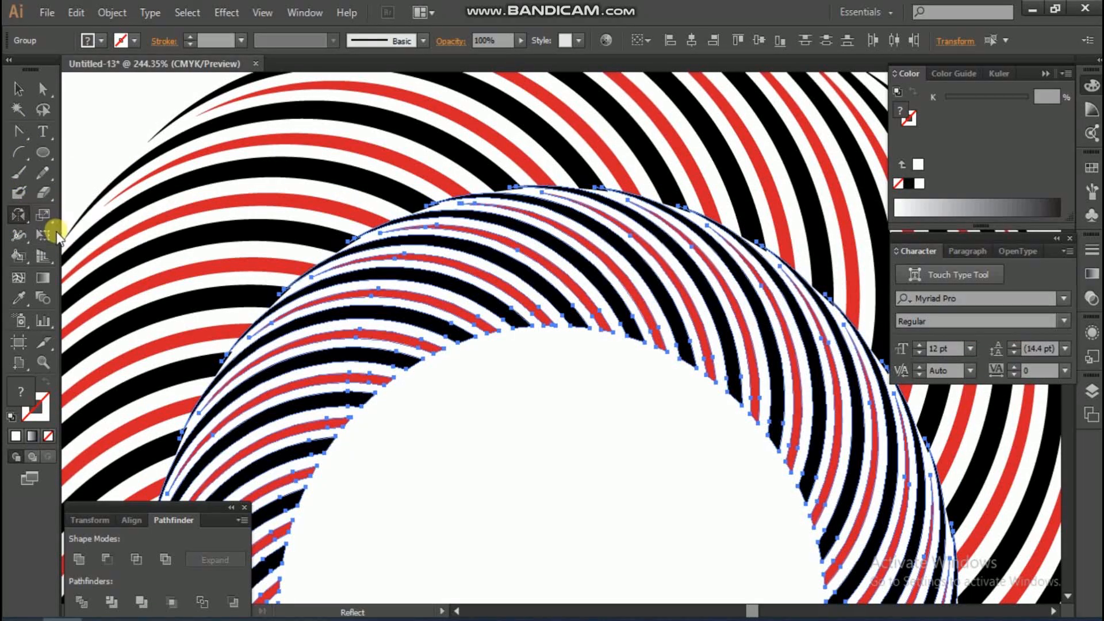
{"action": "double_click", "coordinate": [23, 215]}
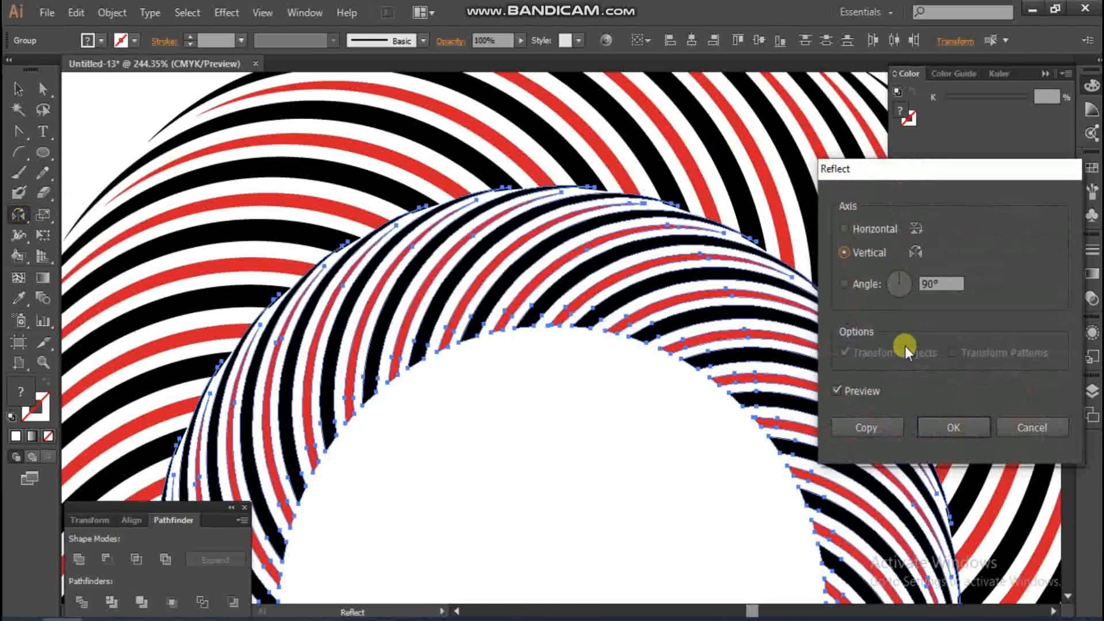
{"action": "left_click", "coordinate": [940, 432]}
{"action": "left_click", "coordinate": [585, 393], "text": "ctrl"}
{"action": "left_click", "coordinate": [585, 393], "text": "ctrl+alt"}
{"action": "left_click", "coordinate": [585, 393], "text": "ctrl+alt"}
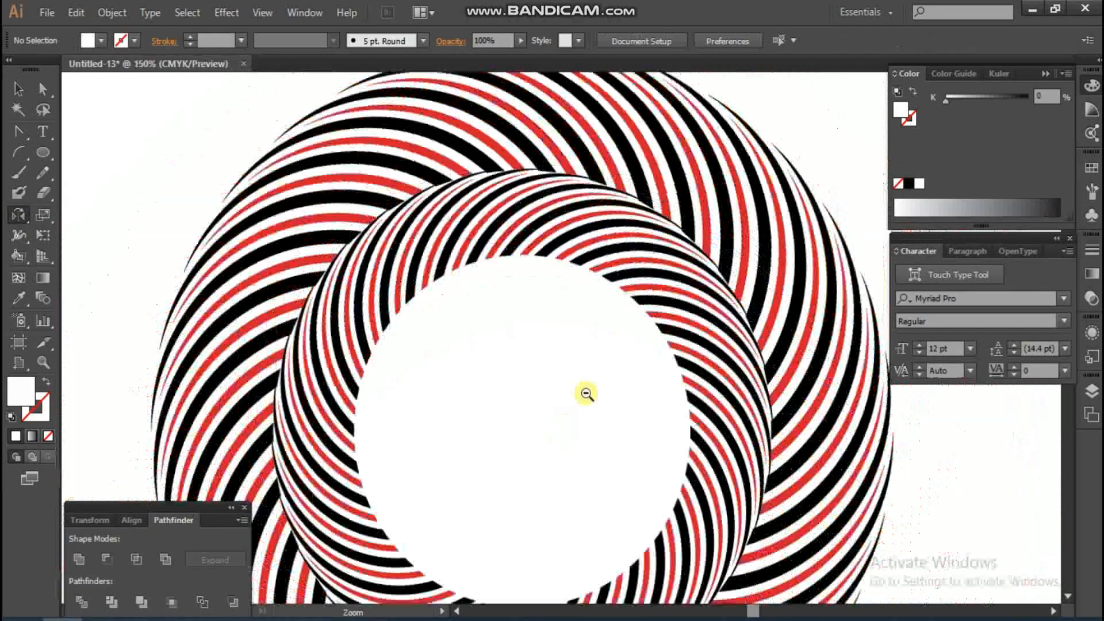
{"action": "left_click", "coordinate": [584, 394], "text": "ctrl+alt"}
{"action": "left_click", "coordinate": [585, 393], "text": "ctrl+alt"}
- Copy both rings, paste them in front, and scale the copy down about the centre to fit the hole
{"action": "left_click", "coordinate": [19, 89]}
{"action": "left_click_drag", "start_coordinate": [261, 136], "coordinate": [754, 501]}
{"action": "left_click", "coordinate": [111, 13]}
{"action": "left_click", "coordinate": [75, 13]}
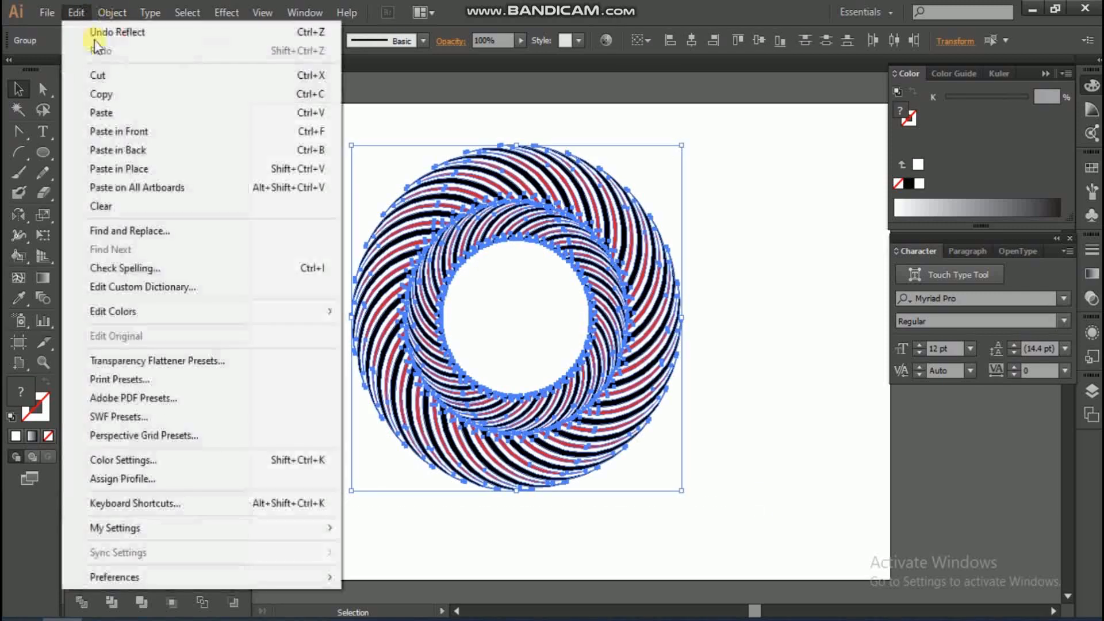
{"action": "left_click", "coordinate": [115, 94]}
{"action": "left_click", "coordinate": [74, 12]}
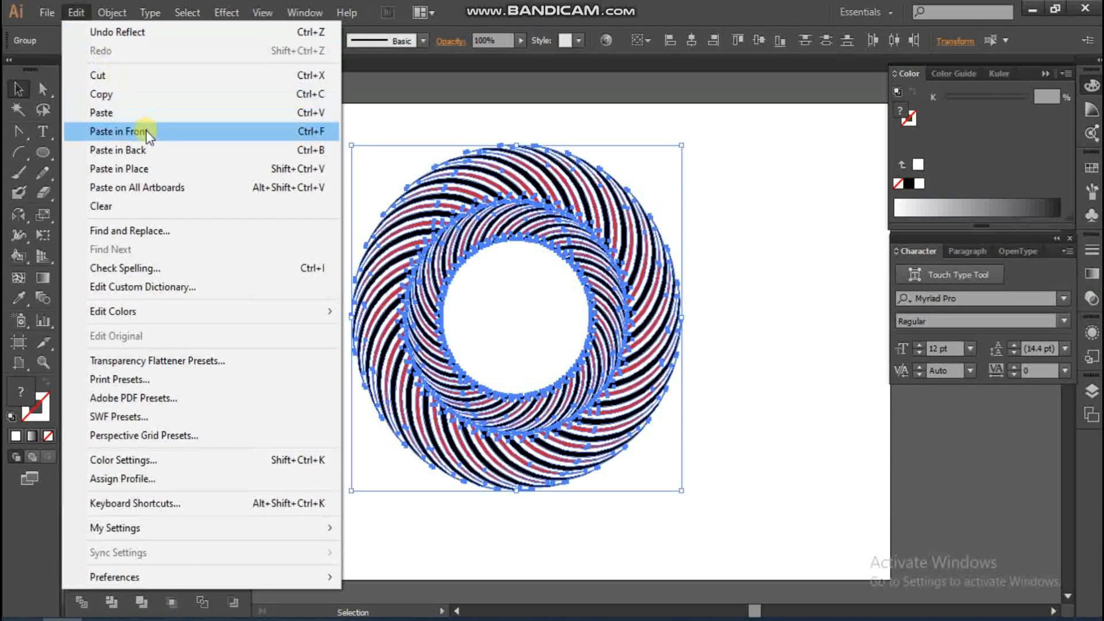
{"action": "left_click", "coordinate": [146, 131]}
{"action": "left_click_drag", "start_coordinate": [682, 146], "coordinate": [653, 235]}
{"action": "left_click", "coordinate": [707, 210]}
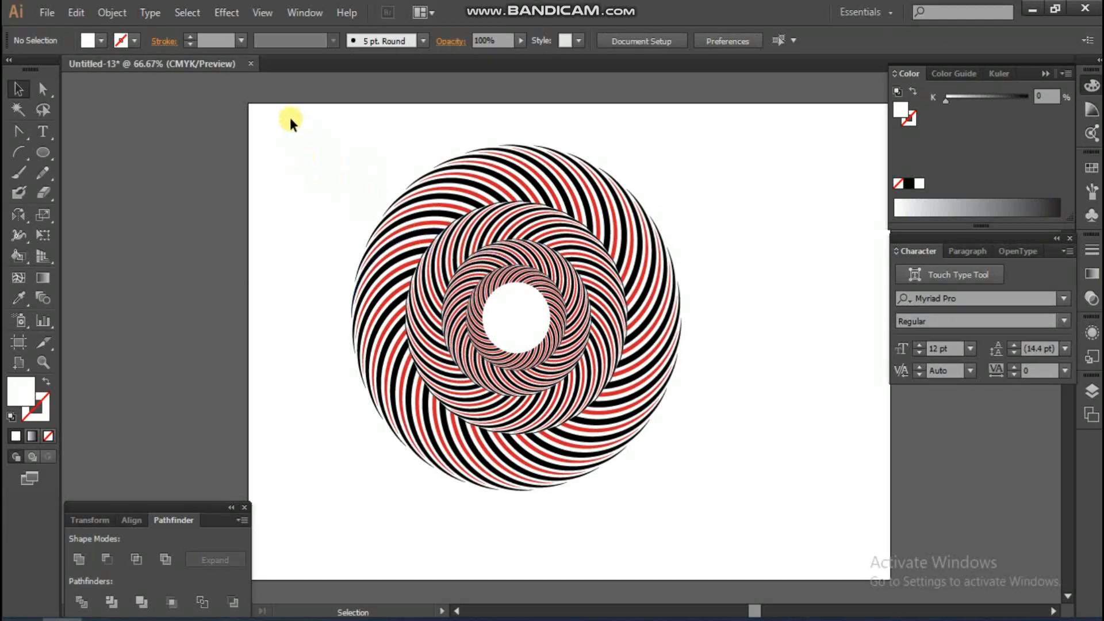
- Copy all four nested rings, paste them in front, and scale the copy down into the remaining centre hole
{"action": "left_click_drag", "start_coordinate": [247, 103], "coordinate": [769, 504]}
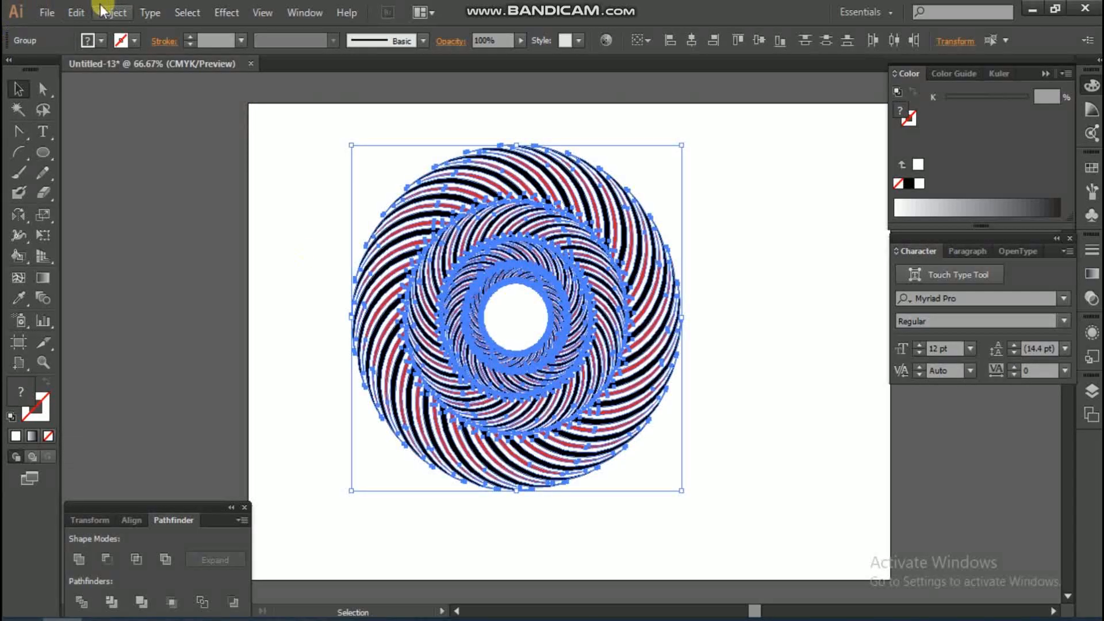
{"action": "left_click", "coordinate": [76, 12]}
{"action": "left_click", "coordinate": [101, 93]}
{"action": "left_click", "coordinate": [76, 12]}
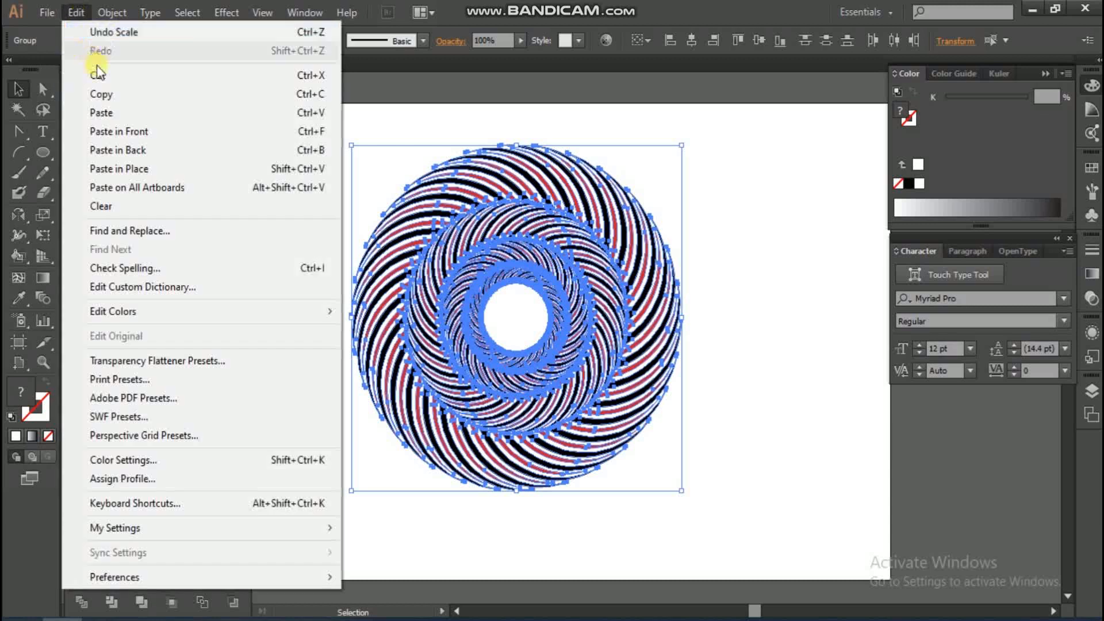
{"action": "left_click", "coordinate": [137, 132]}
{"action": "left_click_drag", "start_coordinate": [683, 150], "coordinate": [632, 290]}
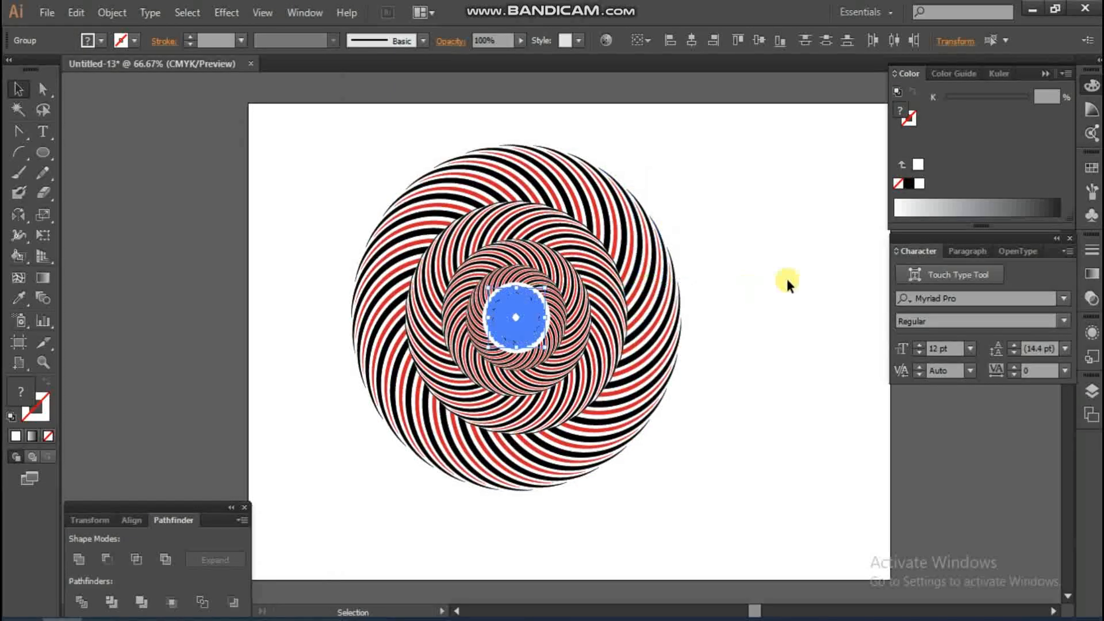
{"action": "left_click", "coordinate": [787, 283]}
- Enlarge the newest ring copy at the centre about its middle to close the white gap around it
{"action": "scroll", "coordinate": [456, 283], "scroll_direction": "up", "scroll_amount": 6}
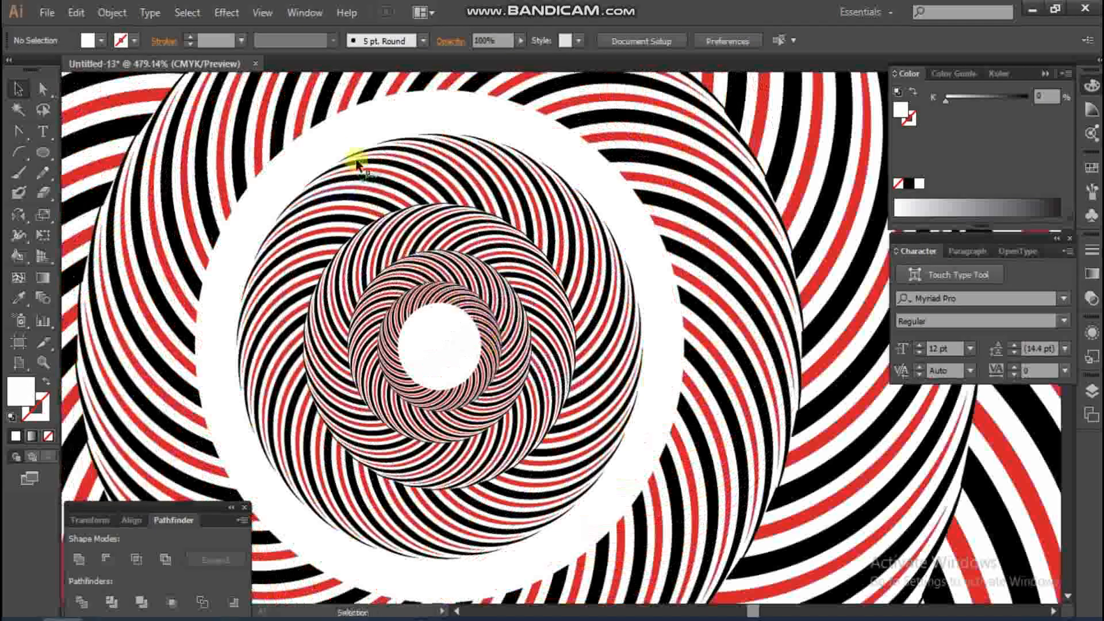
{"action": "left_click", "coordinate": [551, 360]}
{"action": "left_click_drag", "start_coordinate": [644, 350], "coordinate": [685, 376]}
{"action": "left_click", "coordinate": [630, 283], "text": "ctrl+alt"}
{"action": "left_click", "coordinate": [630, 283], "text": "ctrl+alt"}
{"action": "left_click", "coordinate": [631, 284], "text": "ctrl+alt"}
{"action": "left_click", "coordinate": [631, 283], "text": "ctrl+alt"}
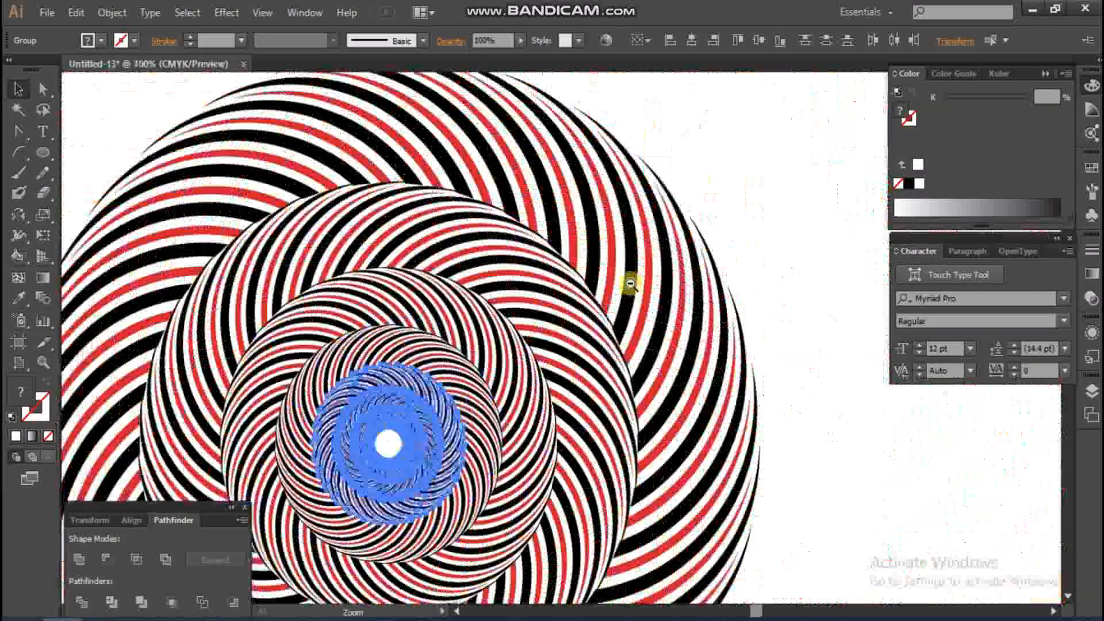
{"action": "left_click", "coordinate": [630, 283], "text": "ctrl+alt"}
{"action": "left_click", "coordinate": [728, 350]}
- Fill the red stripes of the innermost ring with black
{"action": "left_click", "coordinate": [594, 369], "text": "ctrl+alt"}
{"action": "left_click", "coordinate": [594, 369], "text": "ctrl+alt"}
{"action": "left_click_drag", "start_coordinate": [506, 294], "coordinate": [434, 419]}
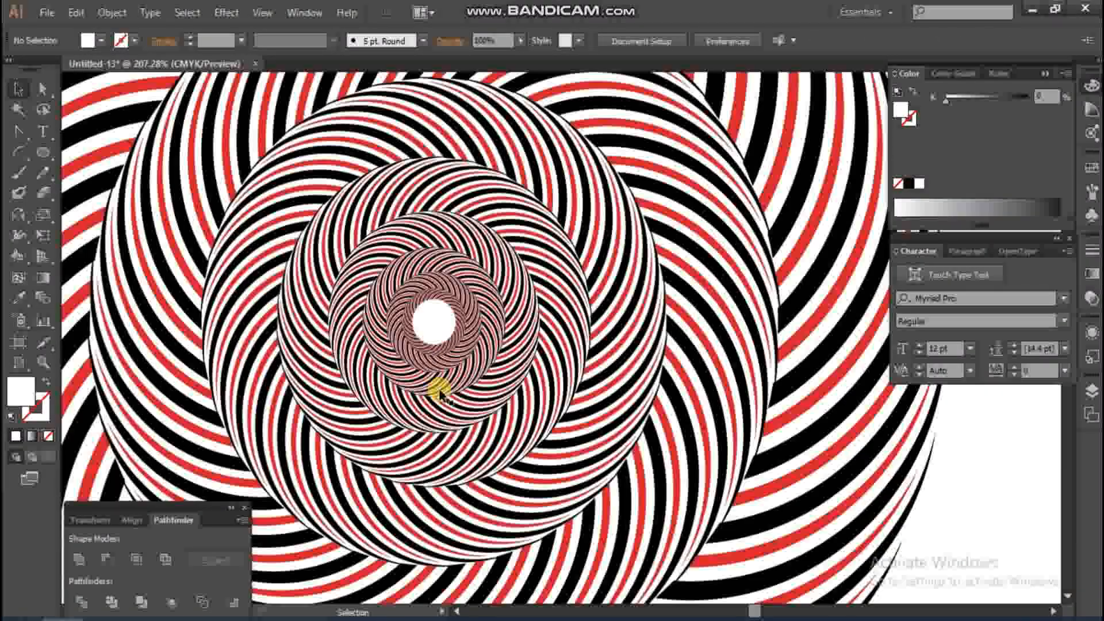
{"action": "left_click_drag", "start_coordinate": [437, 296], "coordinate": [423, 300]}
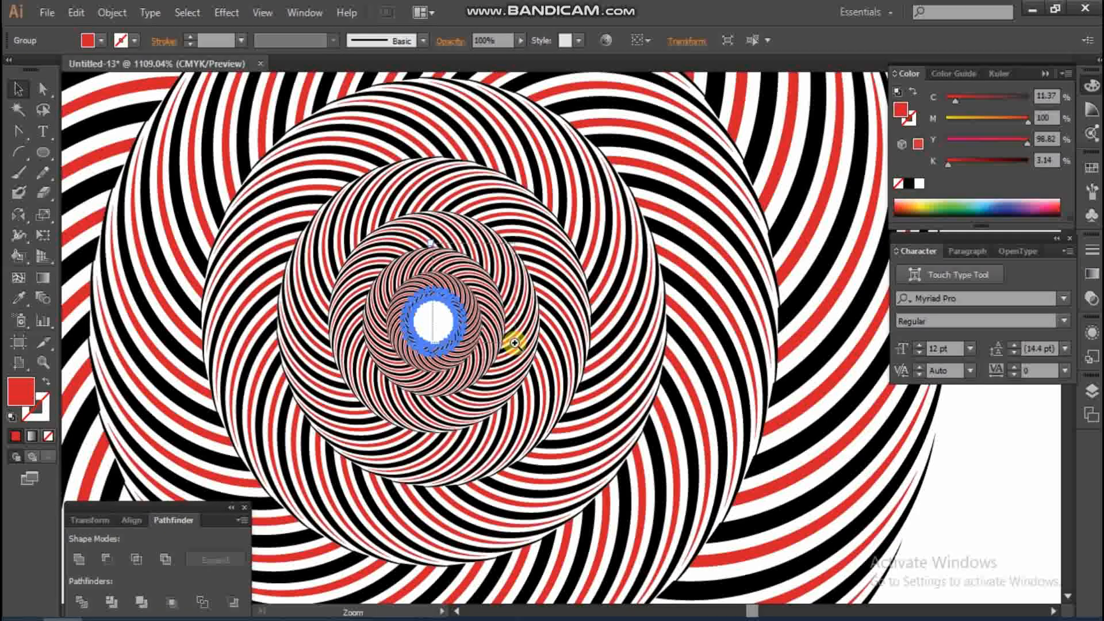
{"action": "left_click", "coordinate": [909, 184]}
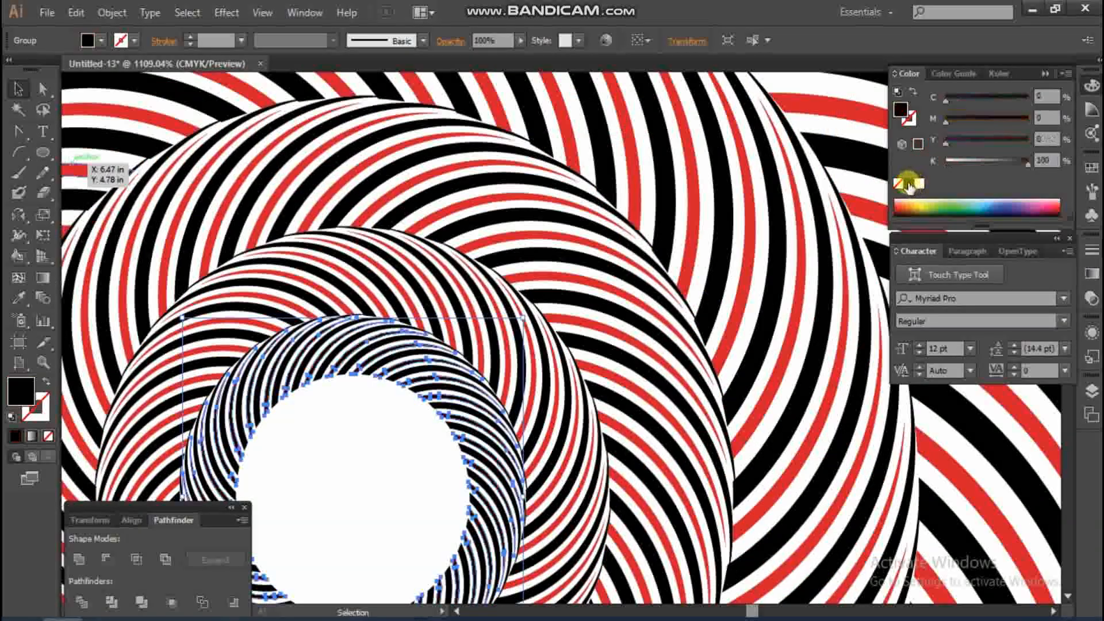
{"action": "left_click", "coordinate": [378, 453]}
- Try covering the innermost ring with a black circle drawn from its centre
{"action": "left_click", "coordinate": [576, 335], "text": "ctrl+alt"}
{"action": "left_click", "coordinate": [576, 335], "text": "ctrl+alt"}
{"action": "left_click", "coordinate": [577, 335], "text": "ctrl+alt"}
{"action": "left_click", "coordinate": [577, 335], "text": "ctrl+alt"}
{"action": "left_click", "coordinate": [578, 335], "text": "ctrl+alt"}
{"action": "left_click", "coordinate": [627, 322], "text": "ctrl+alt"}
{"action": "left_click", "coordinate": [626, 322], "text": "ctrl+alt"}
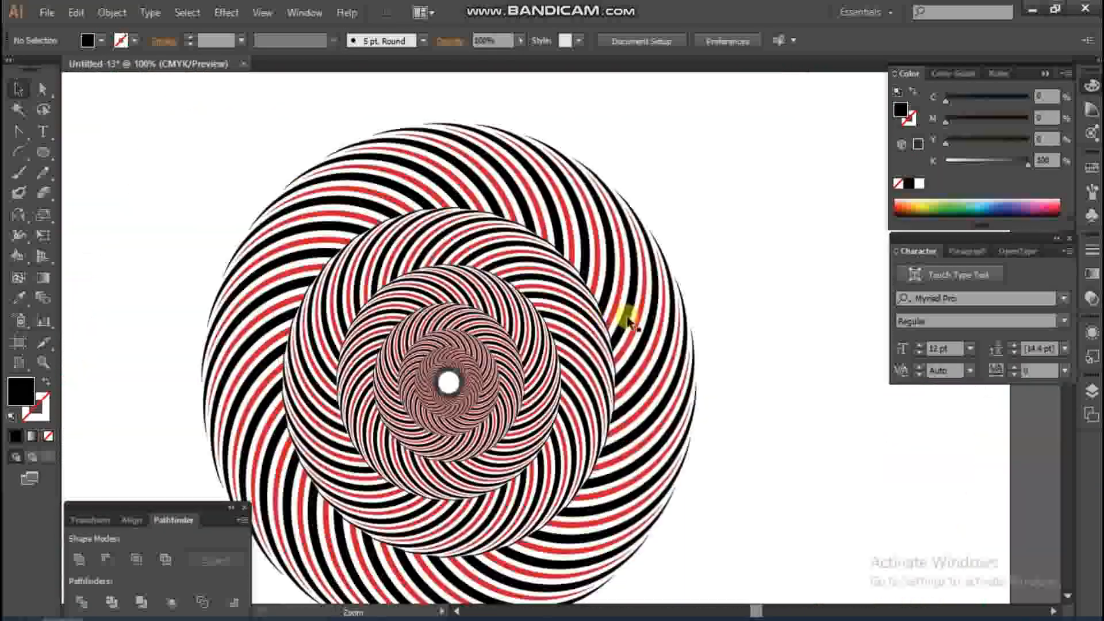
{"action": "left_click_drag", "start_coordinate": [445, 324], "coordinate": [506, 406]}
{"action": "left_click", "coordinate": [539, 510]}
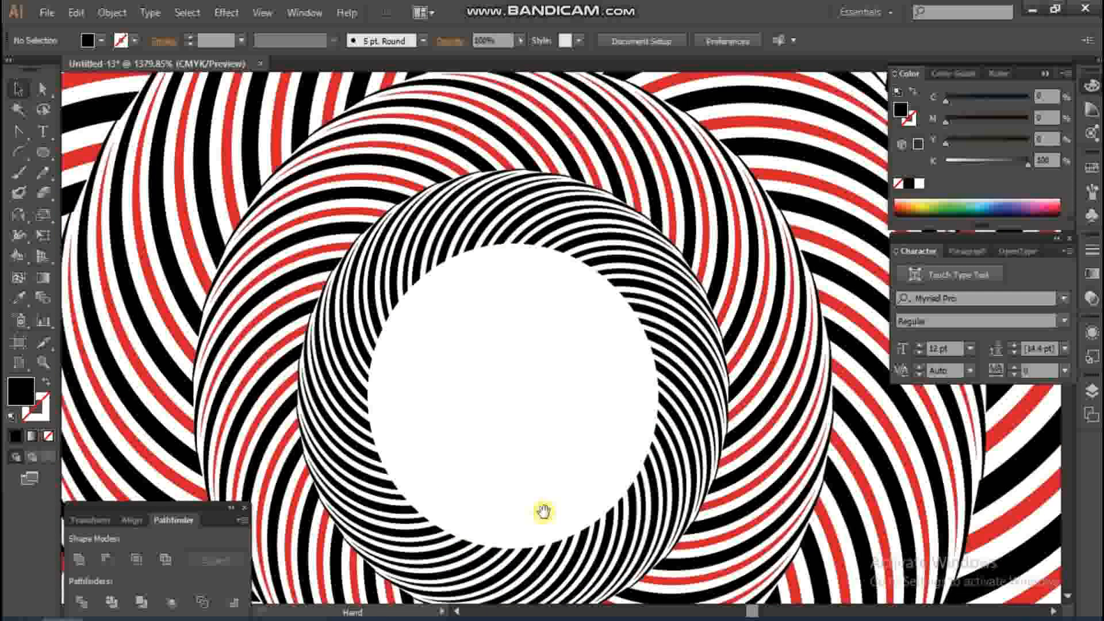
{"action": "left_click", "coordinate": [43, 152]}
{"action": "left_click", "coordinate": [585, 440]}
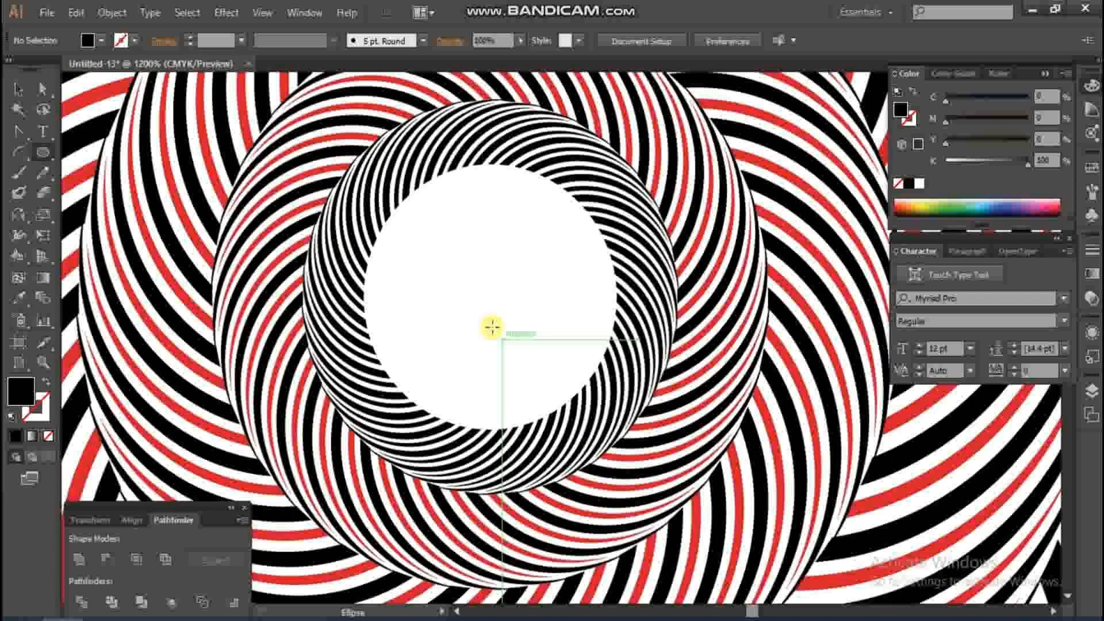
{"action": "left_click_drag", "start_coordinate": [488, 296], "coordinate": [602, 495]}
{"action": "key", "text": "alt+space"}
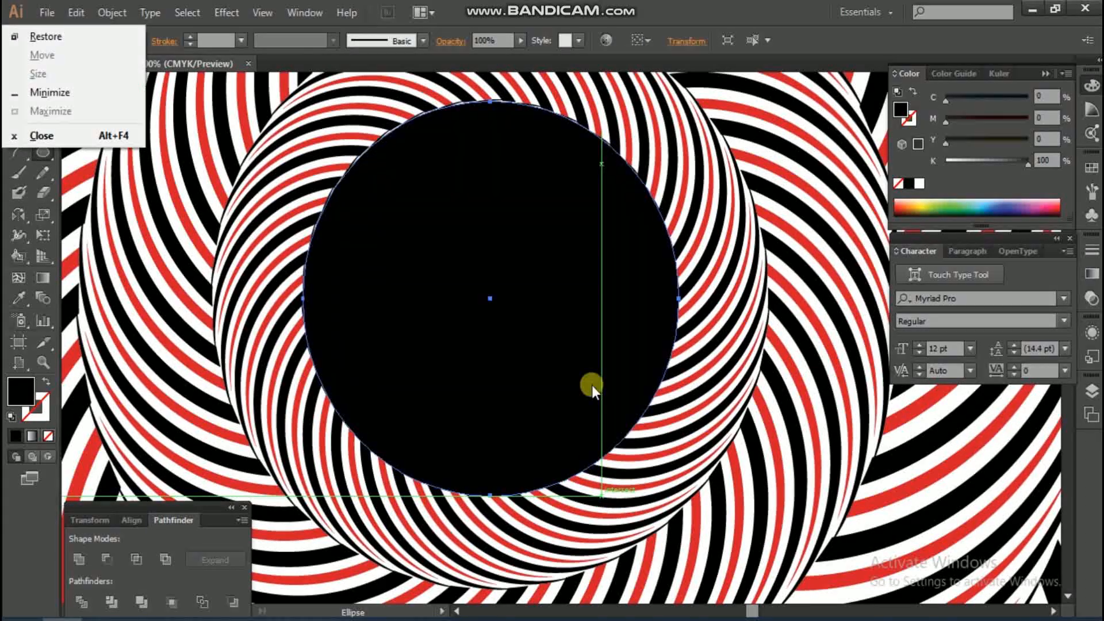
{"action": "scroll", "coordinate": [591, 385], "scroll_direction": "down", "scroll_amount": 8}
{"action": "left_click", "coordinate": [972, 441], "text": "ctrl"}
{"action": "key", "text": "ctrl+z"}
- Delete the black and red stripe groups of the two innermost rings
{"action": "scroll", "coordinate": [463, 195], "scroll_direction": "up", "scroll_amount": 8}
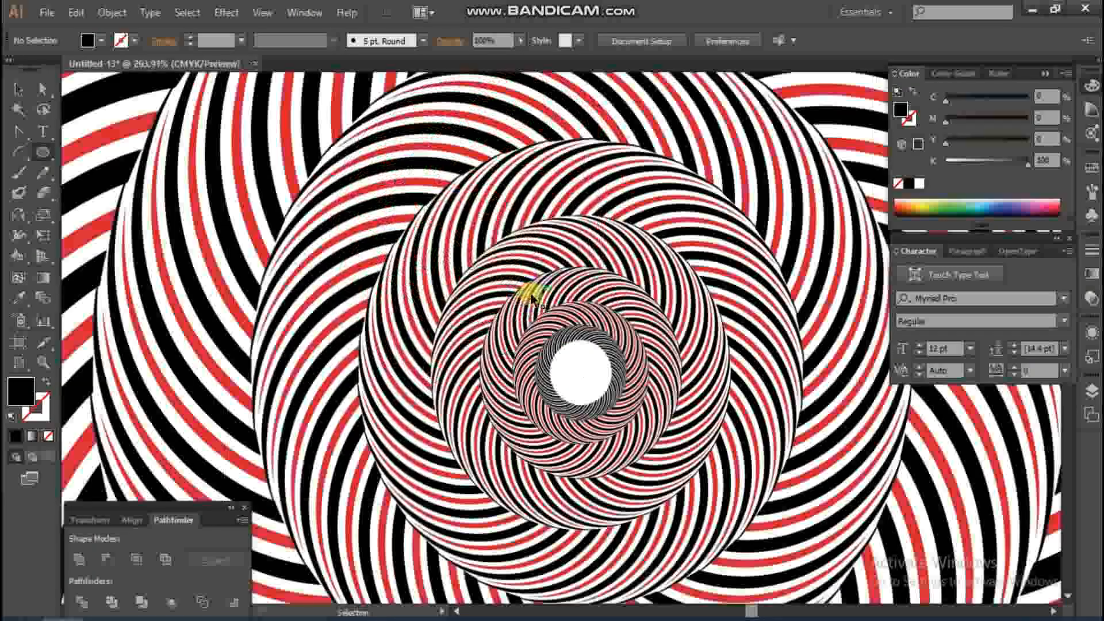
{"action": "left_click", "coordinate": [565, 327], "text": "ctrl"}
{"action": "key", "text": "Delete"}
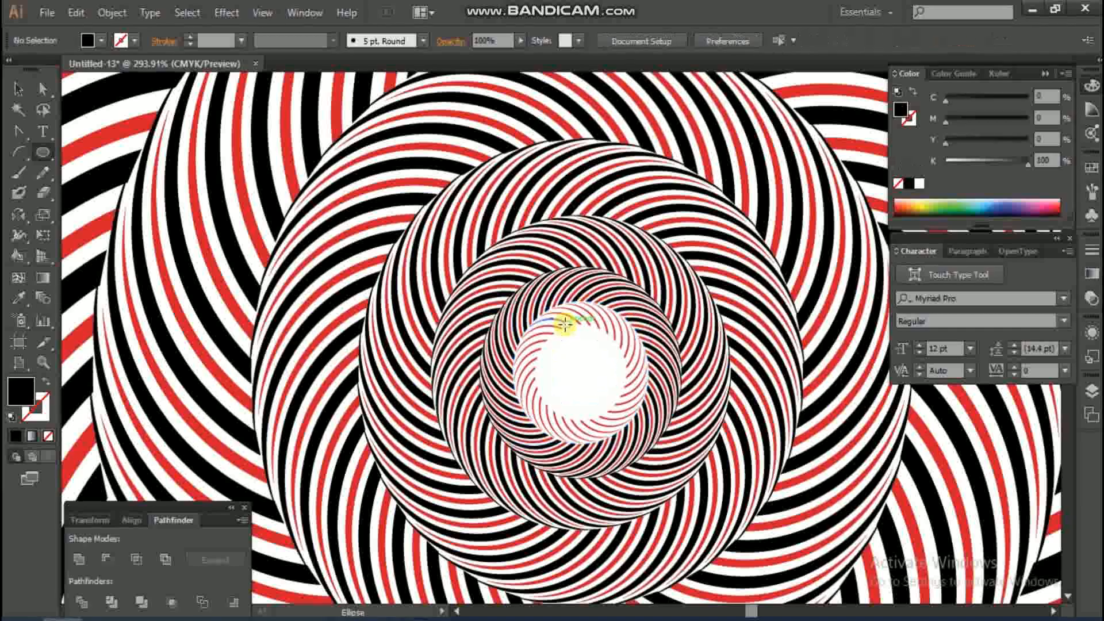
{"action": "scroll", "coordinate": [468, 276], "scroll_direction": "down", "scroll_amount": 8}
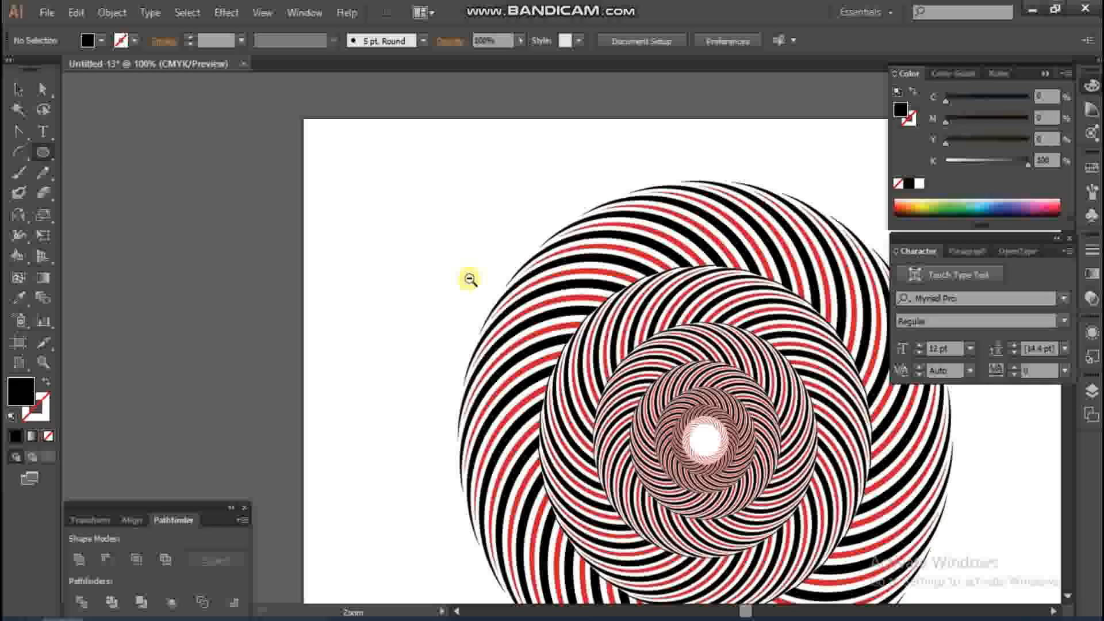
{"action": "left_click_drag", "start_coordinate": [475, 269], "coordinate": [241, 141]}
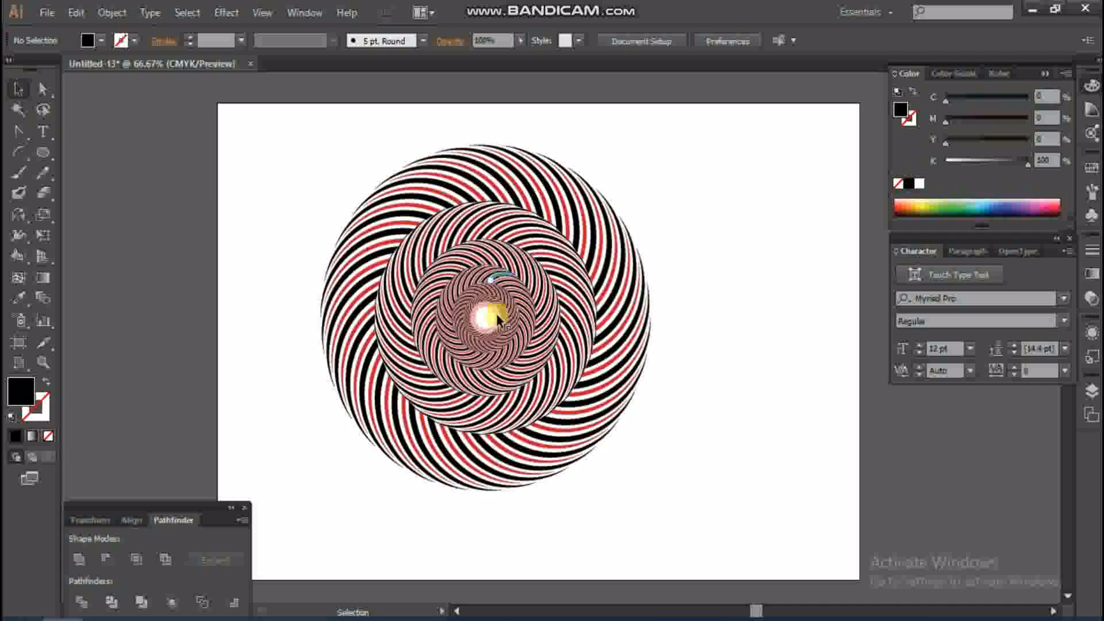
{"action": "left_click", "coordinate": [495, 316]}
{"action": "key", "text": "Delete"}
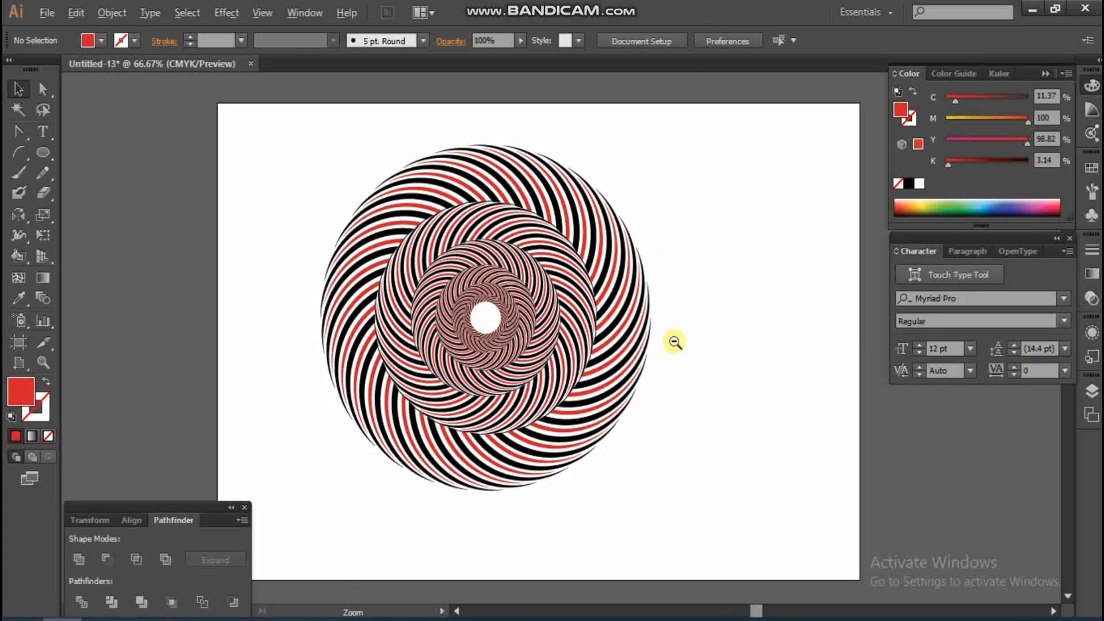
- Select the whole nested ring design, scale it down, and move it to the left side of the artboard
{"action": "left_click", "coordinate": [674, 342], "text": "ctrl+alt"}
{"action": "left_click", "coordinate": [459, 337]}
{"action": "left_click_drag", "start_coordinate": [459, 338], "coordinate": [429, 340]}
{"action": "left_click", "coordinate": [547, 390]}
{"action": "left_click_drag", "start_coordinate": [272, 225], "coordinate": [572, 440]}
{"action": "left_click_drag", "start_coordinate": [570, 391], "coordinate": [560, 367]}
{"action": "left_click_drag", "start_coordinate": [669, 538], "coordinate": [171, 128]}
{"action": "left_click_drag", "start_coordinate": [597, 344], "coordinate": [511, 368]}
{"action": "left_click_drag", "start_coordinate": [451, 346], "coordinate": [347, 310]}
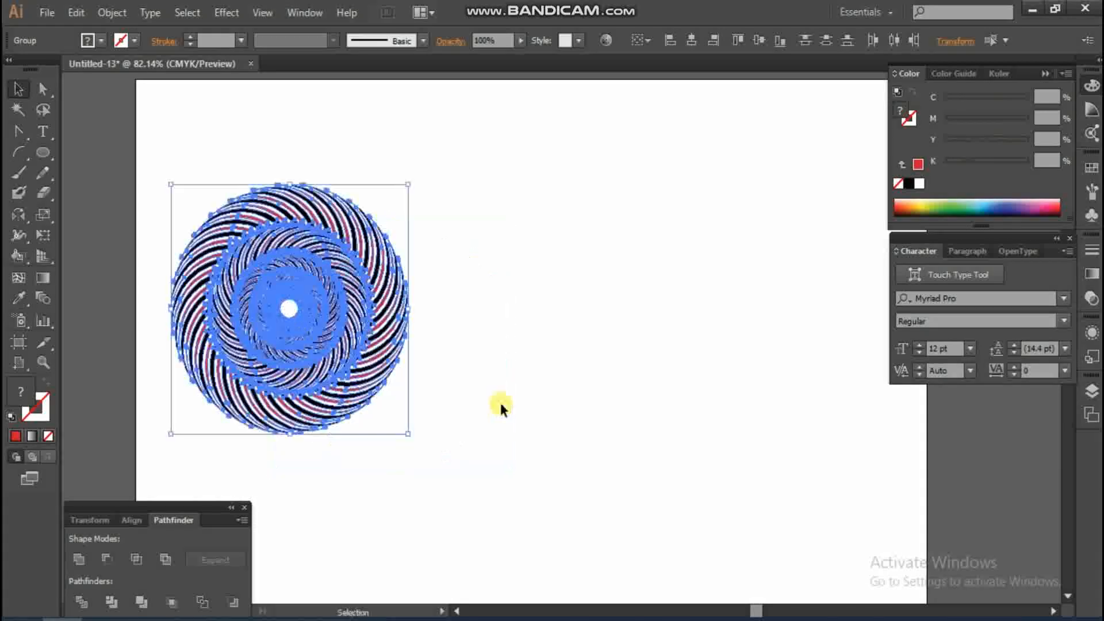
- Select the whole nested ring design and shift it slightly down and to the left on the artboard
{"action": "left_click", "coordinate": [551, 410]}
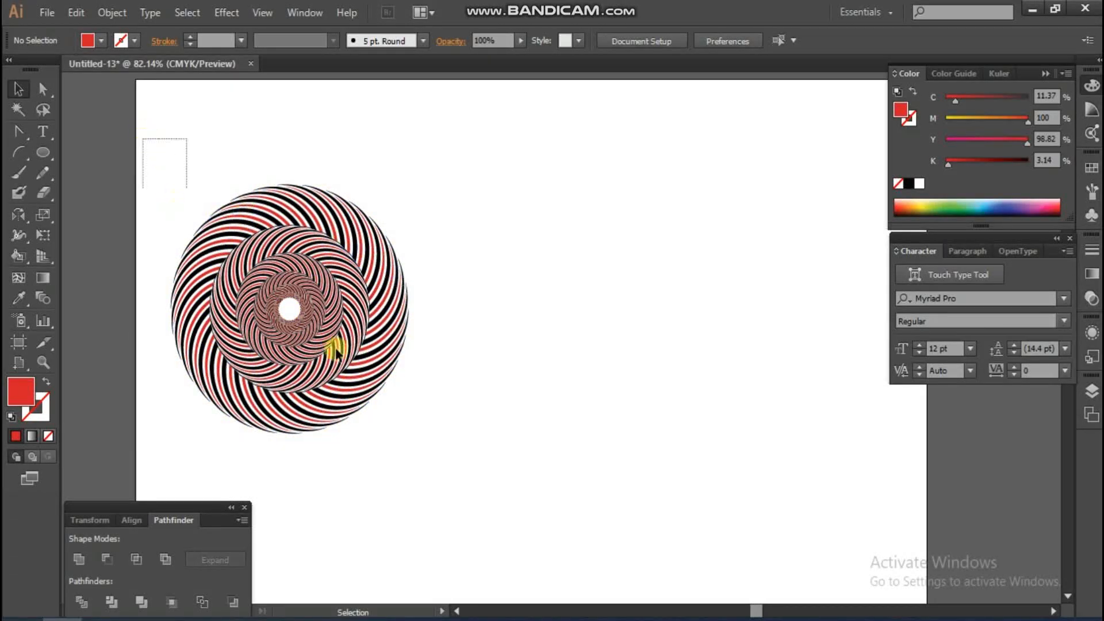
{"action": "left_click_drag", "start_coordinate": [336, 350], "coordinate": [468, 448]}
{"action": "left_click_drag", "start_coordinate": [386, 346], "coordinate": [380, 355]}
{"action": "left_click", "coordinate": [561, 418]}
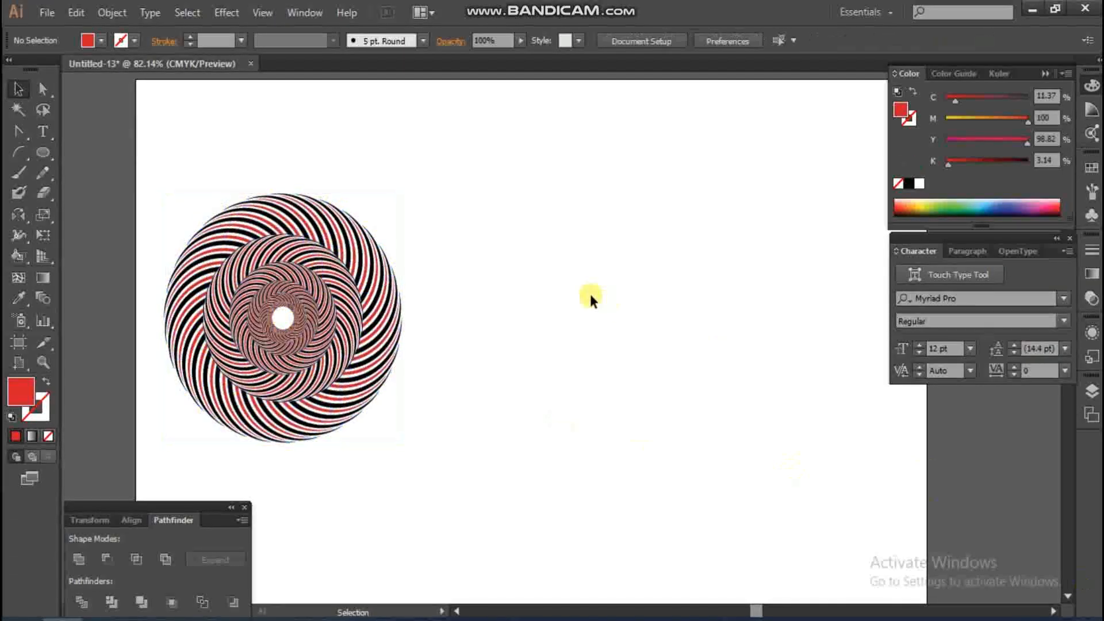
- Draw a red hexagon with the Polygon tool in the empty area beside the nested ring design
{"action": "left_click_drag", "start_coordinate": [49, 155], "coordinate": [109, 212]}
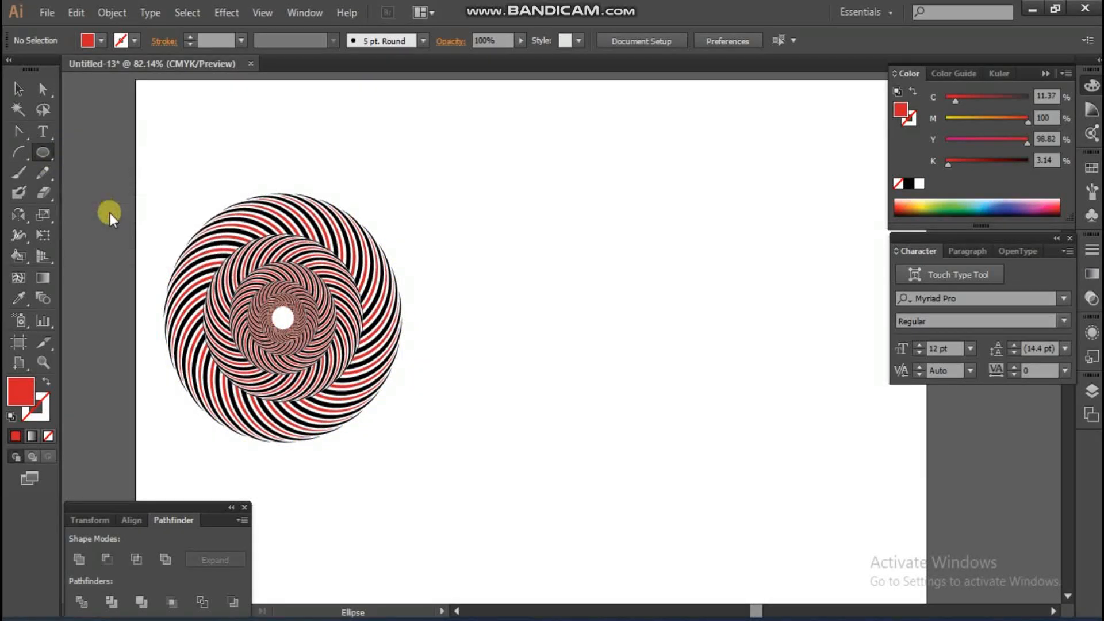
{"action": "left_click_drag", "start_coordinate": [568, 301], "coordinate": [598, 365]}
{"action": "key", "text": "ctrl+space"}
{"action": "left_click_drag", "start_coordinate": [497, 212], "coordinate": [616, 378]}
- Round the hexagon's upper-left and lower-left corners together, leaving the other corners sharp
{"action": "left_click", "coordinate": [40, 95]}
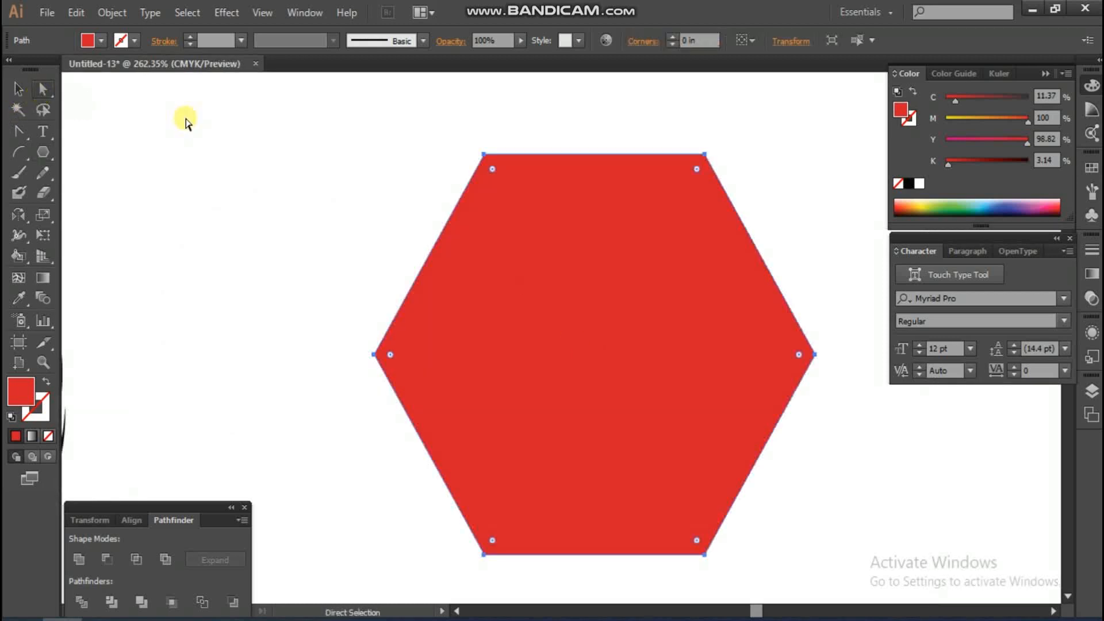
{"action": "left_click_drag", "start_coordinate": [519, 208], "coordinate": [519, 209]}
{"action": "left_click_drag", "start_coordinate": [451, 512], "coordinate": [512, 573]}
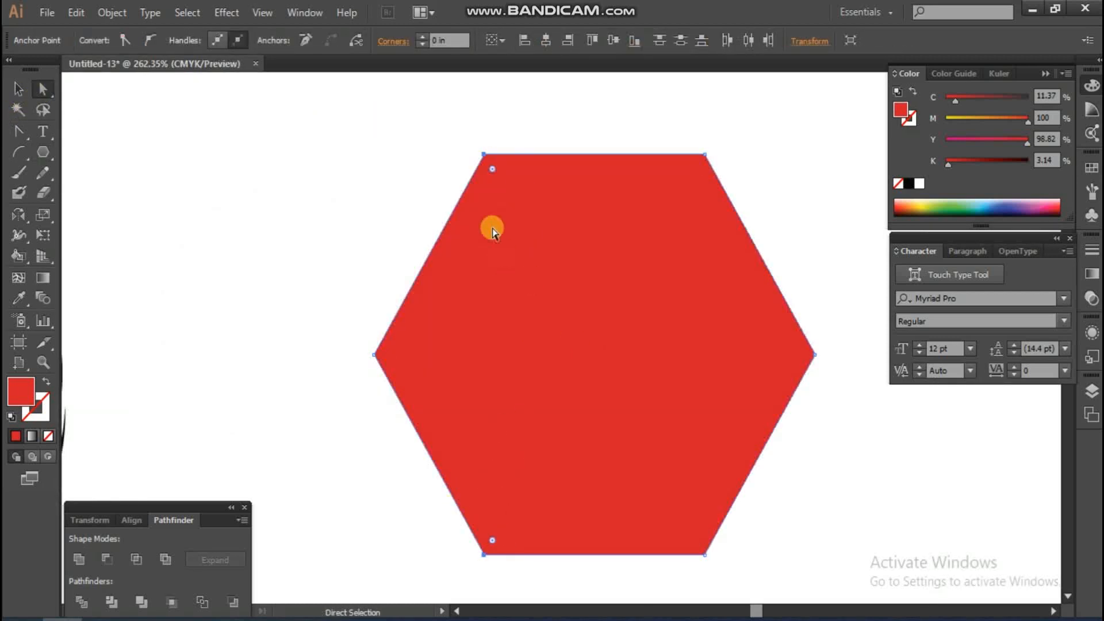
{"action": "left_click_drag", "start_coordinate": [494, 173], "coordinate": [500, 203]}
{"action": "left_click", "coordinate": [18, 88]}
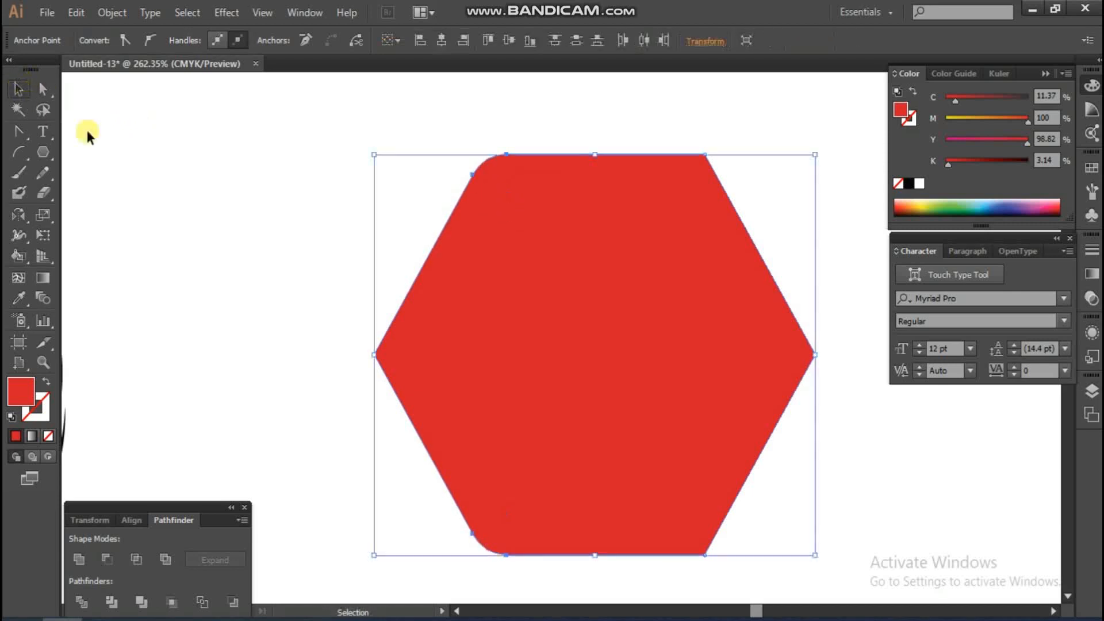
- Duplicate the hexagon slightly to the right, divide and ungroup the overlapping shapes, and delete all but the thin left chevron strip
{"action": "left_click_drag", "start_coordinate": [523, 379], "coordinate": [539, 384]}
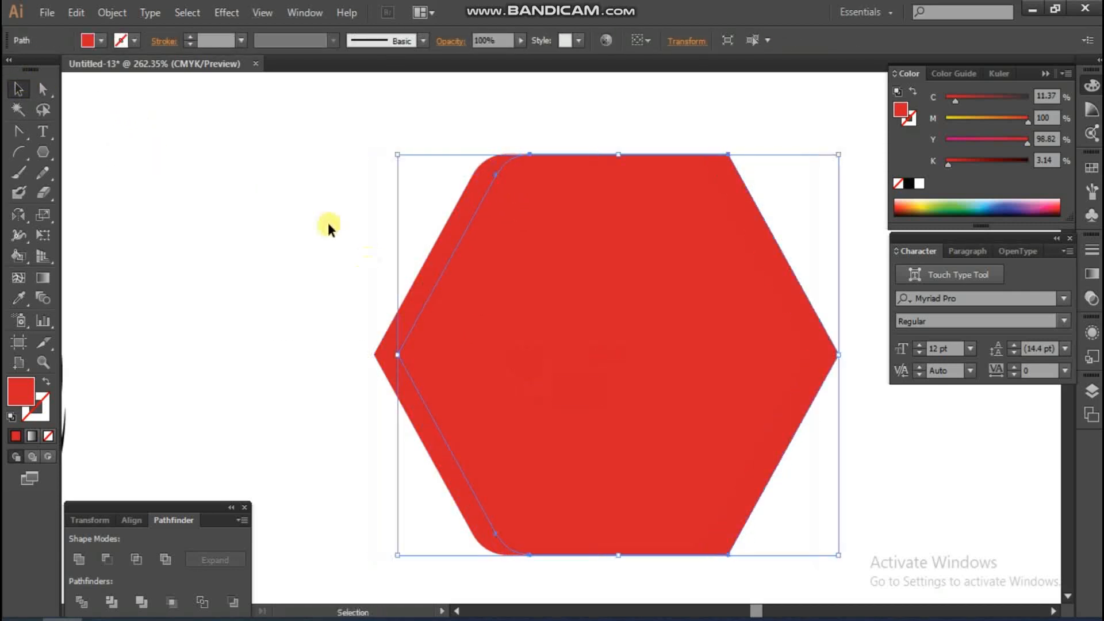
{"action": "left_click", "coordinate": [81, 601]}
{"action": "right_click", "coordinate": [554, 362]}
{"action": "left_click", "coordinate": [633, 456]}
{"action": "left_click_drag", "start_coordinate": [601, 112], "coordinate": [922, 587]}
{"action": "left_click", "coordinate": [76, 12]}
{"action": "left_click", "coordinate": [155, 206]}
- Rotate the red chevron strip clockwise until its tip points to the upper right
{"action": "left_click_drag", "start_coordinate": [291, 180], "coordinate": [592, 414]}
{"action": "key", "text": "ctrl+minus"}
{"action": "key", "text": "ctrl+minus"}
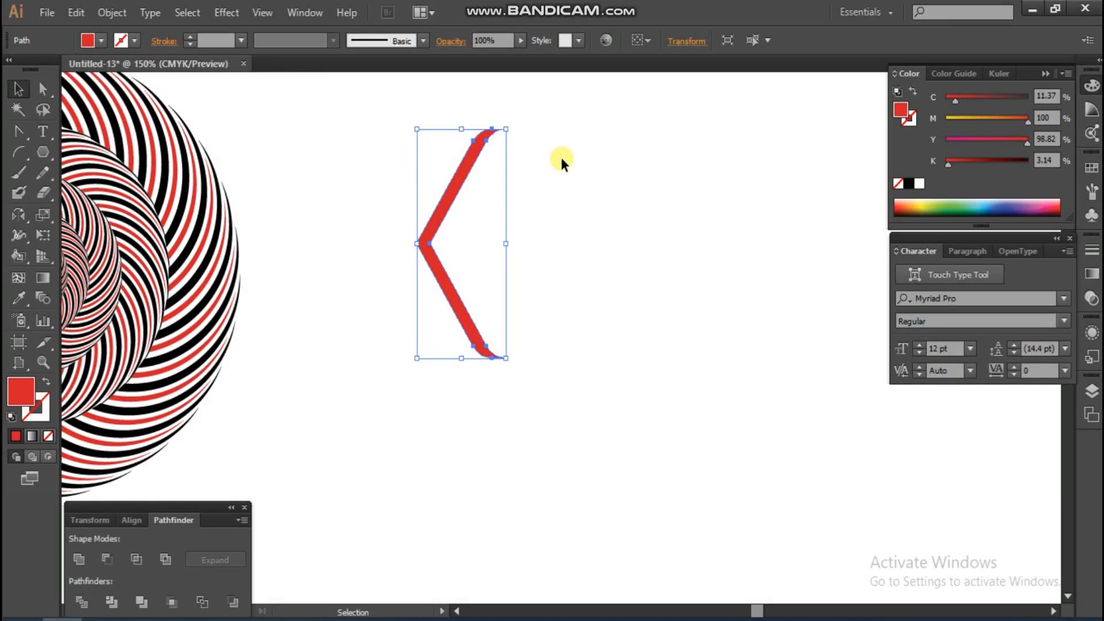
{"action": "left_click_drag", "start_coordinate": [505, 119], "coordinate": [588, 318]}
{"action": "left_click", "coordinate": [460, 300]}
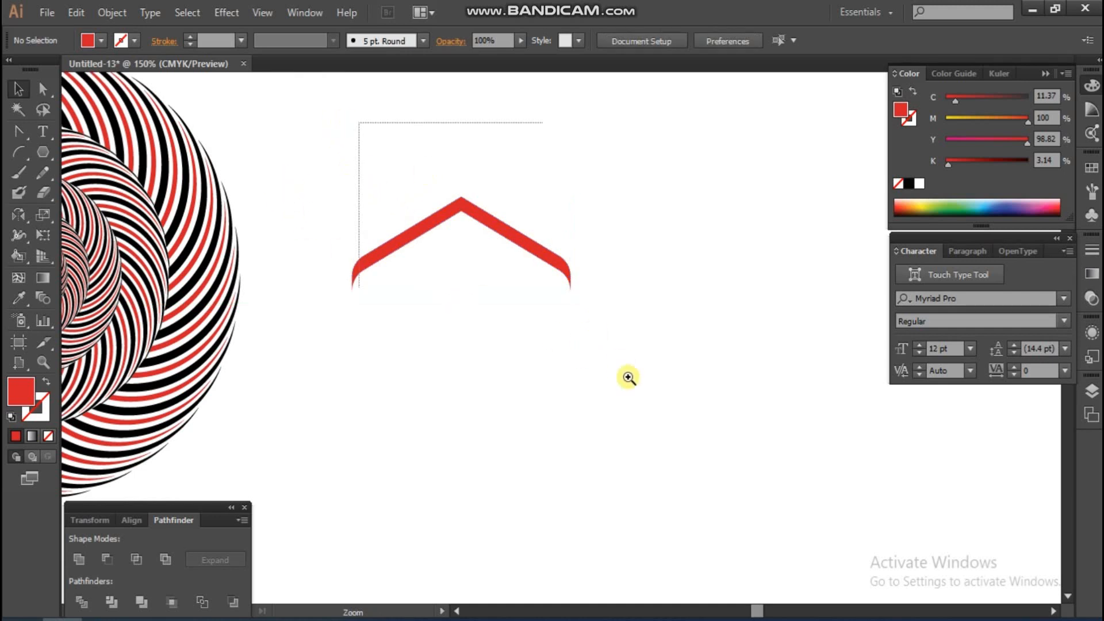
{"action": "key", "text": "ctrl+0"}
{"action": "left_click", "coordinate": [686, 359]}
{"action": "left_click_drag", "start_coordinate": [726, 222], "coordinate": [714, 389]}
{"action": "left_click_drag", "start_coordinate": [624, 472], "coordinate": [611, 361]}
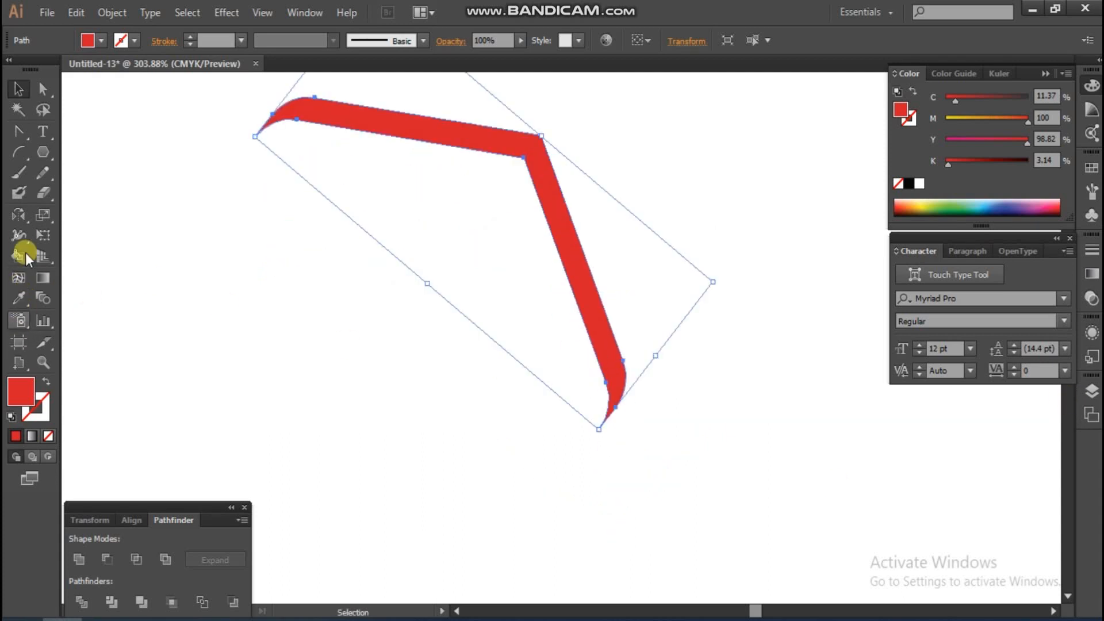
- Create a copy of the chevron rotated 12° about its lower end point
{"action": "left_click_drag", "start_coordinate": [23, 222], "coordinate": [61, 213]}
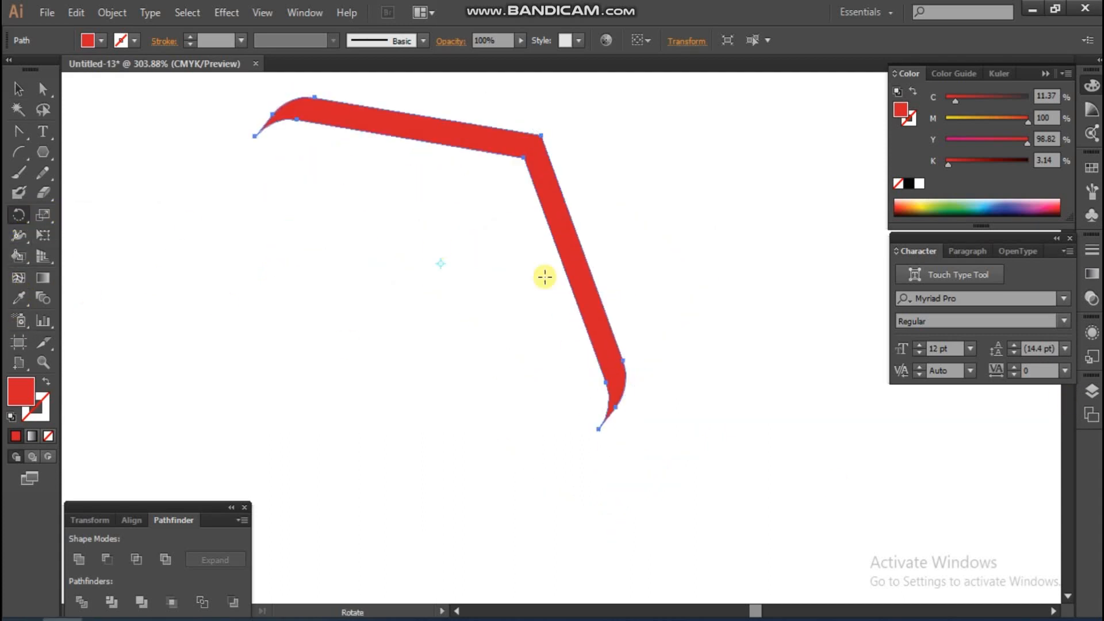
{"action": "left_click", "coordinate": [599, 430], "text": "alt"}
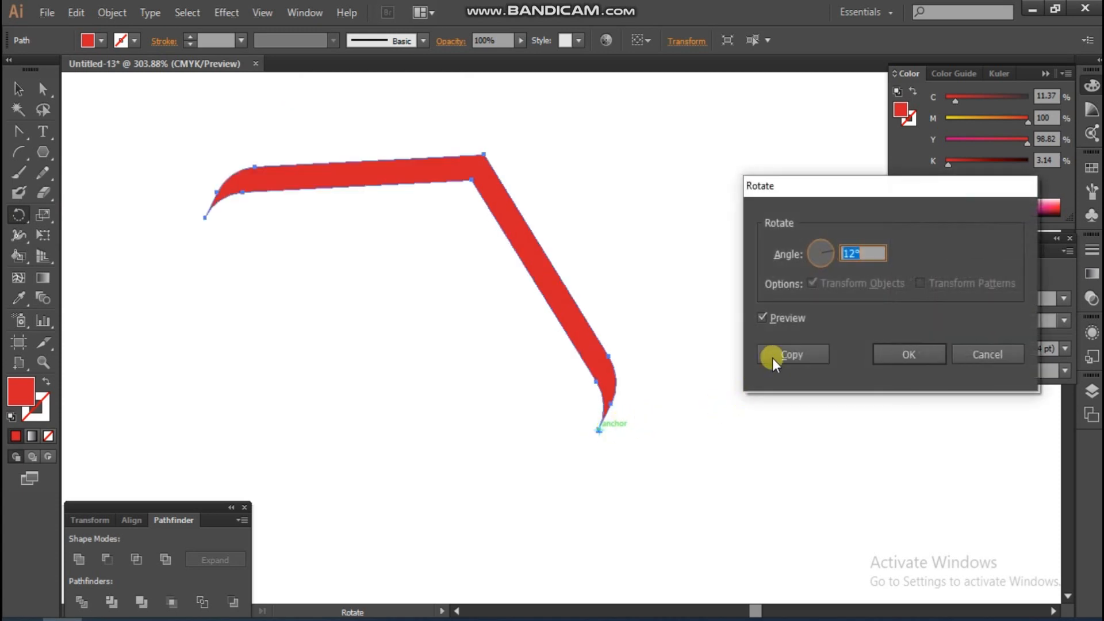
{"action": "left_click", "coordinate": [800, 352]}
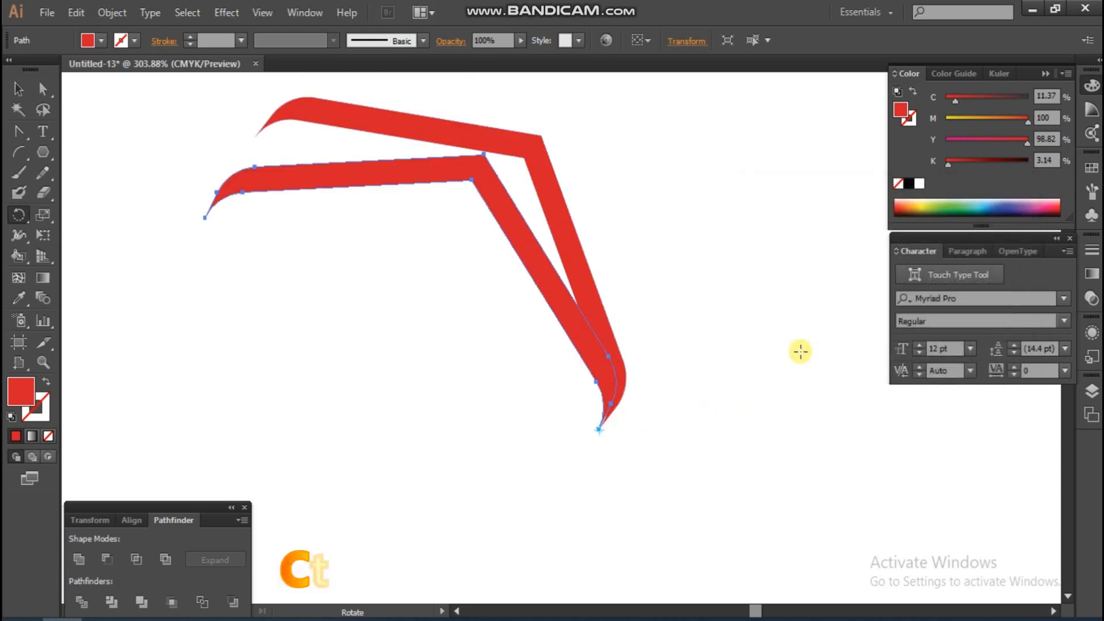
- Repeat the rotated chevron copy until the strips form a full circle, and deselect them
{"action": "key", "text": "ctrl+d"}
{"action": "key", "text": "ctrl+d"}
{"action": "key", "text": "ctrl+d"}
{"action": "key", "text": "ctrl+d"}
{"action": "key", "text": "ctrl+d"}
{"action": "key", "text": "ctrl+d"}
{"action": "key", "text": "ctrl+d"}
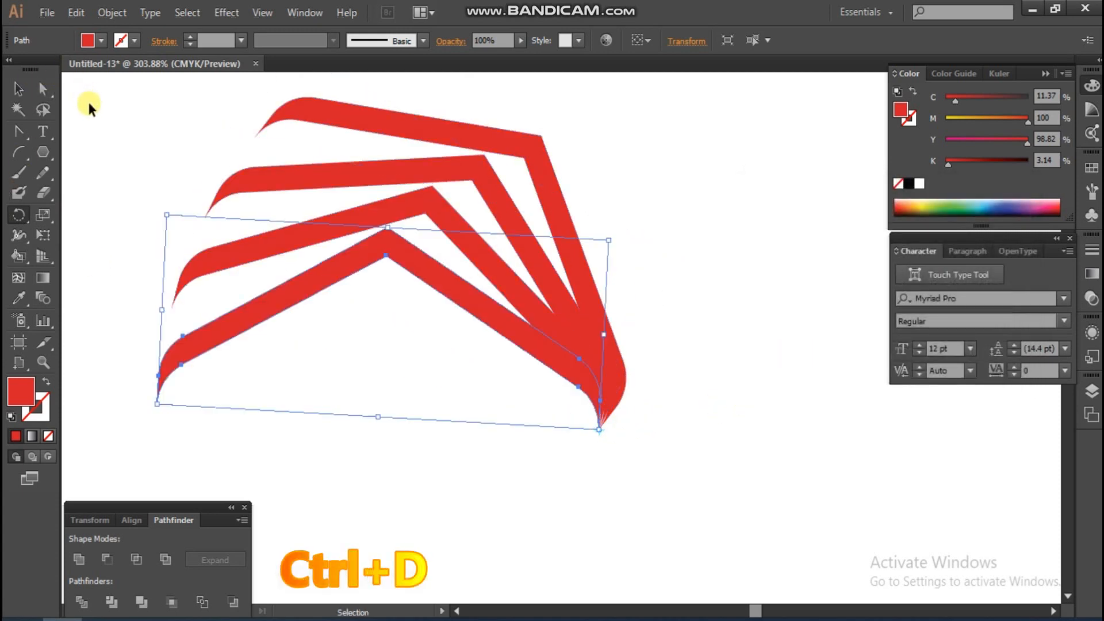
{"action": "left_click", "coordinate": [582, 342], "text": "ctrl+alt"}
{"action": "left_click", "coordinate": [581, 341], "text": "ctrl+alt"}
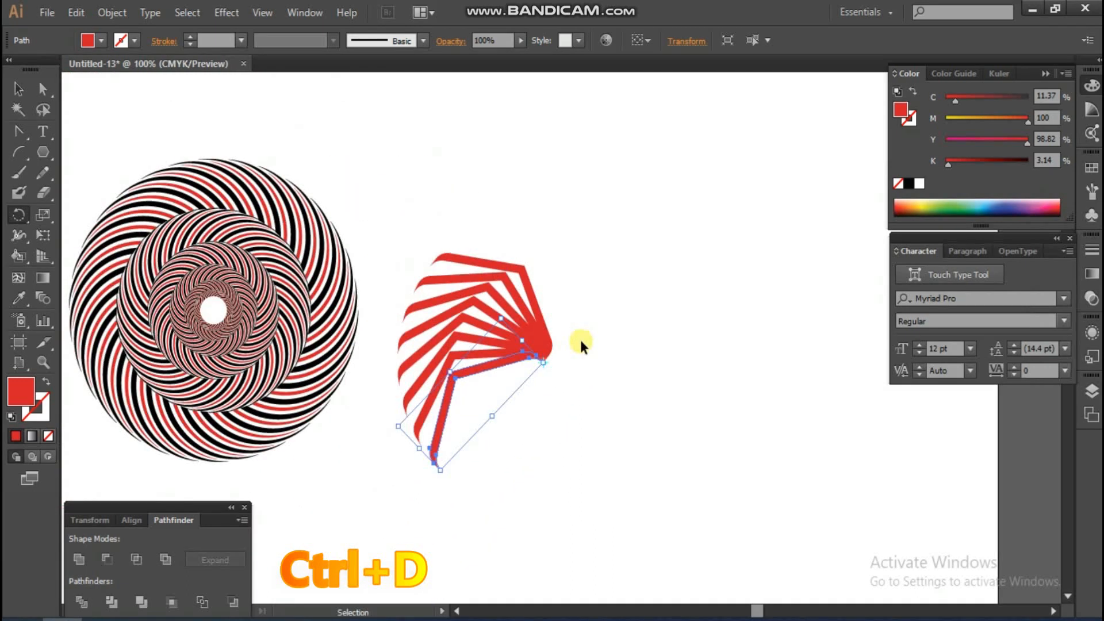
{"action": "key", "text": "ctrl+d"}
{"action": "key", "text": "ctrl+d"}
{"action": "key", "text": "ctrl+d"}
{"action": "key", "text": "ctrl+d"}
{"action": "key", "text": "ctrl+d"}
{"action": "key", "text": "ctrl+d"}
{"action": "key", "text": "ctrl+d"}
{"action": "key", "text": "ctrl+d"}
{"action": "key", "text": "ctrl+d"}
{"action": "key", "text": "ctrl+d"}
{"action": "key", "text": "ctrl+d"}
{"action": "key", "text": "ctrl+d"}
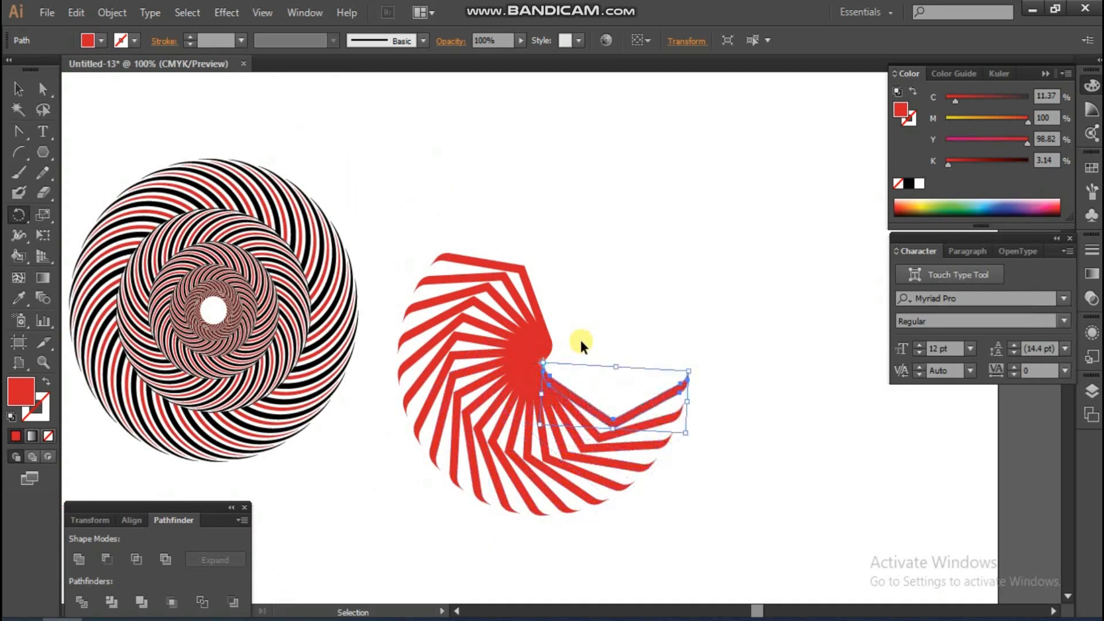
{"action": "key", "text": "ctrl+d"}
{"action": "key", "text": "ctrl+d"}
{"action": "key", "text": "ctrl+d"}
{"action": "key", "text": "ctrl+d"}
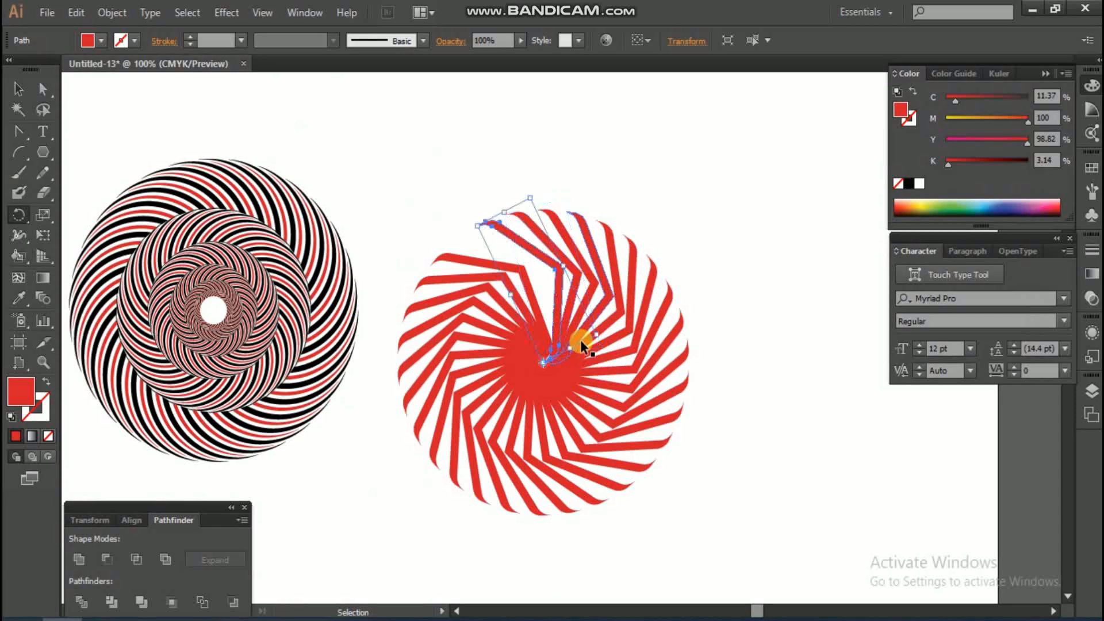
{"action": "left_click", "coordinate": [578, 163], "text": "ctrl"}
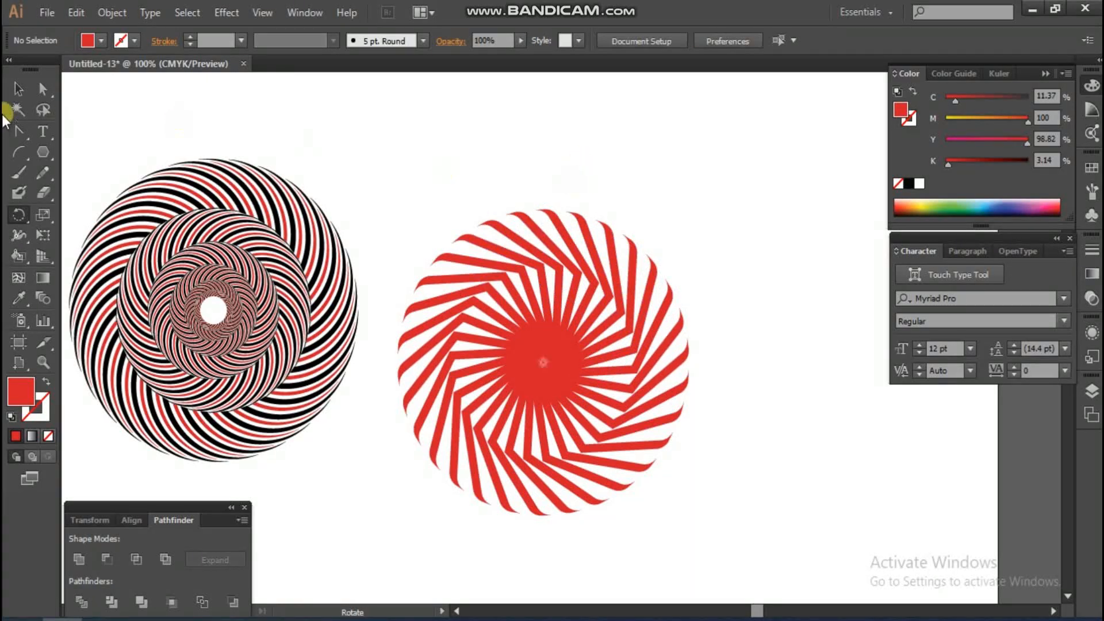
- Select all strips of the red wheel and move them up and right, level with the nested ring design
{"action": "left_click_drag", "start_coordinate": [623, 460], "coordinate": [705, 520]}
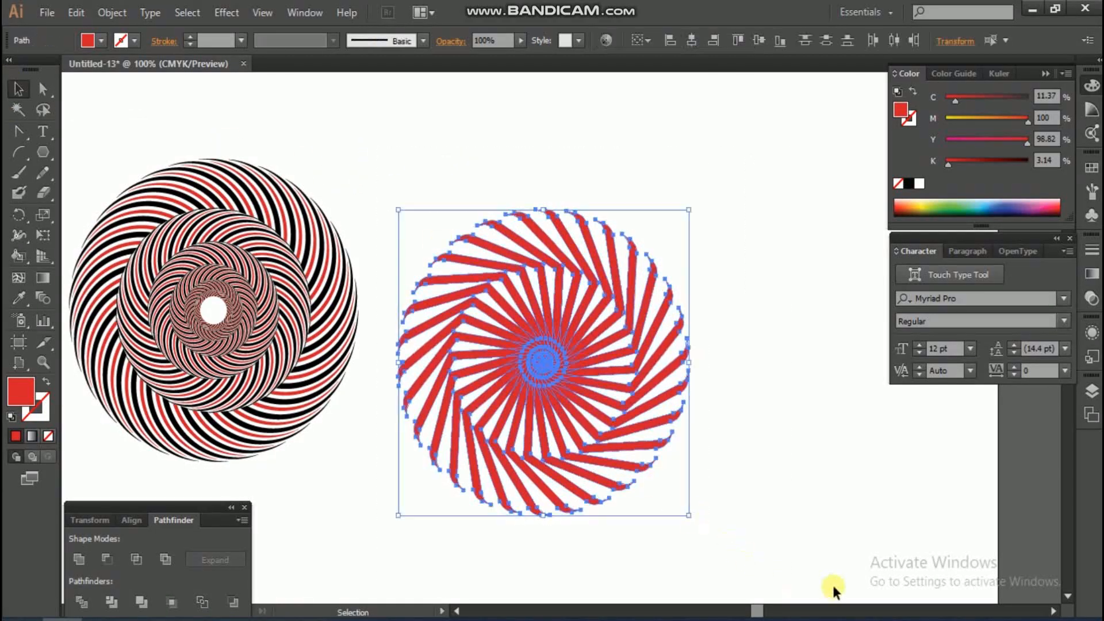
{"action": "left_click_drag", "start_coordinate": [581, 382], "coordinate": [642, 325]}
{"action": "left_click", "coordinate": [474, 383]}
- Draw a red circle from the red wheel's centre, covering the solid area where the strips overlap
{"action": "left_click_drag", "start_coordinate": [483, 202], "coordinate": [755, 524]}
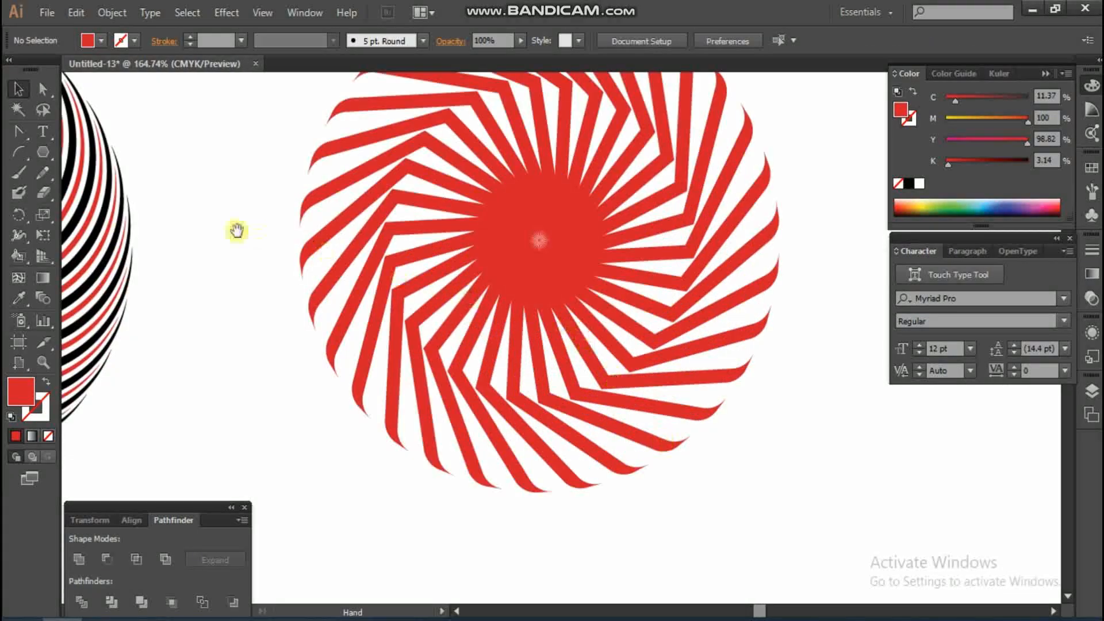
{"action": "left_click_drag", "start_coordinate": [372, 200], "coordinate": [354, 263]}
{"action": "left_click_drag", "start_coordinate": [43, 150], "coordinate": [95, 196]}
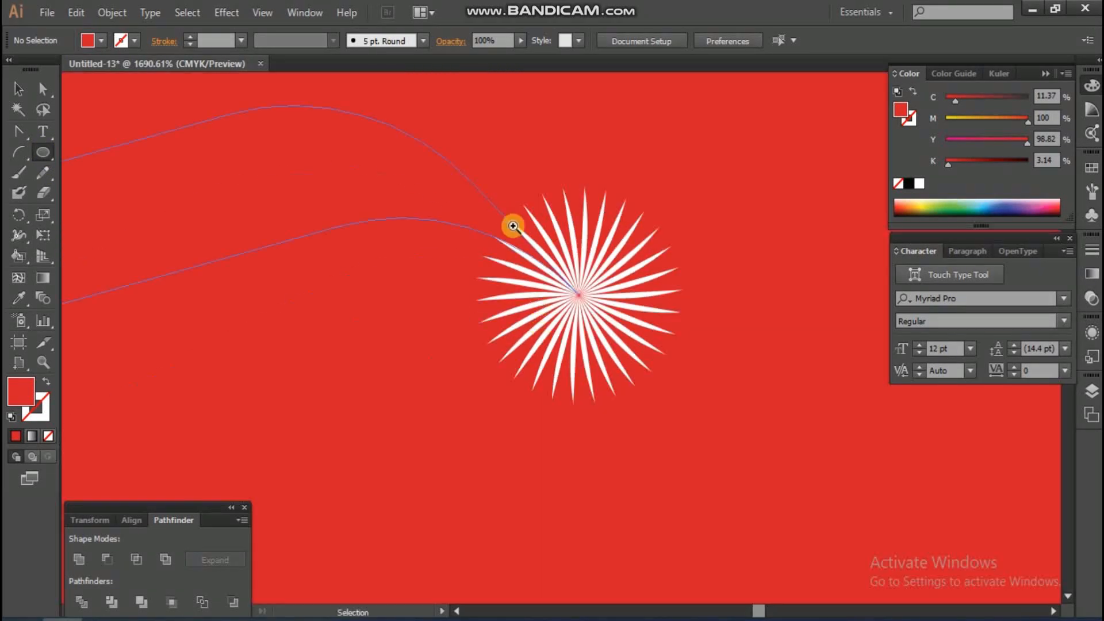
{"action": "left_click", "coordinate": [646, 341], "text": "ctrl+alt"}
{"action": "left_click", "coordinate": [646, 340], "text": "ctrl+alt"}
{"action": "left_click", "coordinate": [646, 341], "text": "ctrl+alt"}
{"action": "left_click", "coordinate": [645, 340], "text": "ctrl+alt"}
{"action": "left_click", "coordinate": [646, 340], "text": "ctrl+alt"}
{"action": "left_click", "coordinate": [646, 341], "text": "ctrl+alt"}
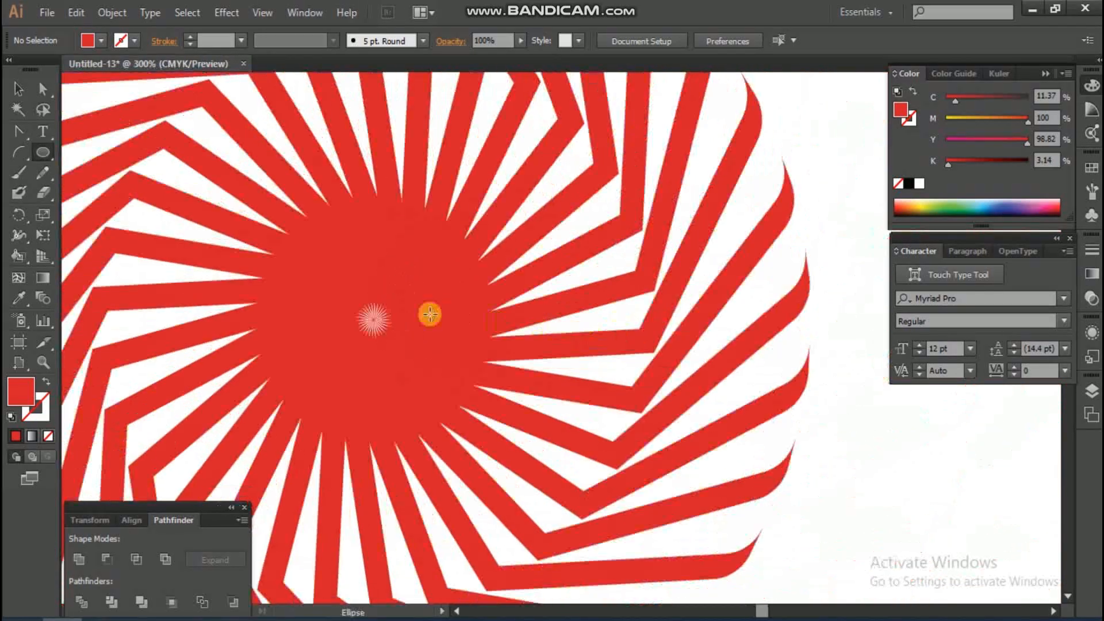
{"action": "left_click_drag", "start_coordinate": [374, 320], "coordinate": [437, 461]}
{"action": "left_click", "coordinate": [467, 312], "text": "ctrl+alt"}
{"action": "left_click", "coordinate": [467, 313], "text": "ctrl+alt"}
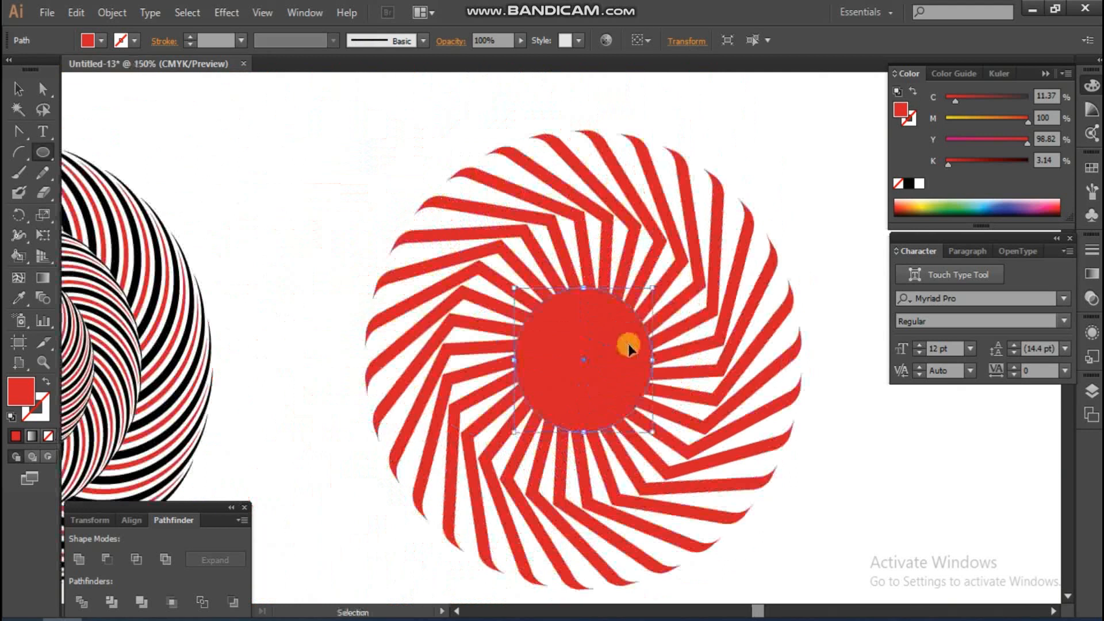
- Enlarge the central circle to cover the bends of the strips and fill it with white sampled from the artboard
{"action": "left_click_drag", "start_coordinate": [651, 359], "coordinate": [725, 413]}
{"action": "left_click", "coordinate": [668, 341], "text": "ctrl+alt"}
{"action": "left_click_drag", "start_coordinate": [309, 171], "coordinate": [711, 513]}
{"action": "left_click", "coordinate": [528, 301], "text": "ctrl"}
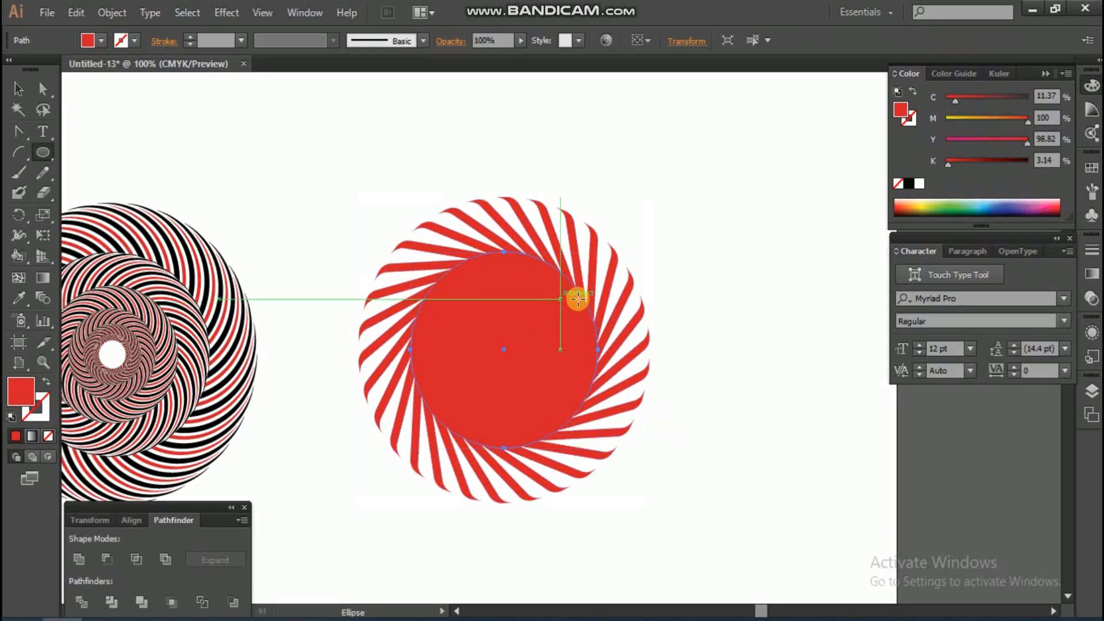
{"action": "left_click", "coordinate": [17, 298]}
{"action": "left_click", "coordinate": [375, 194]}
- Divide the red strips and the white circle along their overlaps and ungroup the resulting pieces
{"action": "left_click_drag", "start_coordinate": [348, 134], "coordinate": [713, 557]}
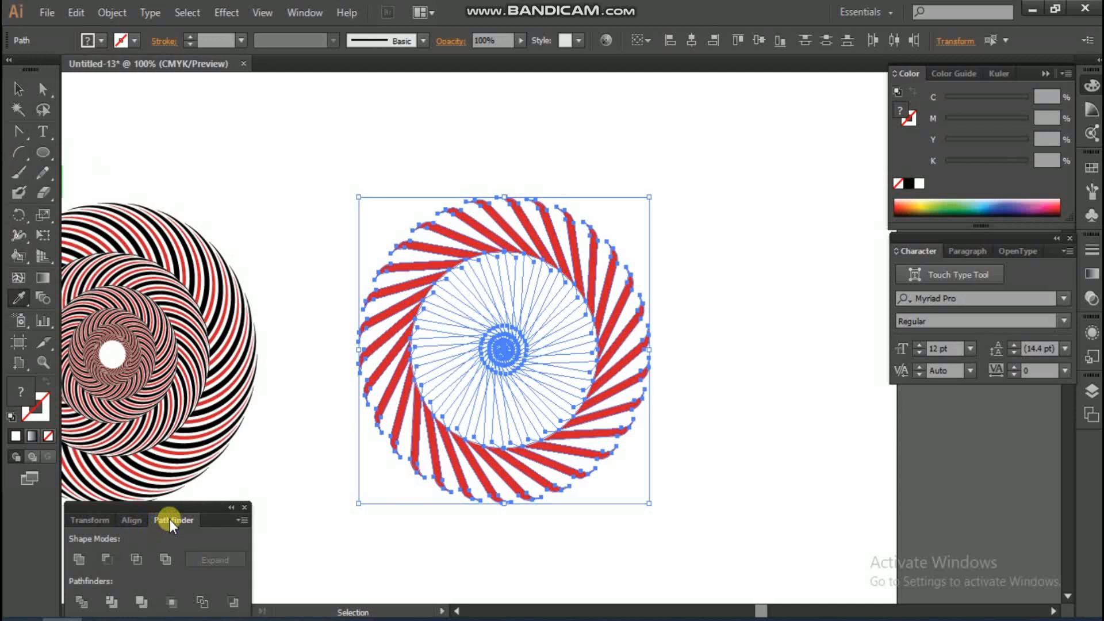
{"action": "left_click", "coordinate": [81, 601]}
{"action": "right_click", "coordinate": [477, 344]}
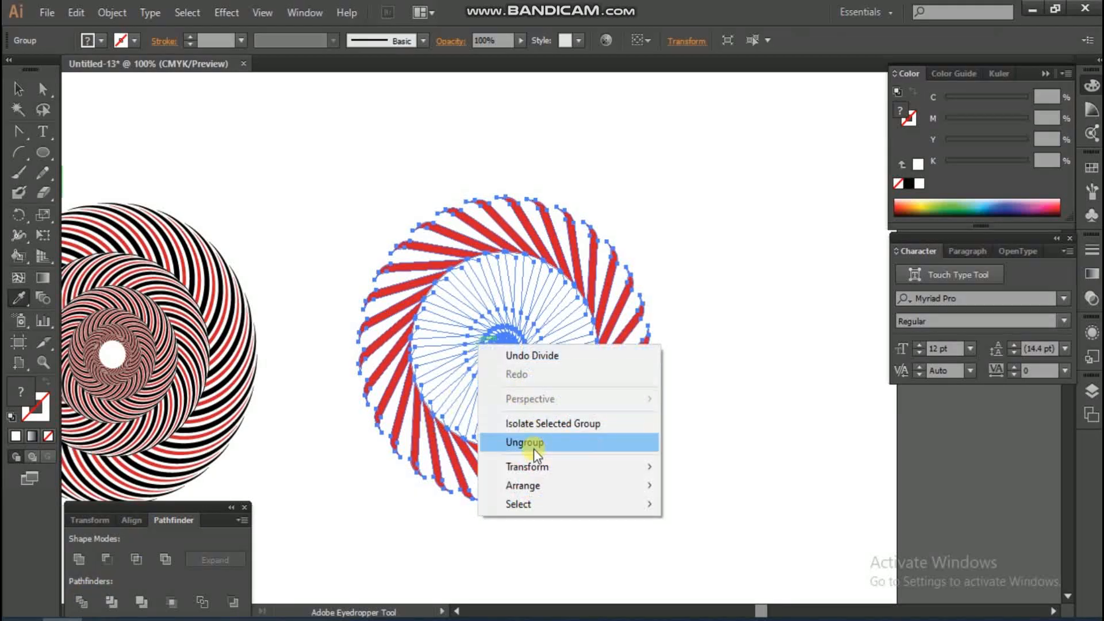
{"action": "left_click", "coordinate": [525, 443]}
{"action": "left_click", "coordinate": [273, 149]}
{"action": "left_click", "coordinate": [467, 220]}
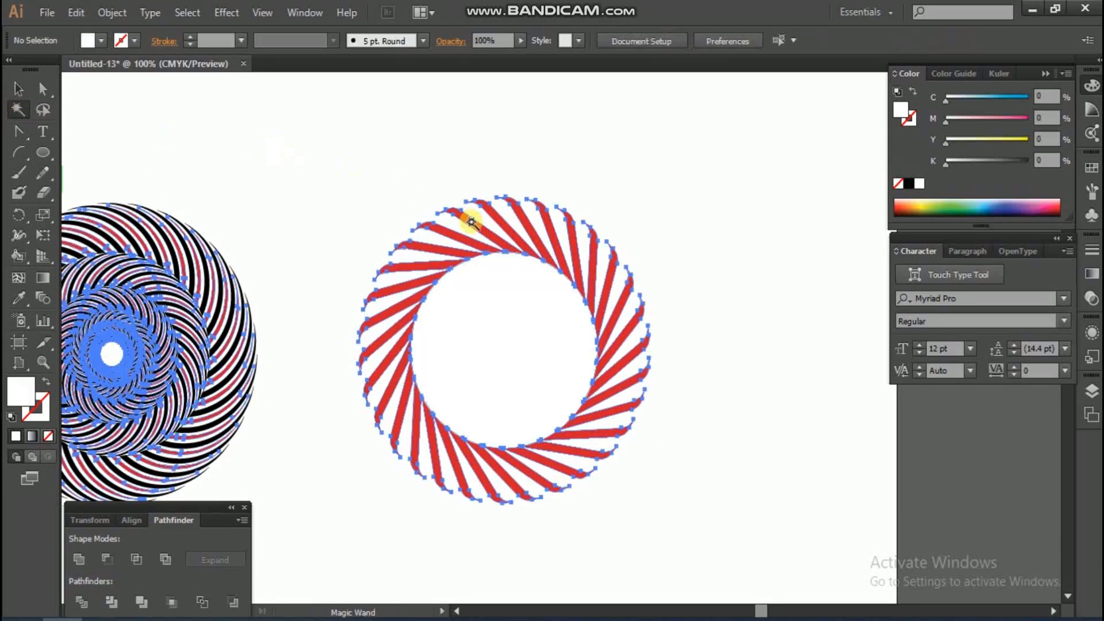
{"action": "left_click", "coordinate": [340, 240], "text": "ctrl"}
- Select the black and red nested ring design and hide it
{"action": "left_click", "coordinate": [377, 317], "text": "ctrl+alt"}
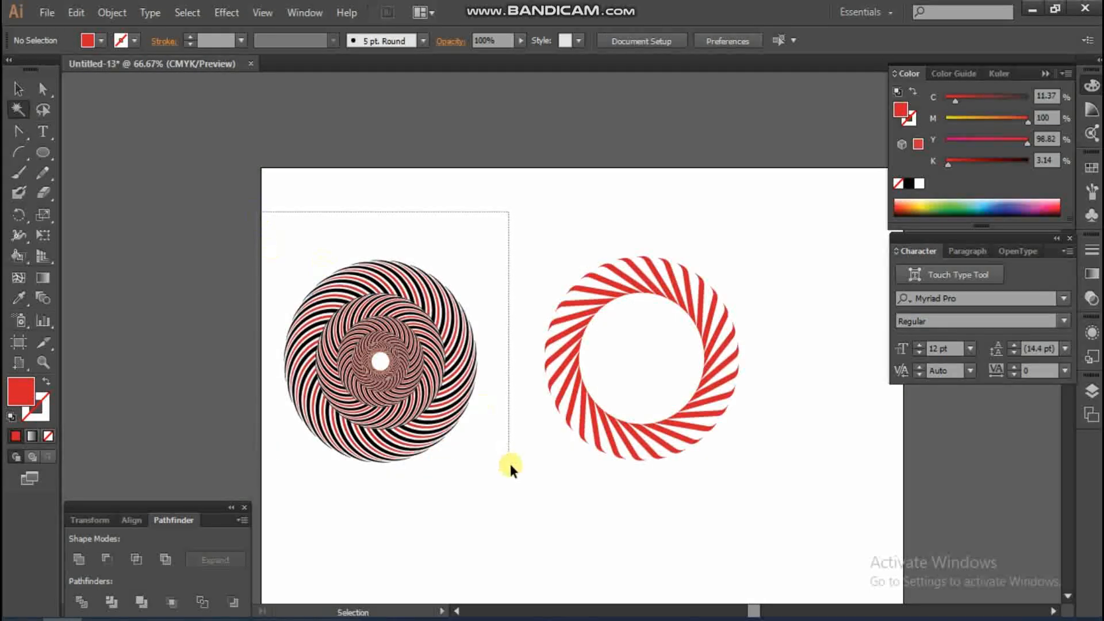
{"action": "left_click_drag", "start_coordinate": [509, 467], "coordinate": [510, 467]}
{"action": "left_click", "coordinate": [111, 12]}
{"action": "mouse_move", "coordinate": [230, 161]}
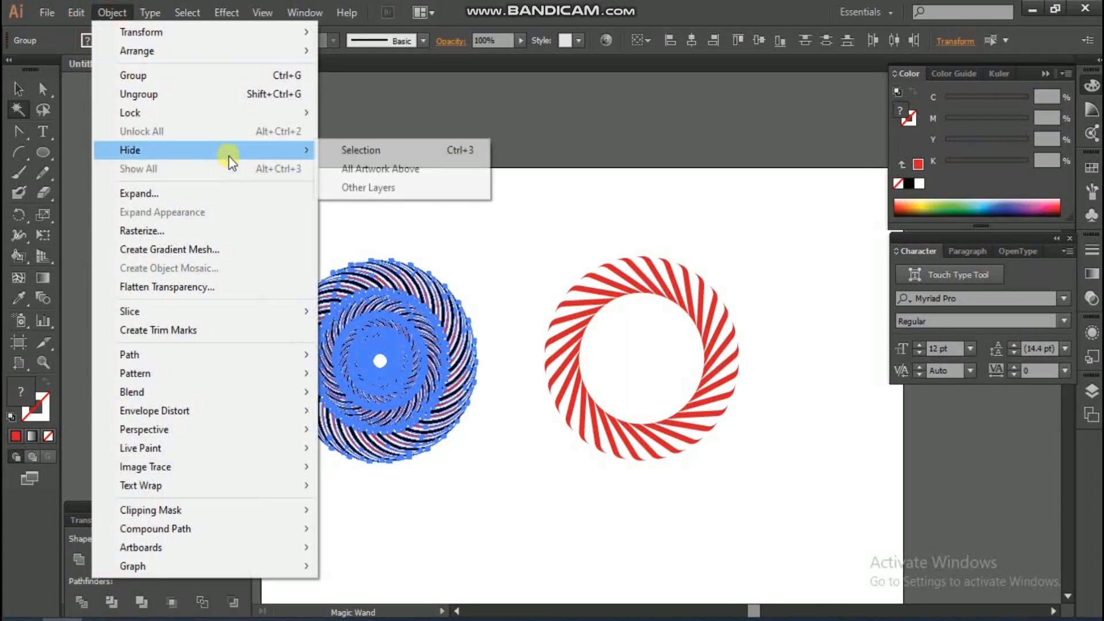
{"action": "left_click", "coordinate": [368, 150]}
- Select all red stripes of the new ring by colour, group them, and hide the group
{"action": "left_click", "coordinate": [615, 262]}
{"action": "right_click", "coordinate": [617, 264]}
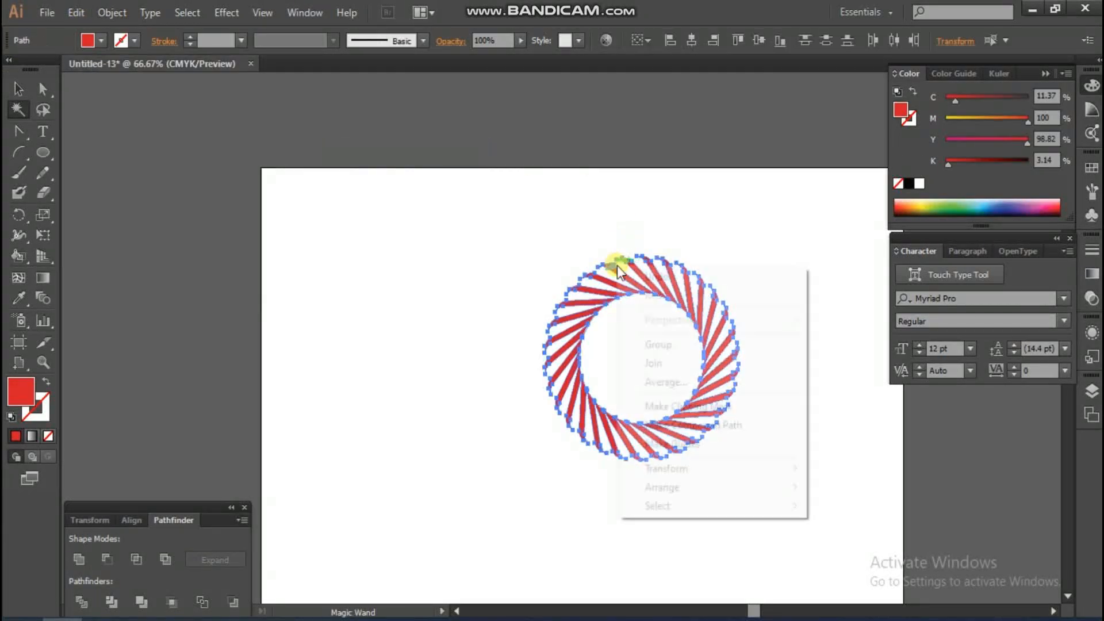
{"action": "left_click", "coordinate": [678, 356]}
{"action": "left_click", "coordinate": [106, 17]}
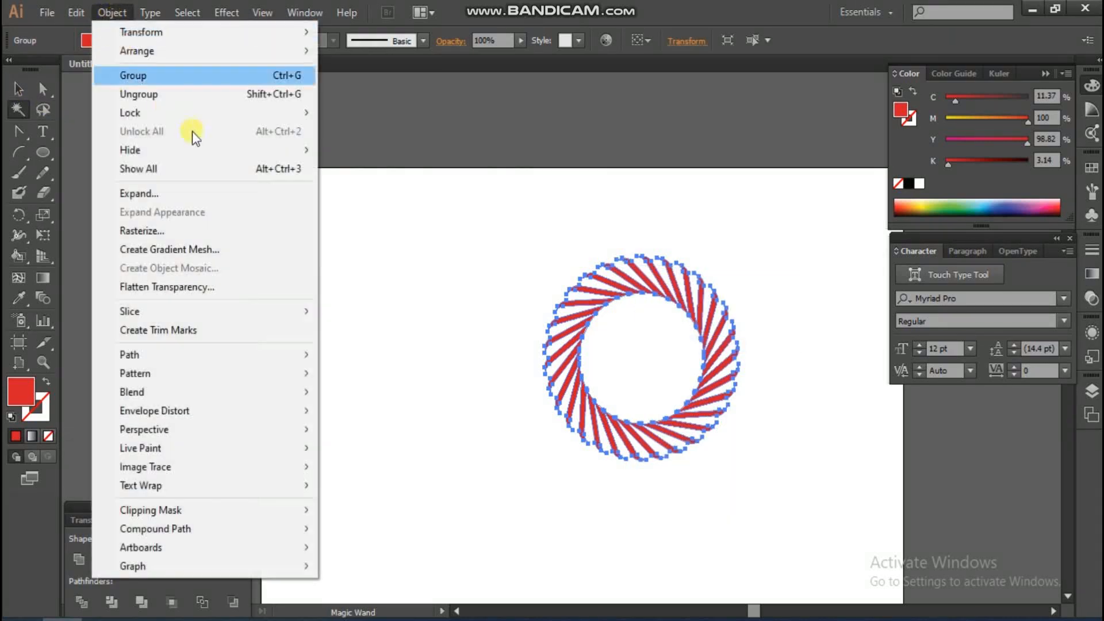
{"action": "mouse_move", "coordinate": [260, 149]}
{"action": "left_click", "coordinate": [367, 149]}
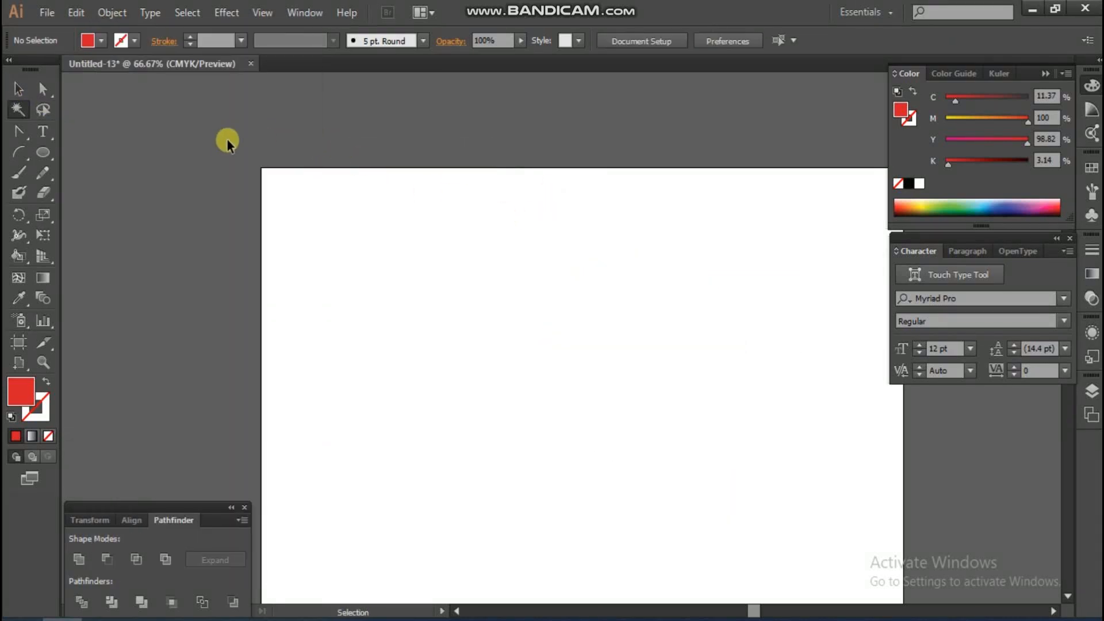
- Delete the leftover white pieces of the divided circle and show all hidden artwork again
{"action": "left_click", "coordinate": [774, 440]}
{"action": "left_click", "coordinate": [76, 13]}
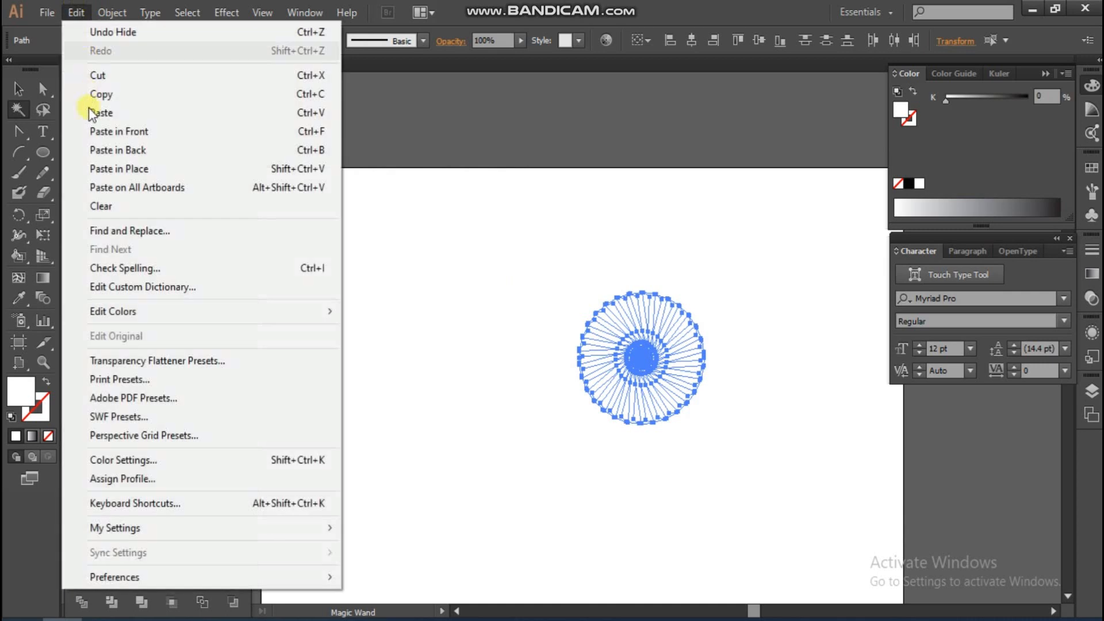
{"action": "left_click", "coordinate": [109, 203]}
{"action": "left_click", "coordinate": [107, 17]}
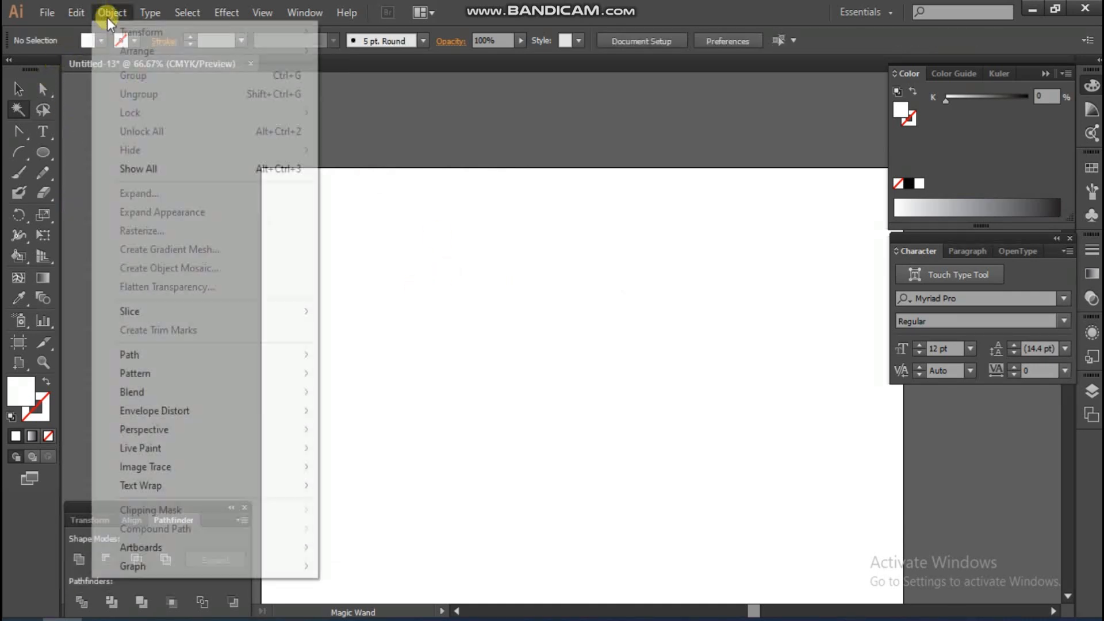
{"action": "left_click", "coordinate": [291, 167]}
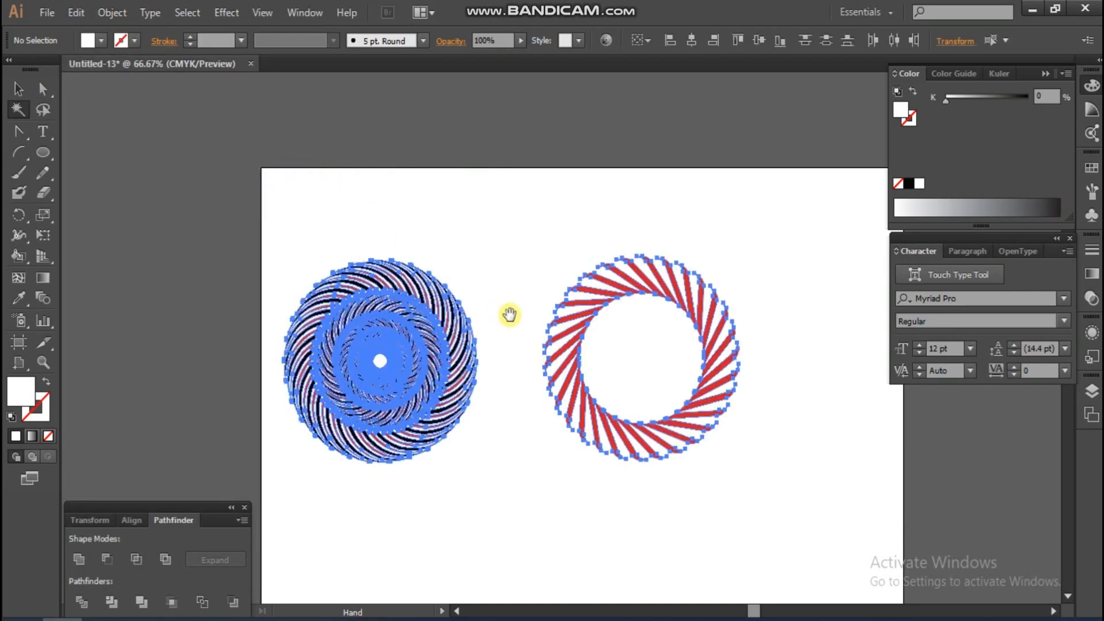
- Paste a copy of the red striped ring in front and scale it down about its centre to fit the ring's inner hole
{"action": "left_click_drag", "start_coordinate": [511, 314], "coordinate": [405, 257]}
{"action": "left_click", "coordinate": [18, 88]}
{"action": "left_click", "coordinate": [136, 111]}
{"action": "left_click_drag", "start_coordinate": [401, 153], "coordinate": [616, 398]}
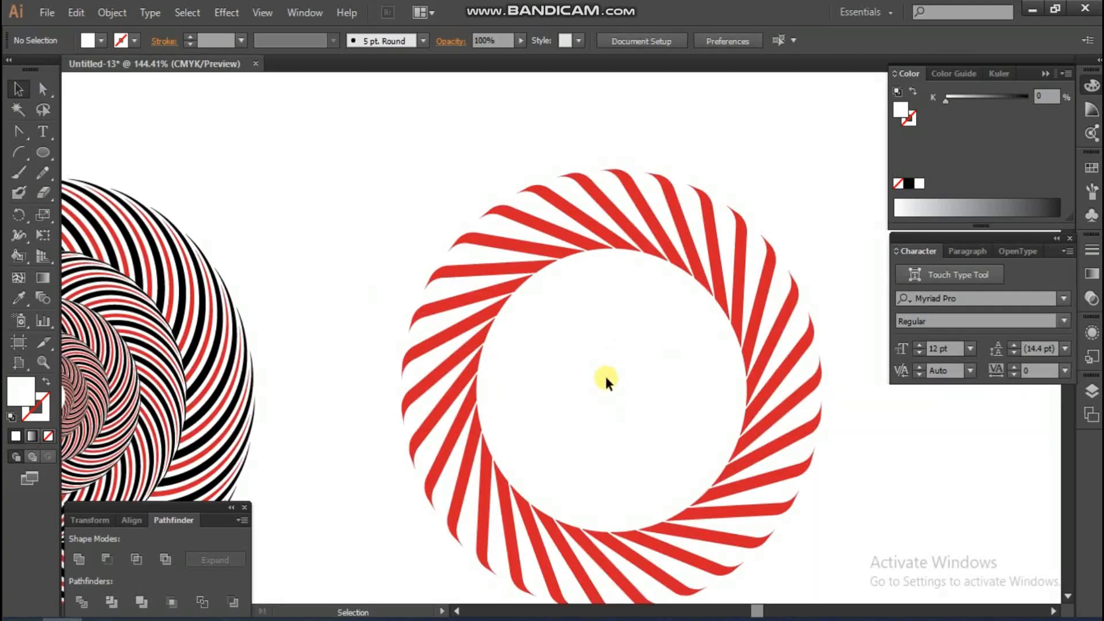
{"action": "left_click", "coordinate": [487, 306]}
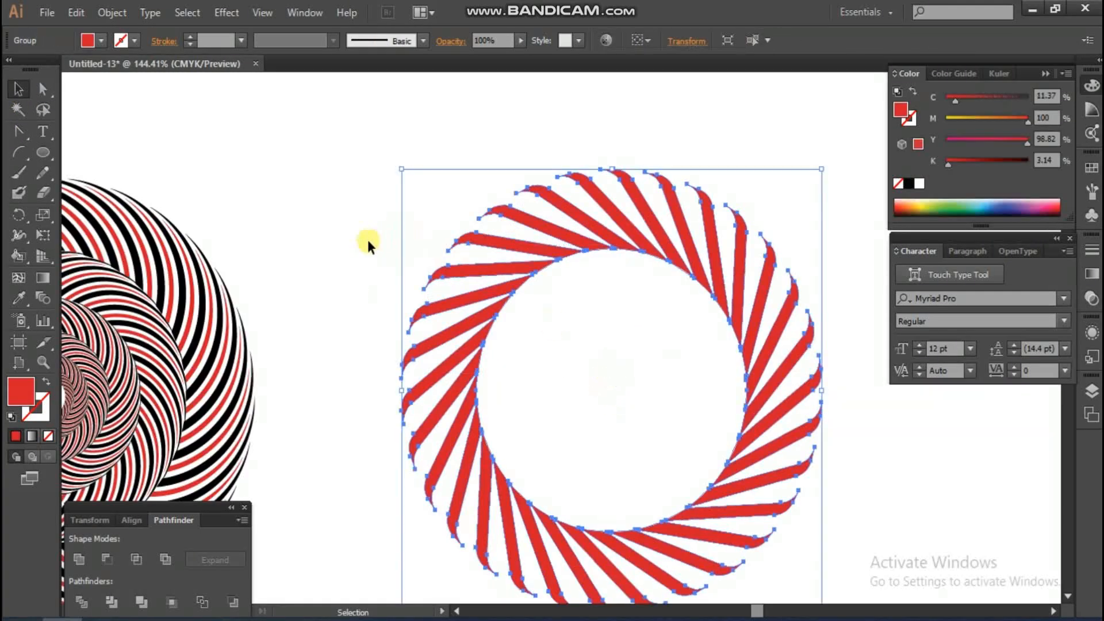
{"action": "left_click", "coordinate": [112, 12]}
{"action": "mouse_move", "coordinate": [146, 118]}
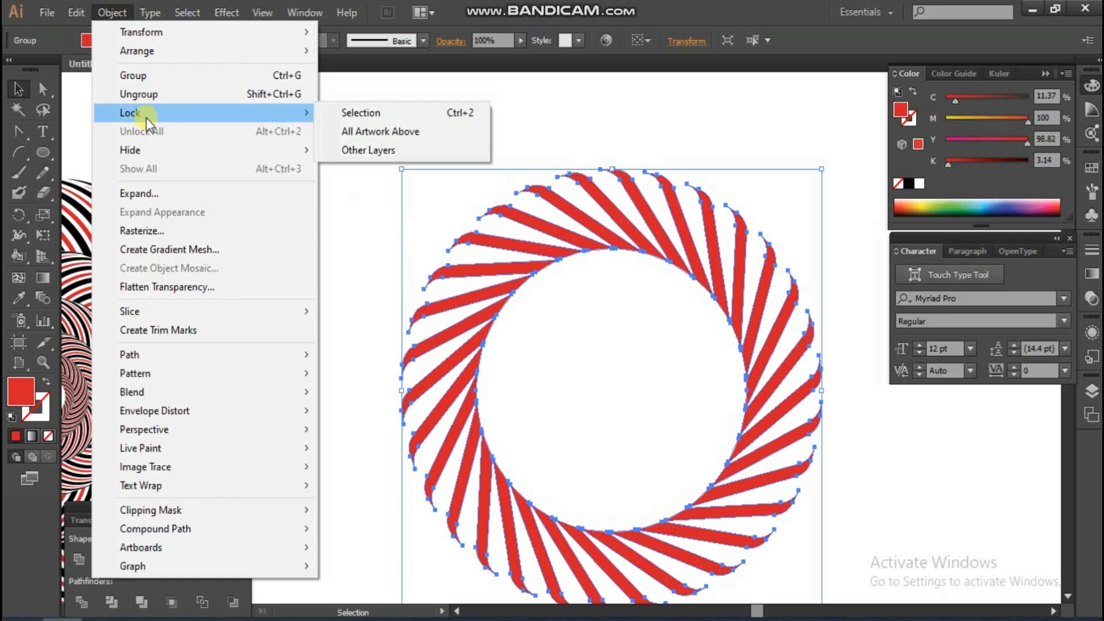
{"action": "left_click", "coordinate": [81, 14]}
{"action": "left_click", "coordinate": [109, 94]}
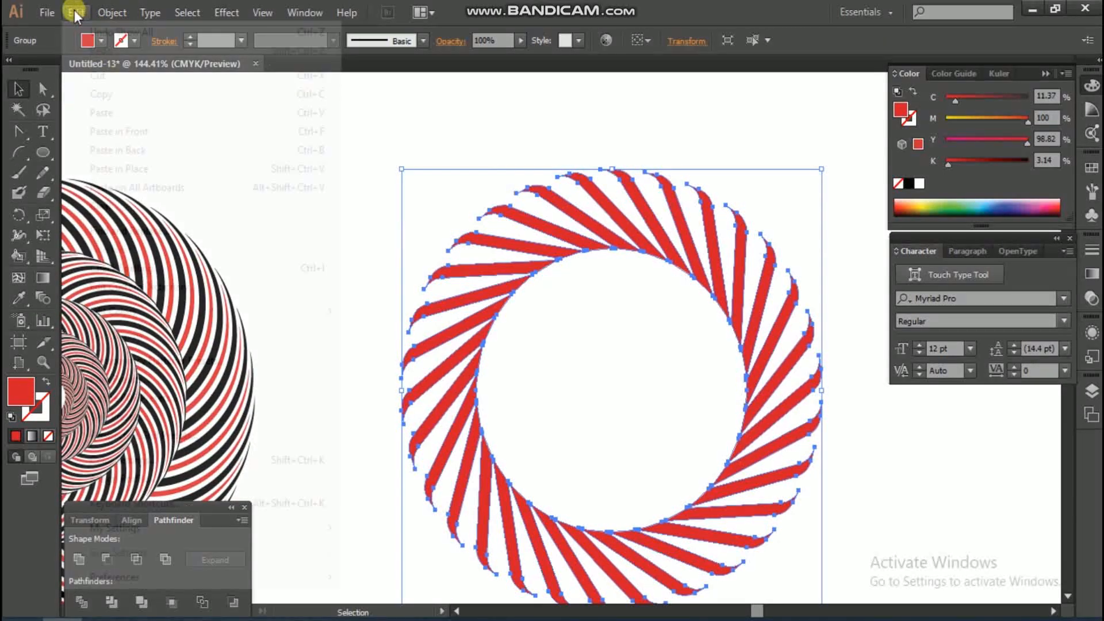
{"action": "left_click", "coordinate": [74, 10]}
{"action": "left_click", "coordinate": [127, 128]}
{"action": "left_click_drag", "start_coordinate": [822, 170], "coordinate": [796, 248]}
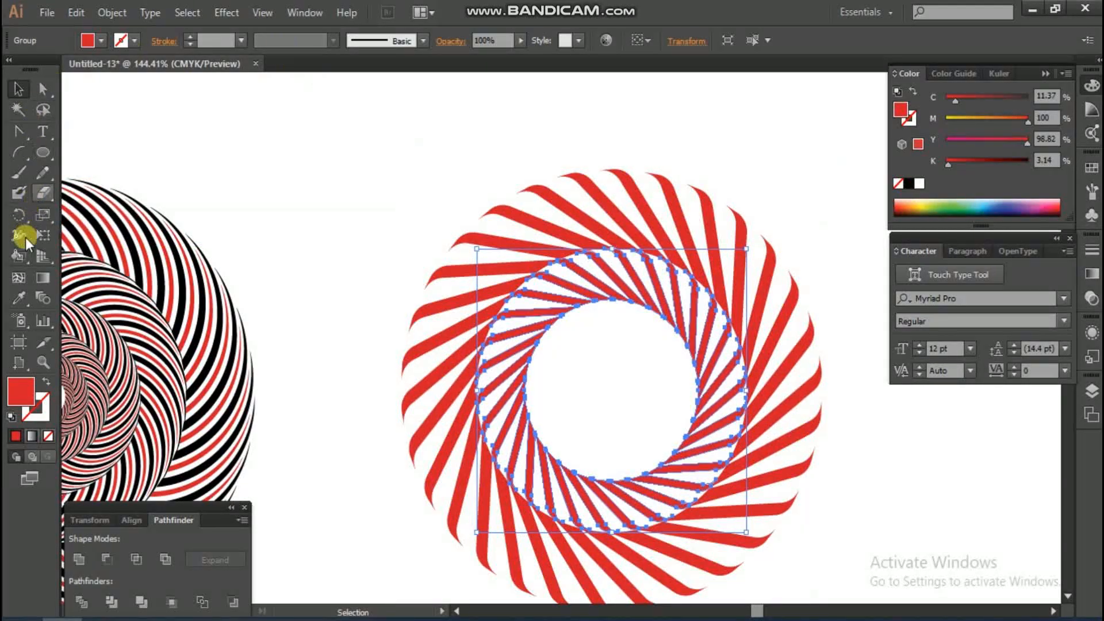
- Reflect the smaller ring copy across the vertical axis and fill it with black
{"action": "left_click_drag", "start_coordinate": [23, 216], "coordinate": [51, 230]}
{"action": "double_click", "coordinate": [21, 217]}
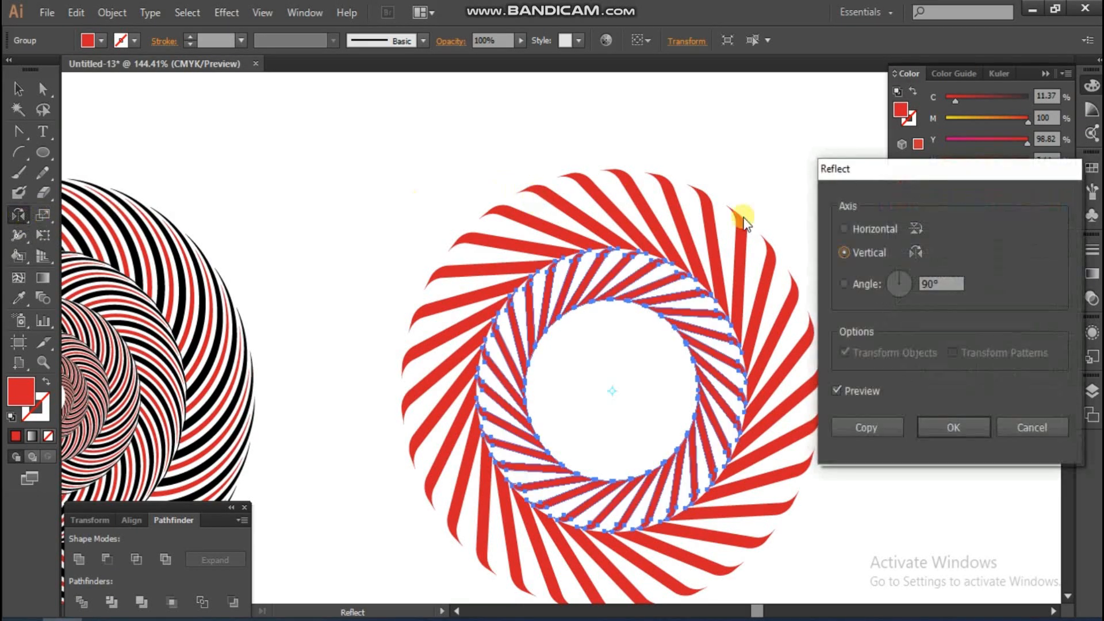
{"action": "left_click", "coordinate": [953, 426]}
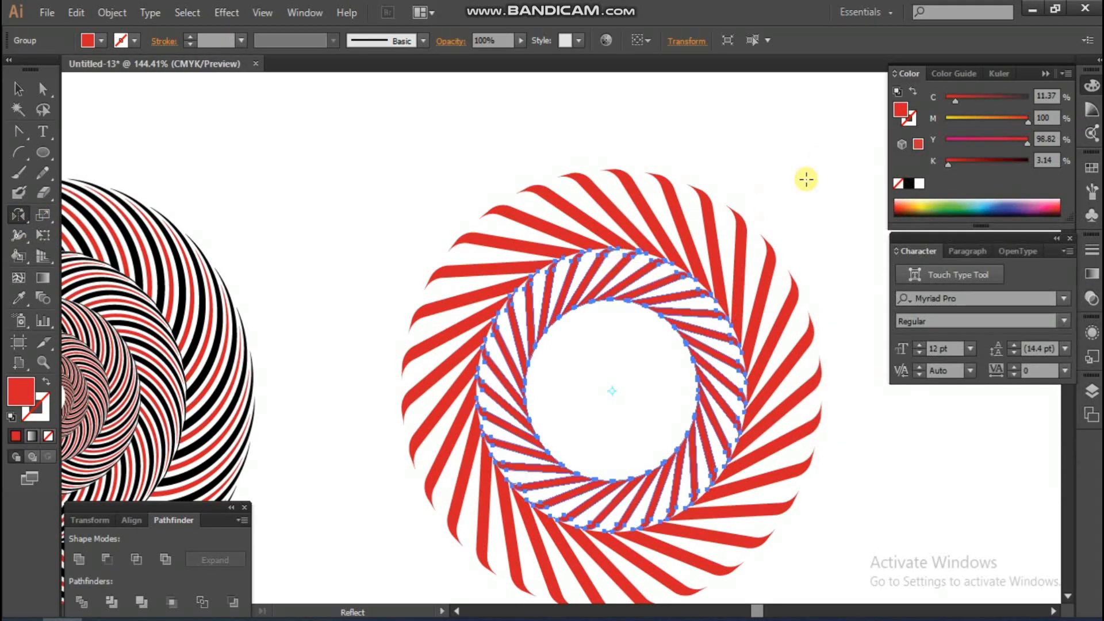
{"action": "left_click", "coordinate": [909, 183]}
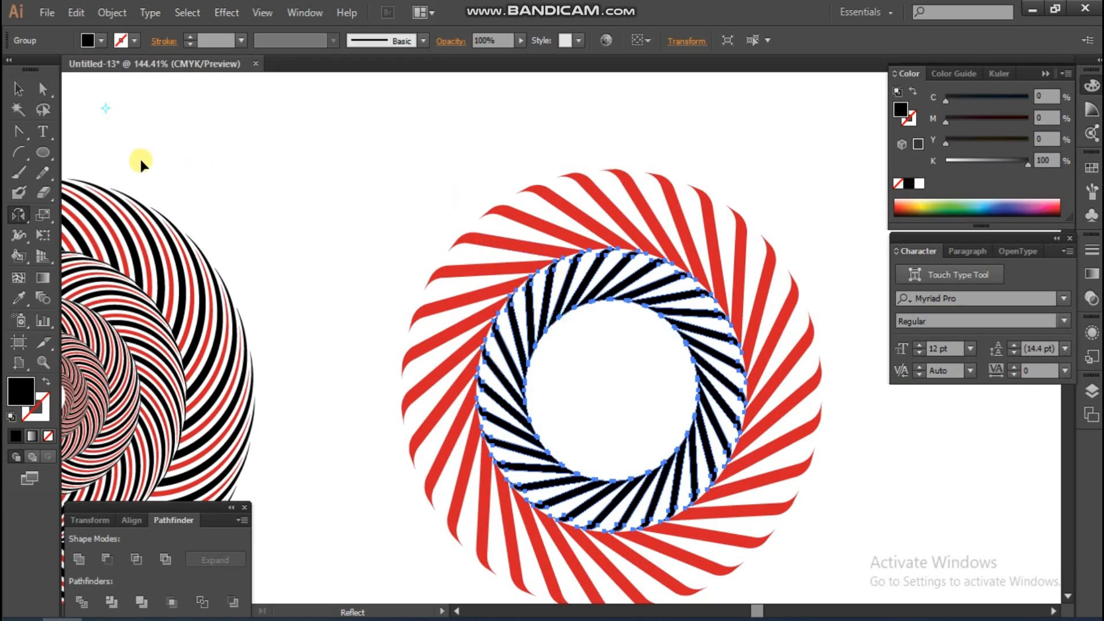
{"action": "left_click", "coordinate": [18, 88]}
{"action": "left_click", "coordinate": [351, 238]}
- Copy the red and black ring pair, paste it in front, and scale it down about its centre to fit the inner hole
{"action": "left_click", "coordinate": [581, 325], "text": "ctrl+alt"}
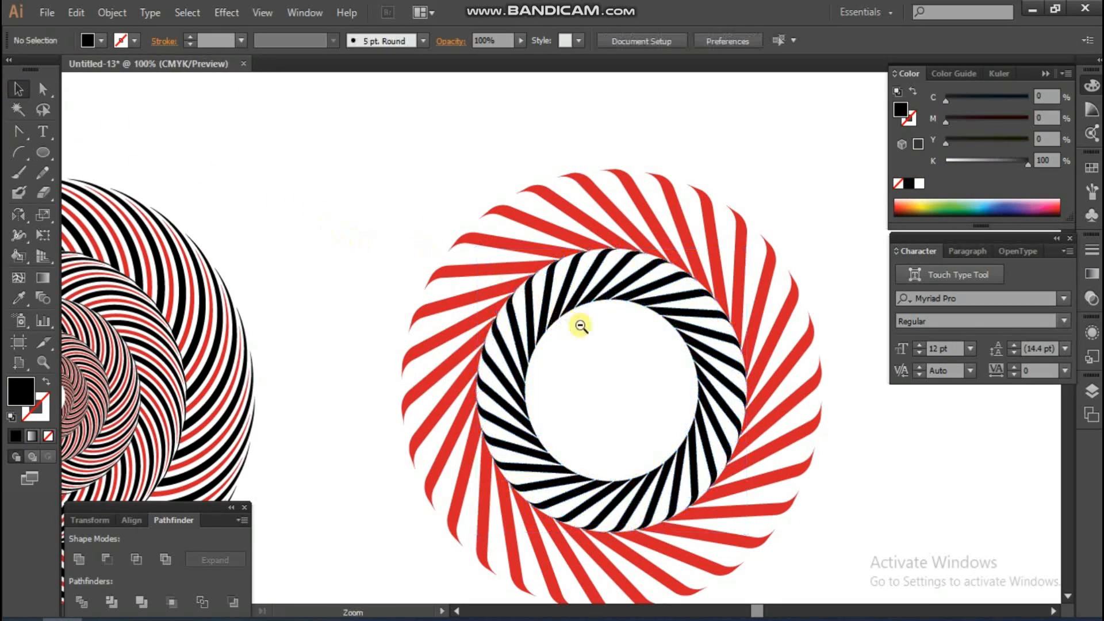
{"action": "left_click_drag", "start_coordinate": [427, 218], "coordinate": [650, 384]}
{"action": "left_click", "coordinate": [106, 13]}
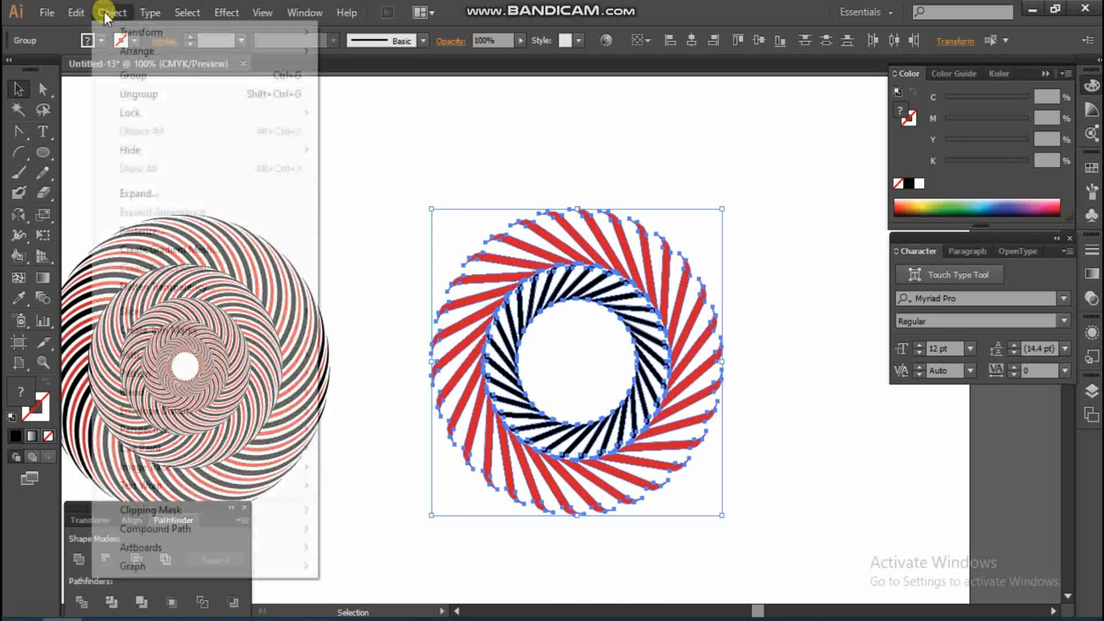
{"action": "mouse_move", "coordinate": [79, 12]}
{"action": "left_click", "coordinate": [102, 93]}
{"action": "left_click", "coordinate": [75, 12]}
{"action": "left_click", "coordinate": [126, 133]}
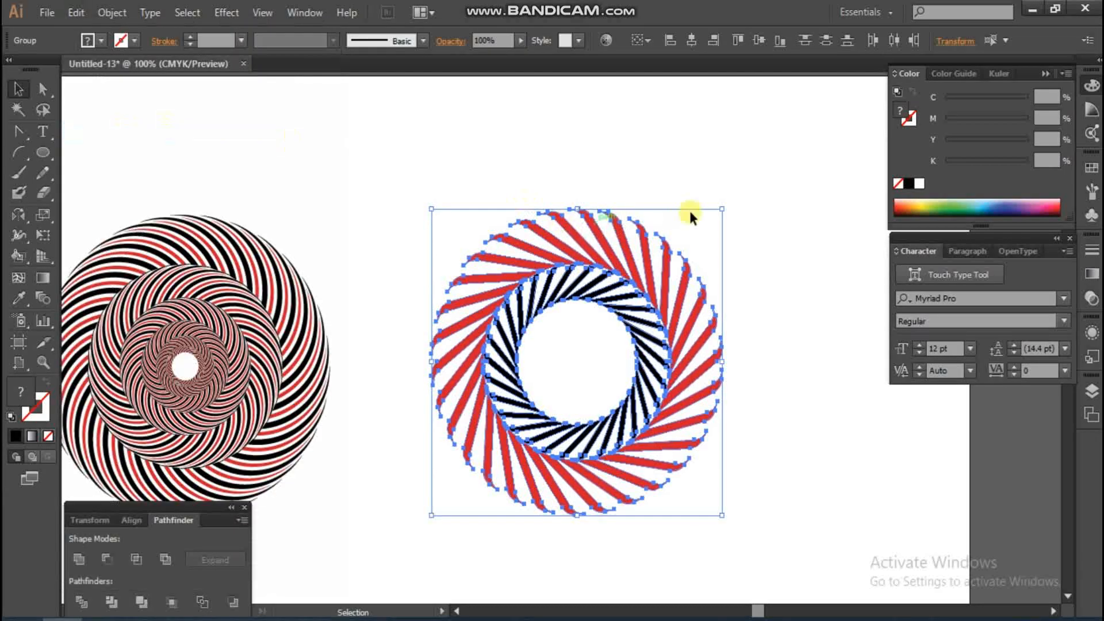
{"action": "left_click_drag", "start_coordinate": [719, 211], "coordinate": [690, 303]}
{"action": "left_click", "coordinate": [823, 292]}
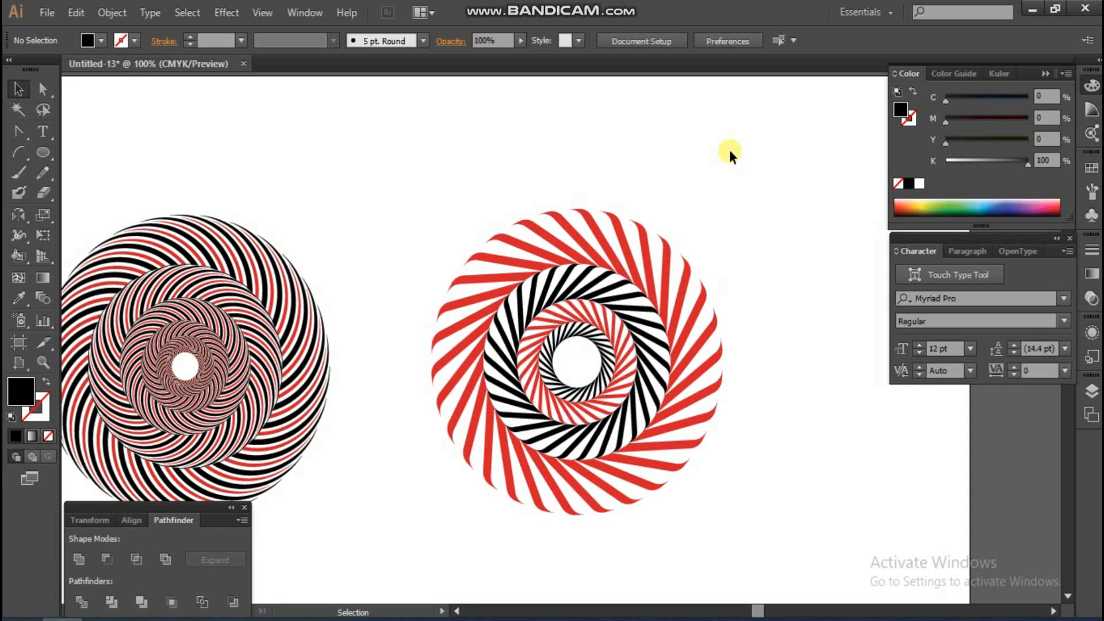
- Move the new striped ring design and the nested black and red design further right and slightly lower on the artboard
{"action": "key", "text": "ctrl+minus"}
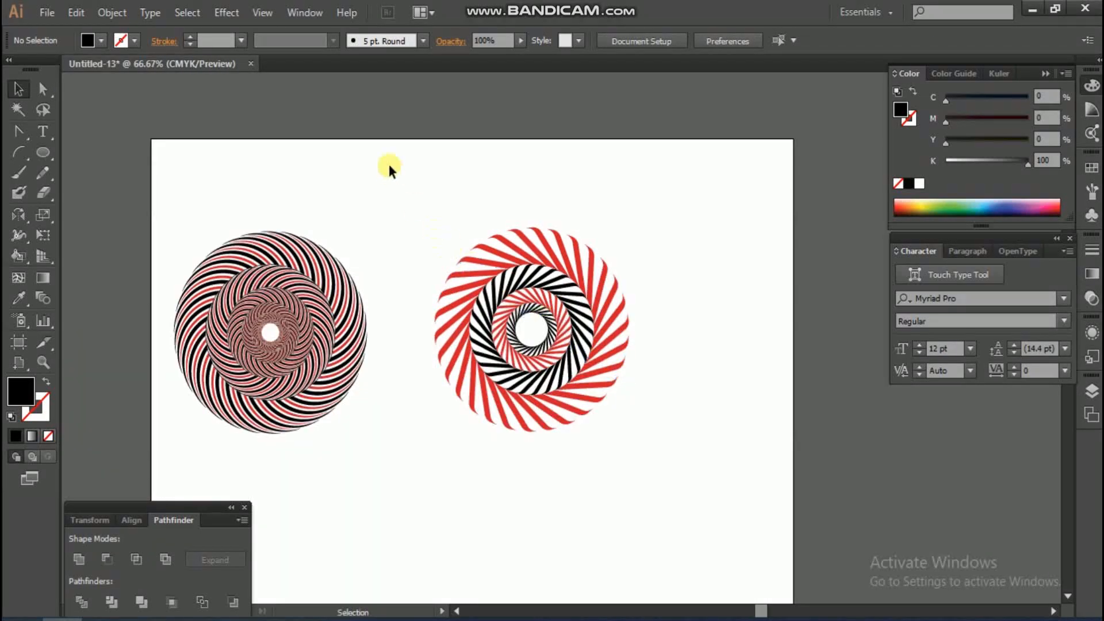
{"action": "left_click_drag", "start_coordinate": [572, 313], "coordinate": [664, 348]}
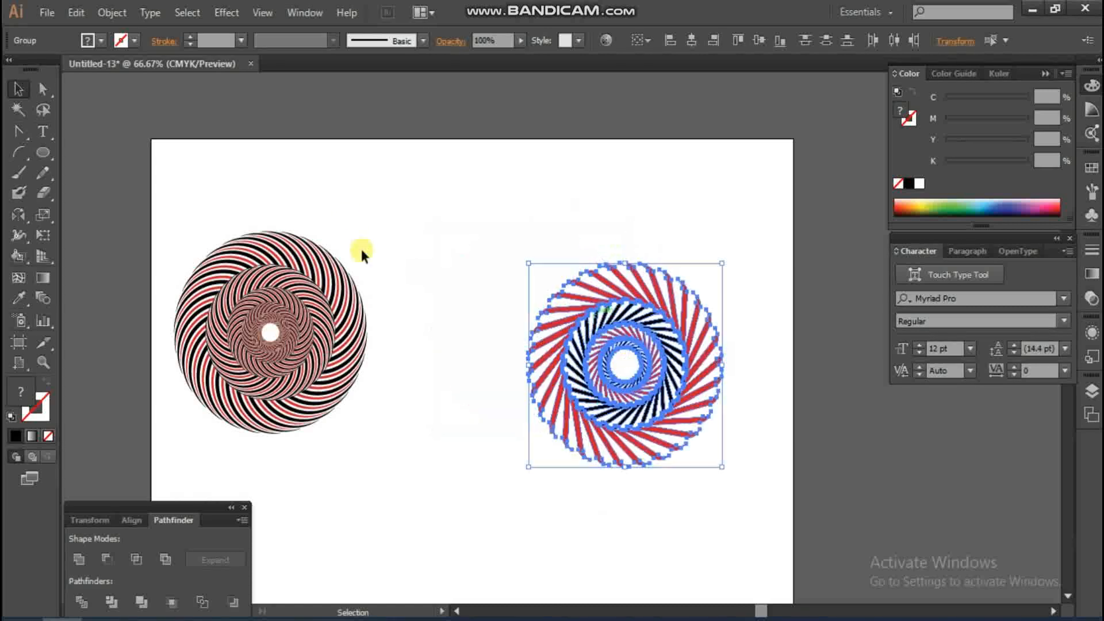
{"action": "left_click", "coordinate": [199, 175]}
{"action": "left_click_drag", "start_coordinate": [356, 358], "coordinate": [444, 393]}
{"action": "left_click", "coordinate": [492, 456]}
{"action": "scroll", "coordinate": [448, 321], "scroll_direction": "up", "scroll_amount": 3}
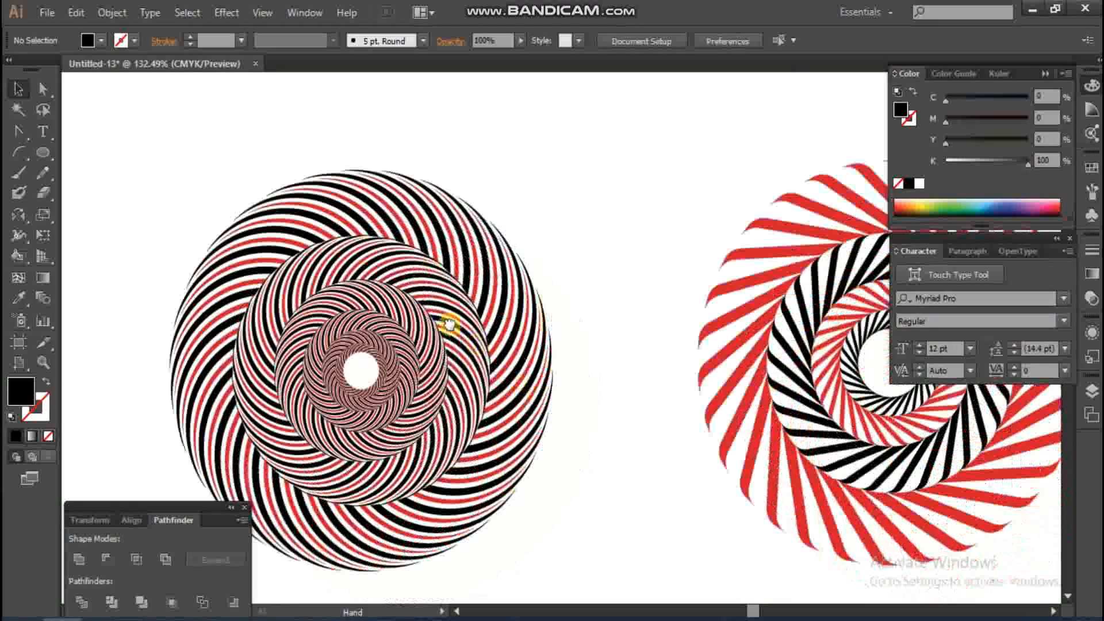
{"action": "key", "text": "ctrl+1"}
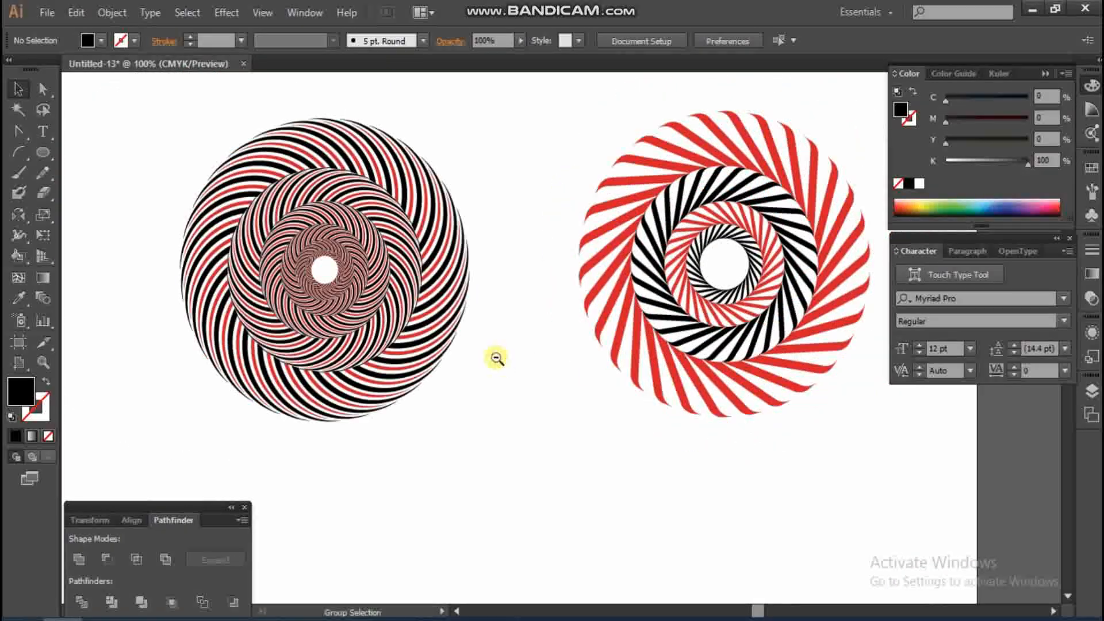